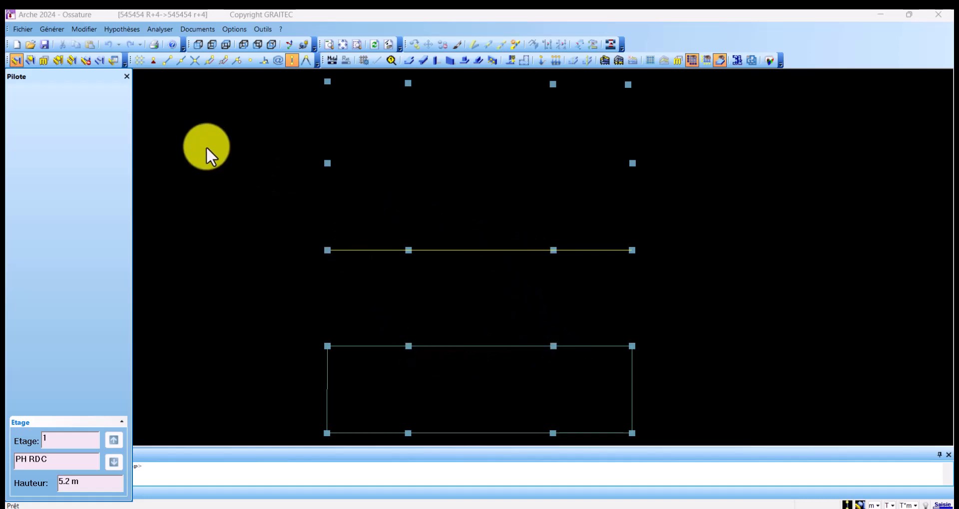
- Review the NGF level and variant name in the building hypotheses and accept them
{"action": "left_click", "coordinate": [116, 29]}
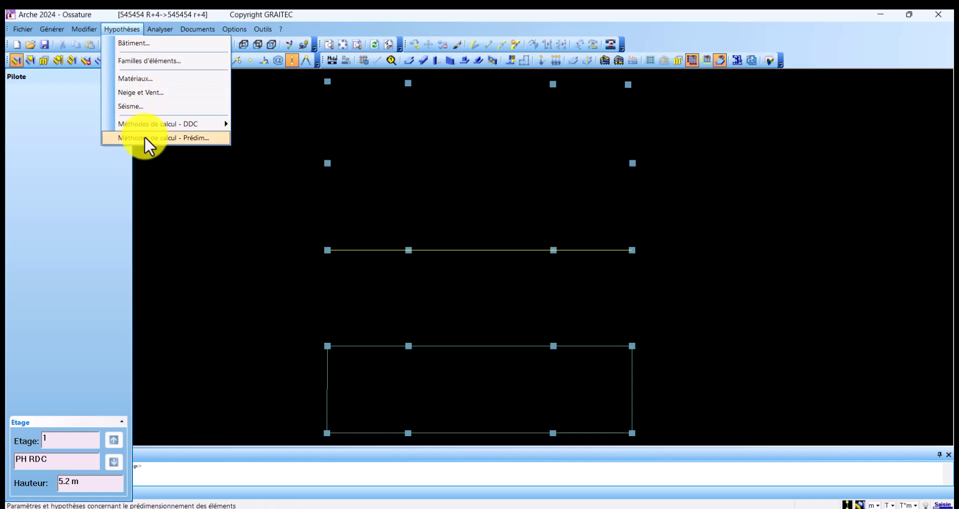
{"action": "left_click", "coordinate": [141, 44]}
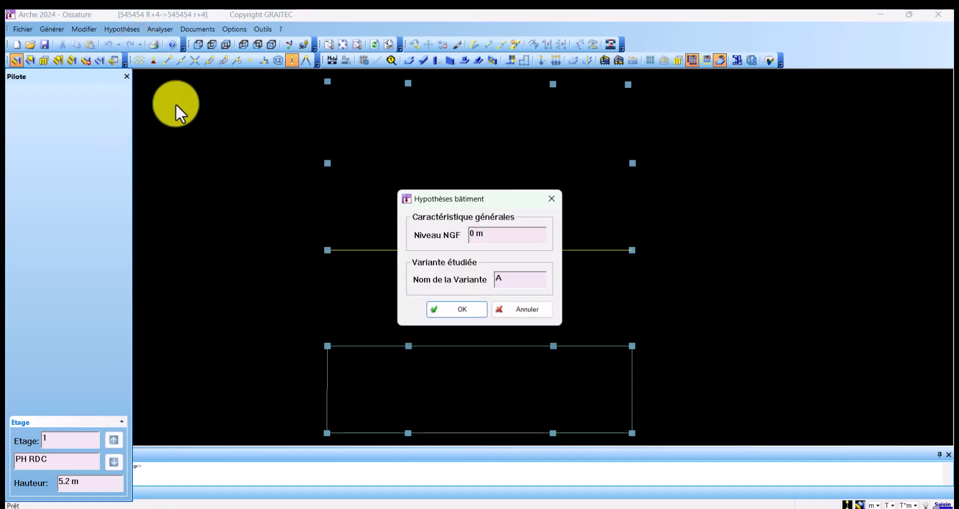
{"action": "left_click", "coordinate": [475, 236]}
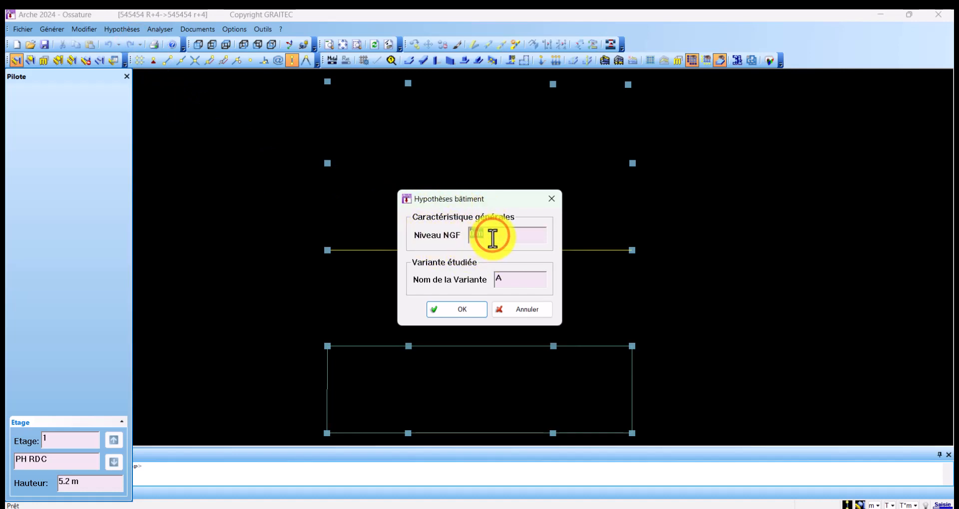
{"action": "left_click_drag", "start_coordinate": [492, 237], "coordinate": [453, 243]}
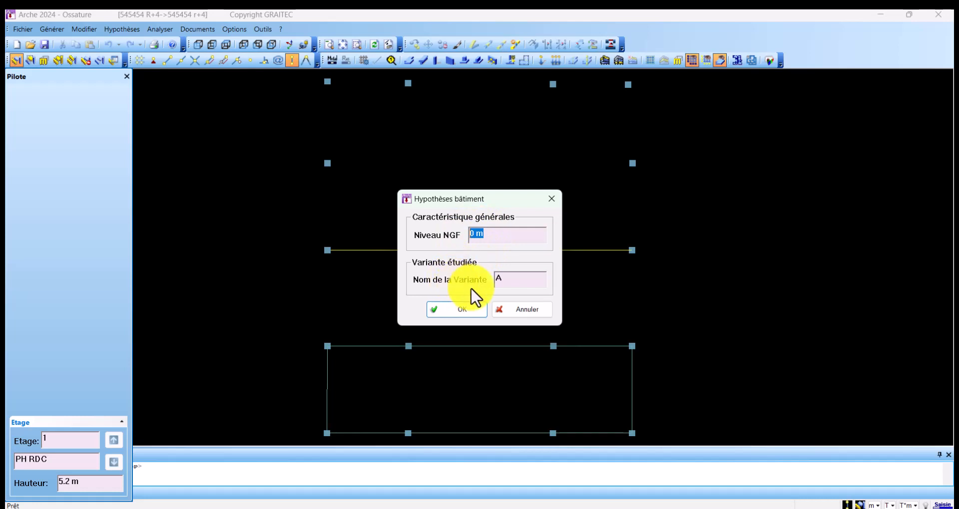
{"action": "double_click", "coordinate": [503, 279]}
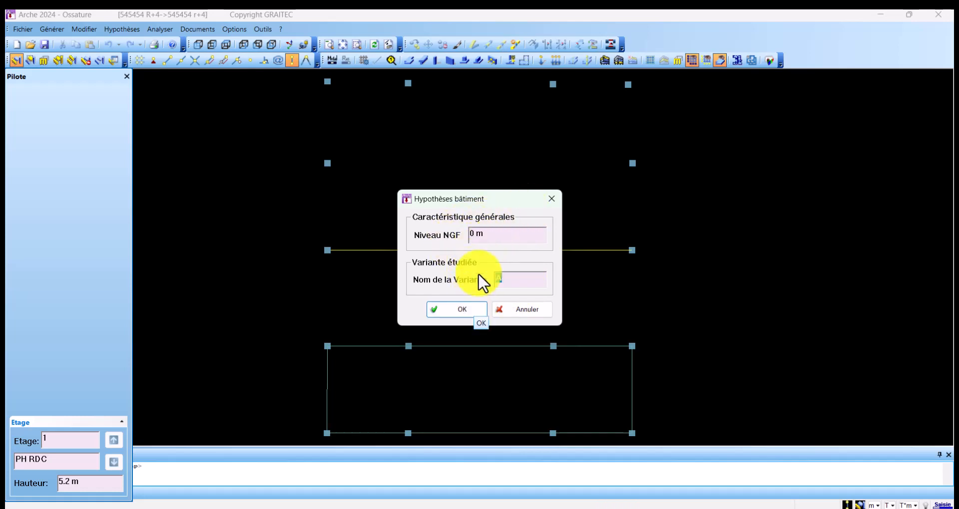
{"action": "left_click", "coordinate": [470, 308]}
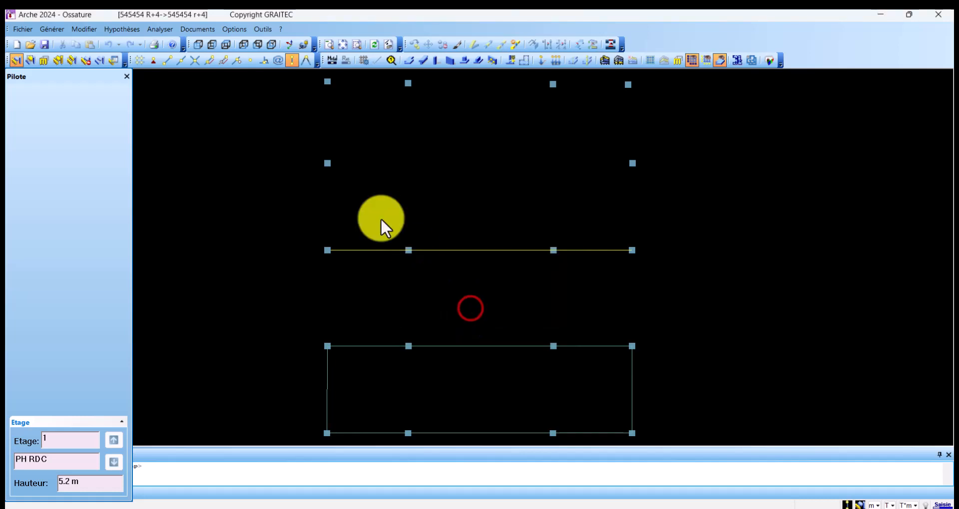
- Open the element family descriptions and examine the concrete material and reinforcement style choices of the Pot 20x20 column family
{"action": "left_click", "coordinate": [122, 29]}
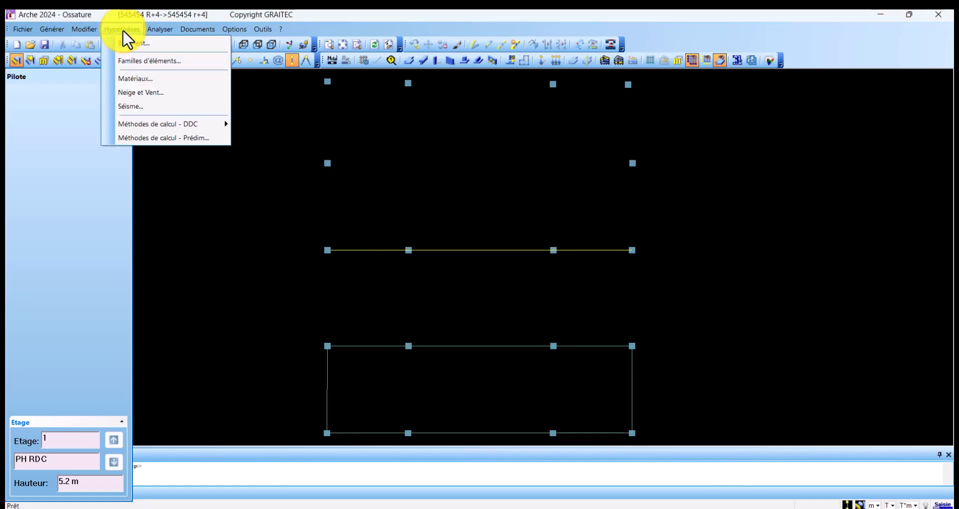
{"action": "left_click", "coordinate": [142, 62]}
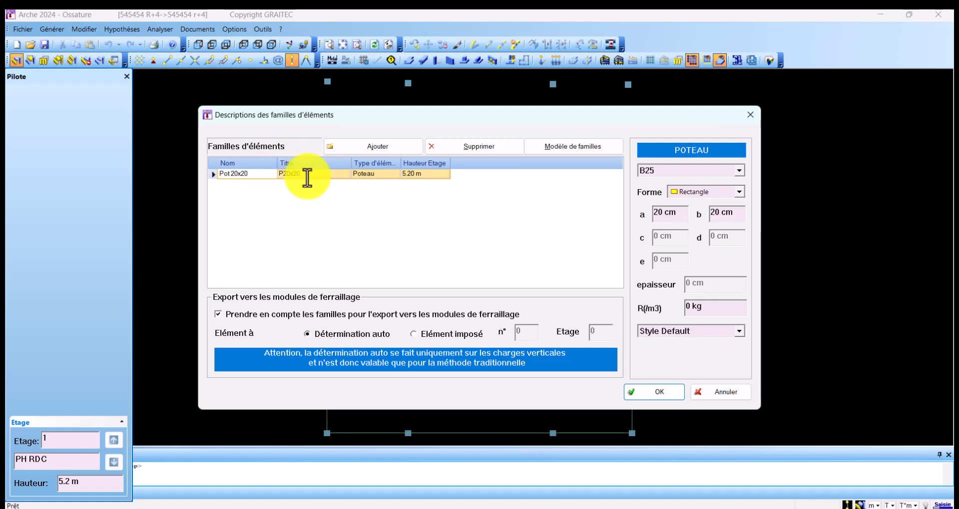
{"action": "left_click", "coordinate": [694, 172]}
{"action": "left_click", "coordinate": [647, 193]}
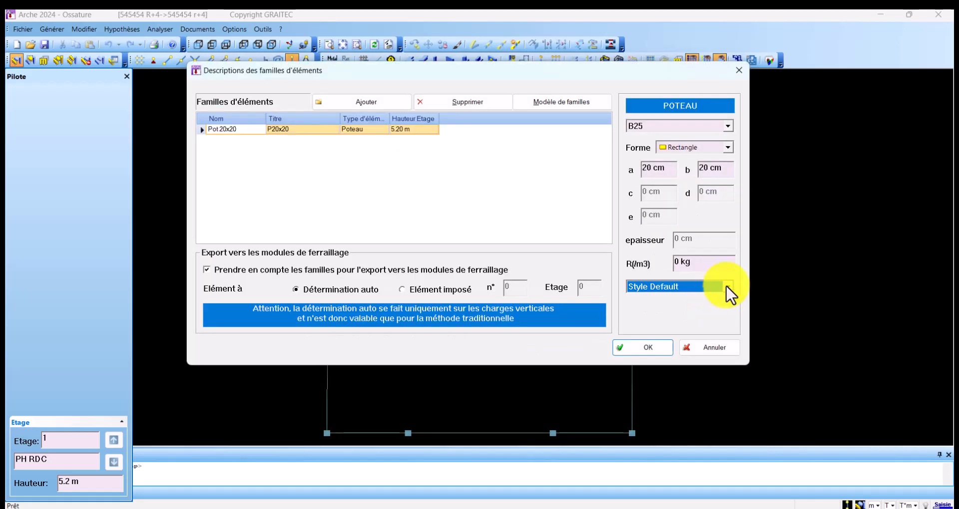
{"action": "left_click", "coordinate": [646, 285]}
{"action": "left_click", "coordinate": [663, 286]}
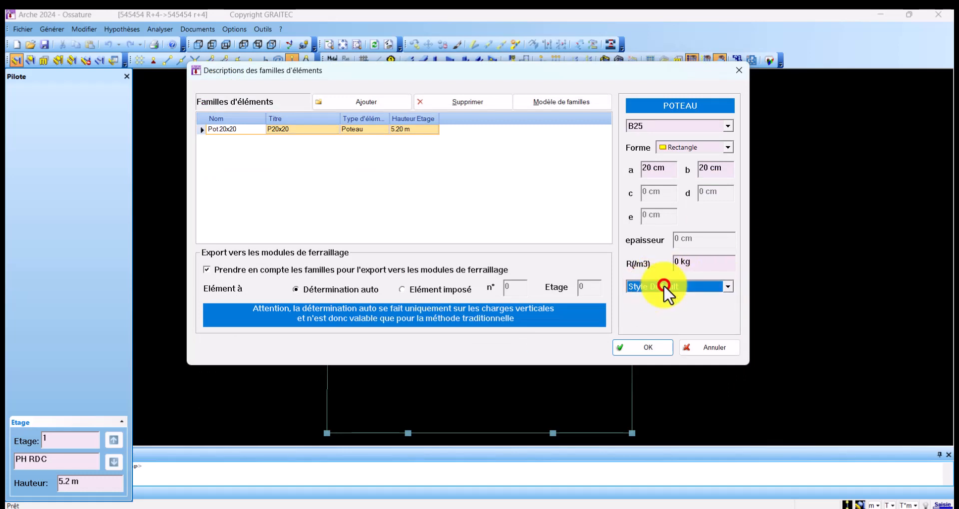
{"action": "left_click", "coordinate": [663, 285]}
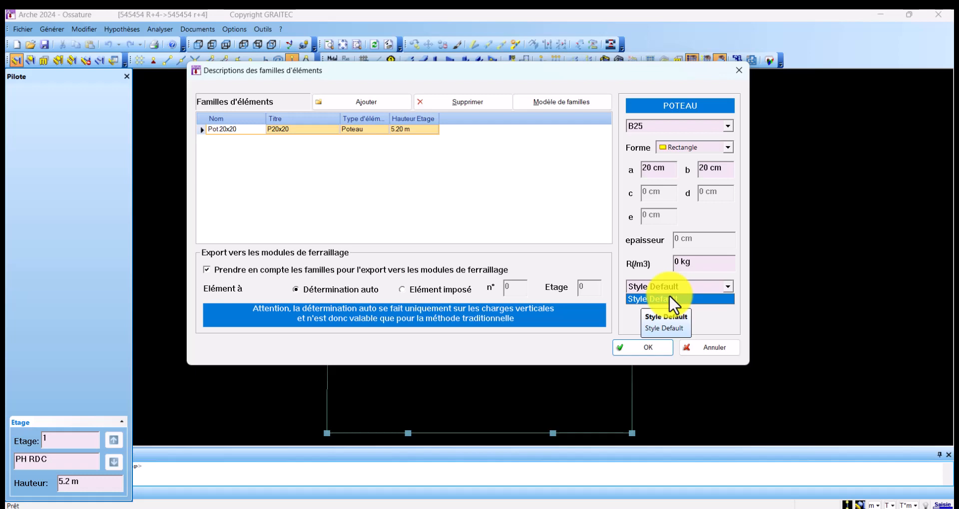
- Switch to Graitec OMD, list its modules, launch Arche Poteau BAEL and maximize its window
{"action": "left_click", "coordinate": [545, 508]}
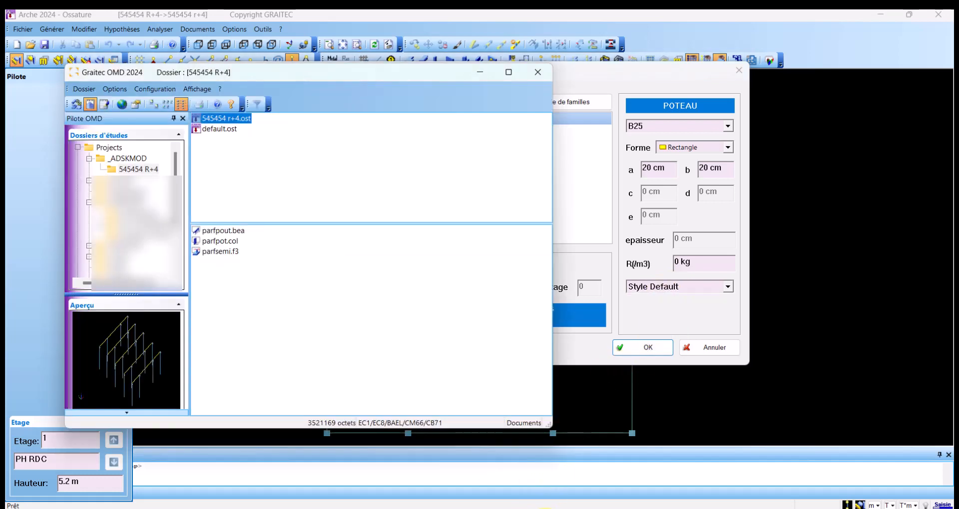
{"action": "left_click", "coordinate": [78, 107]}
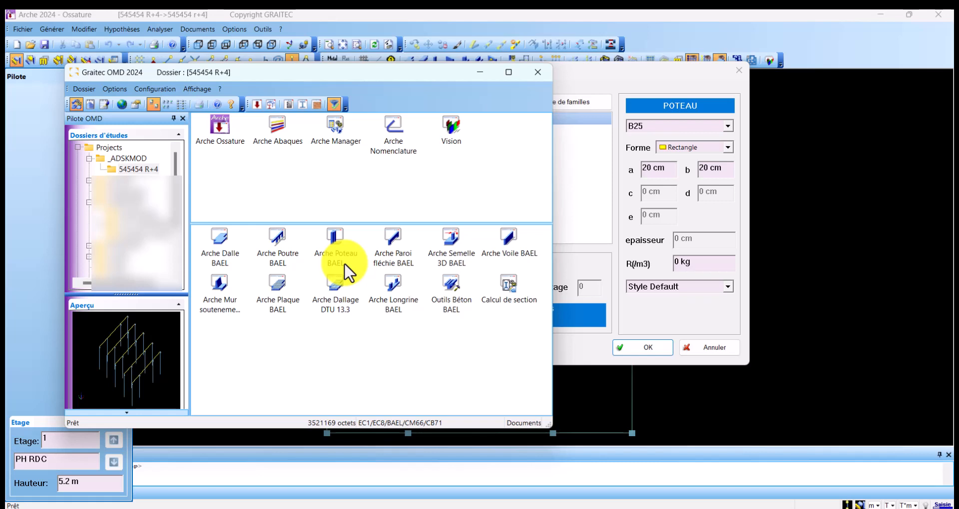
{"action": "left_click", "coordinate": [338, 247]}
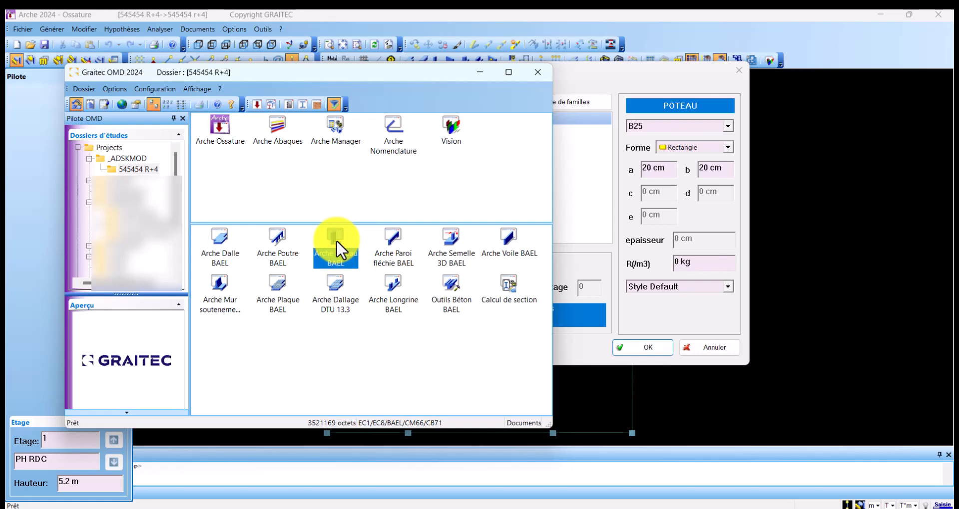
{"action": "double_click", "coordinate": [337, 241]}
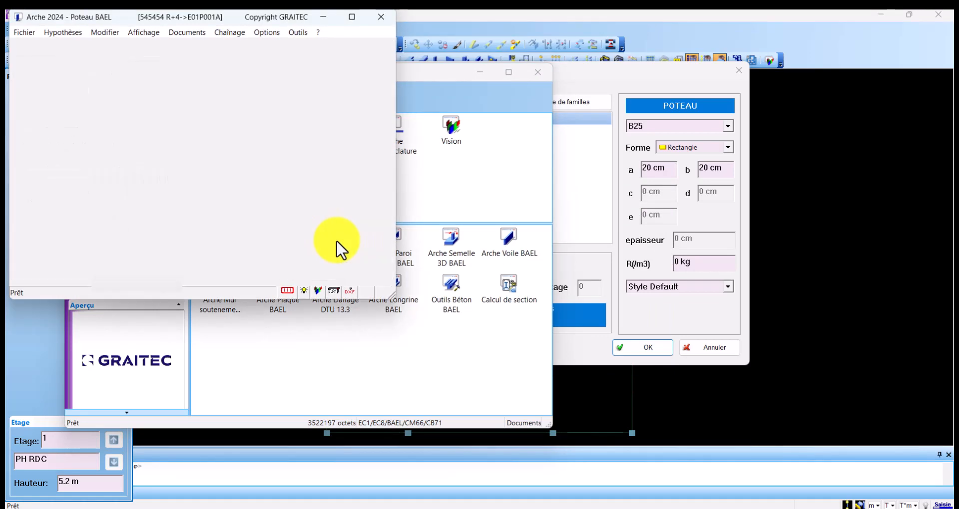
{"action": "left_click_drag", "start_coordinate": [287, 18], "coordinate": [472, 110]}
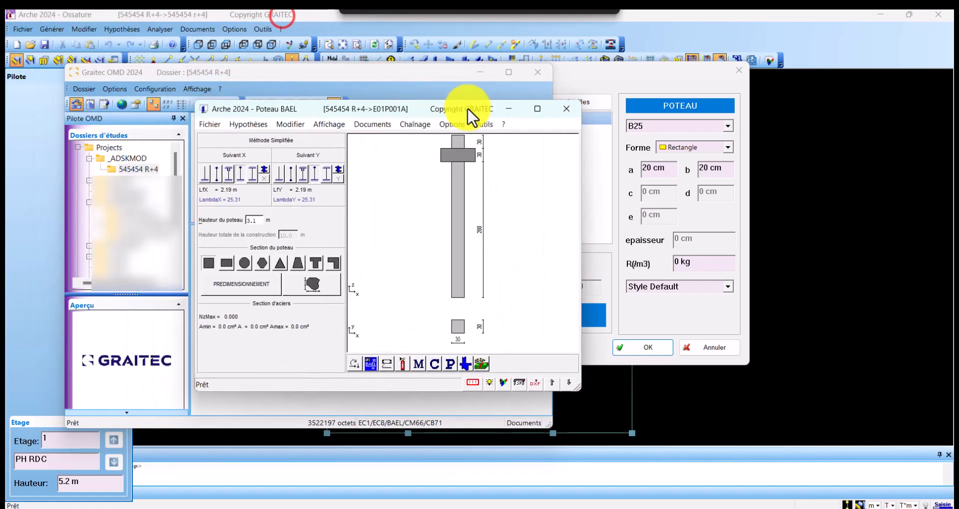
{"action": "left_click", "coordinate": [538, 108]}
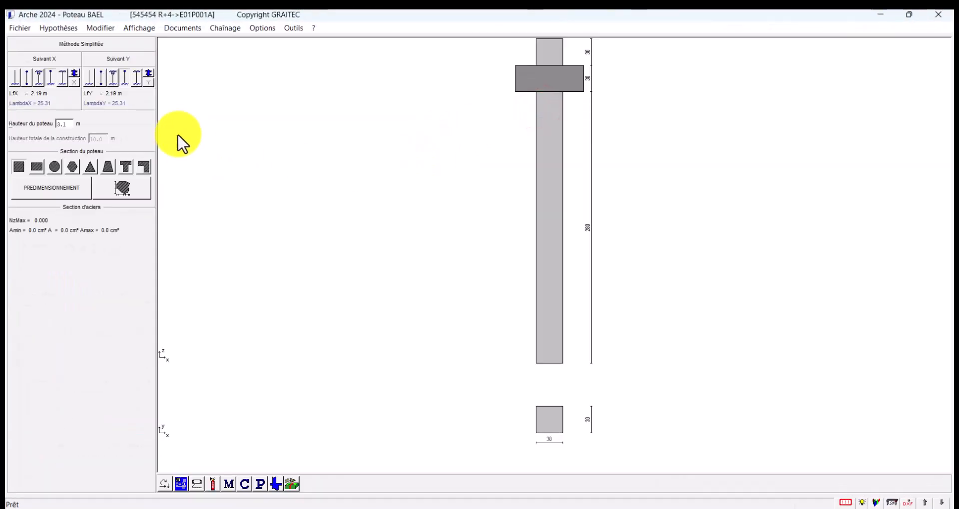
- Examine the column's general hypotheses and its reinforced concrete hypotheses, closing each dialog without changes
{"action": "left_click", "coordinate": [59, 29]}
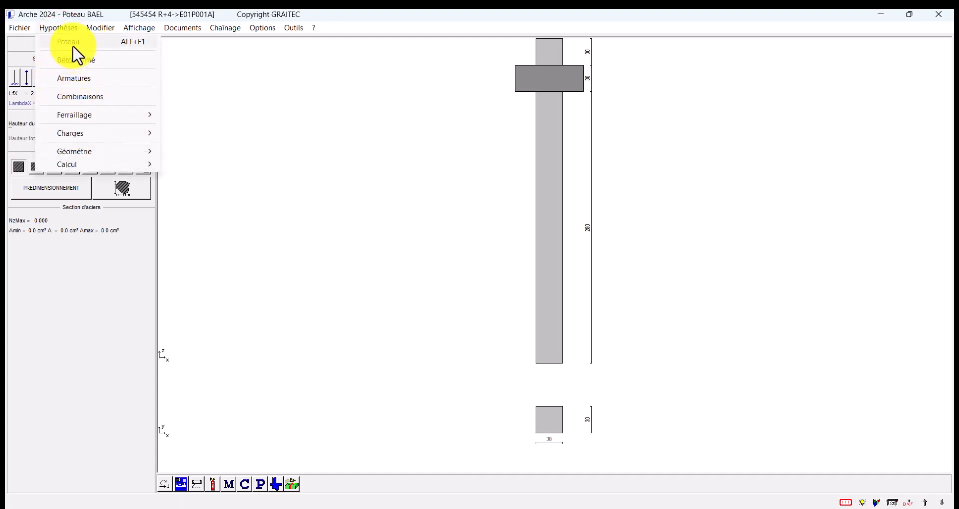
{"action": "left_click", "coordinate": [73, 43]}
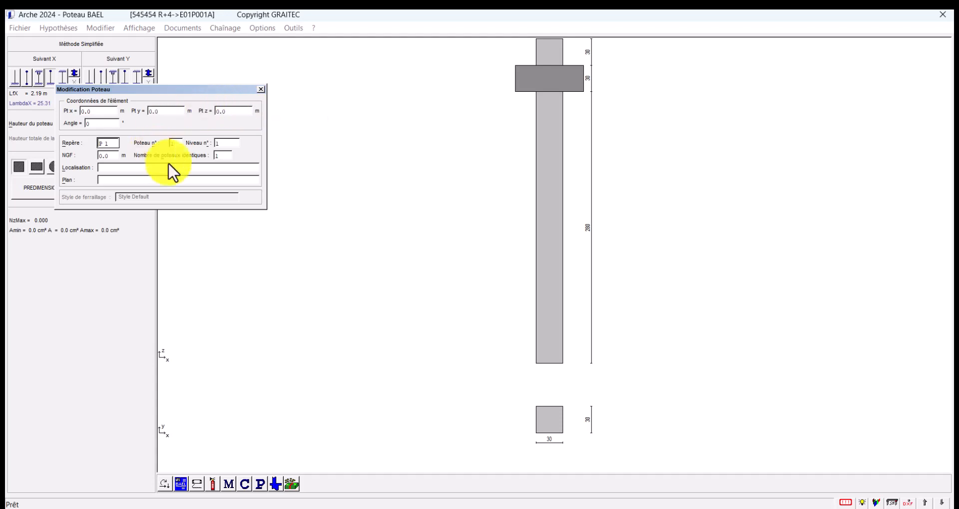
{"action": "left_click", "coordinate": [261, 90]}
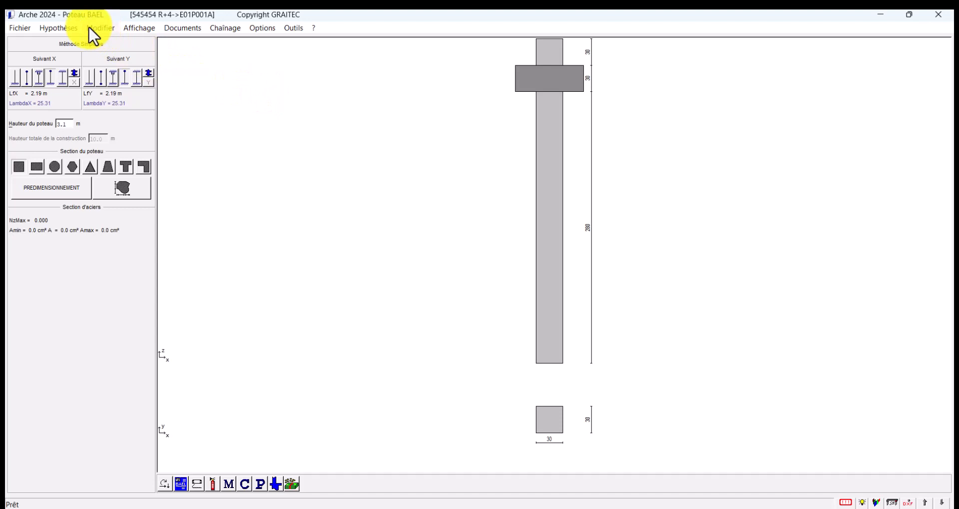
{"action": "left_click", "coordinate": [59, 28]}
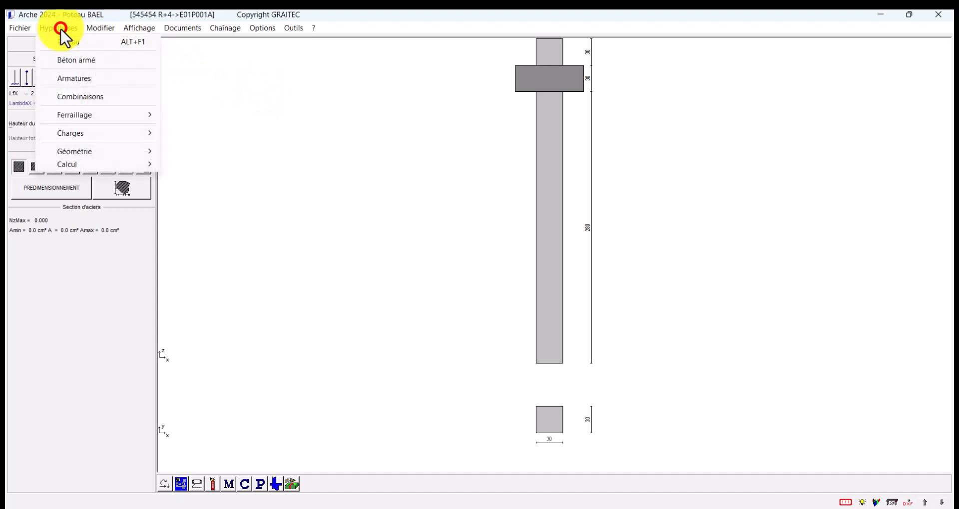
{"action": "left_click", "coordinate": [77, 61]}
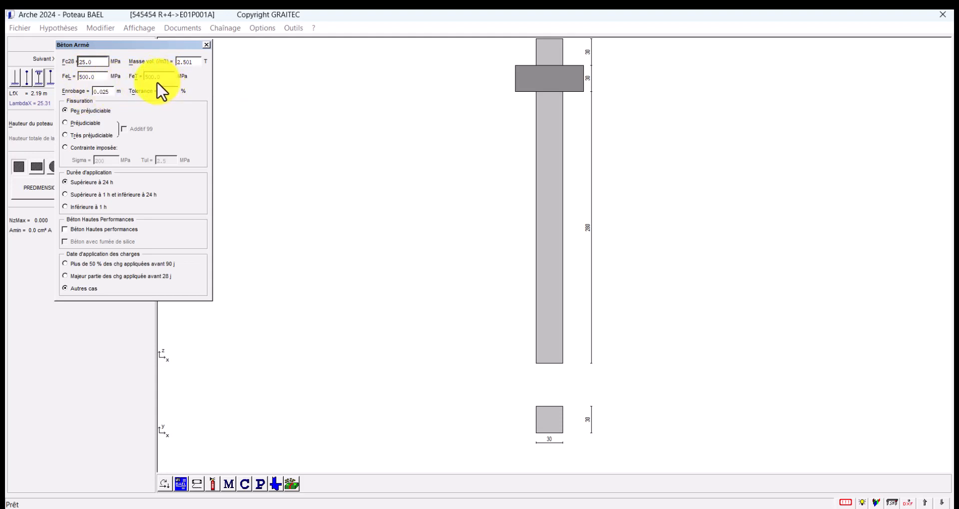
{"action": "left_click", "coordinate": [206, 45]}
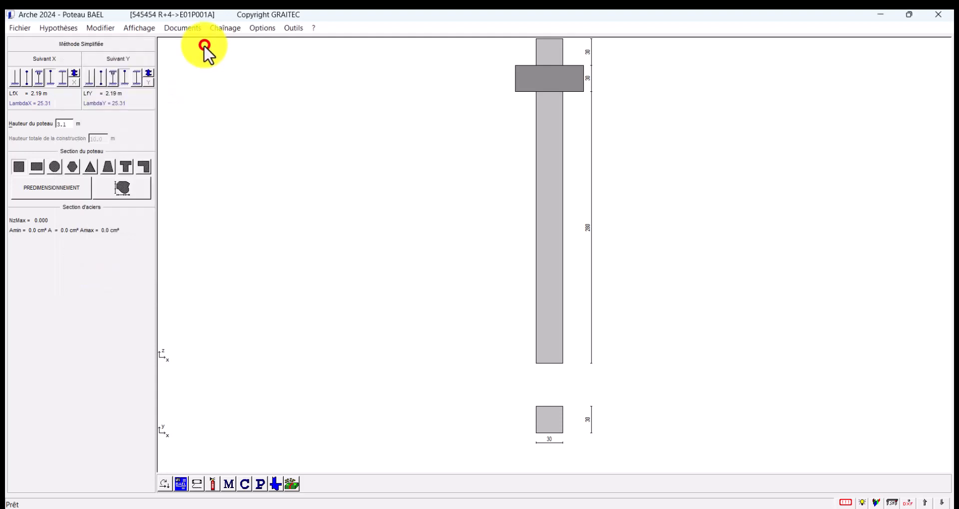
{"action": "left_click", "coordinate": [72, 28]}
{"action": "left_click", "coordinate": [13, 25]}
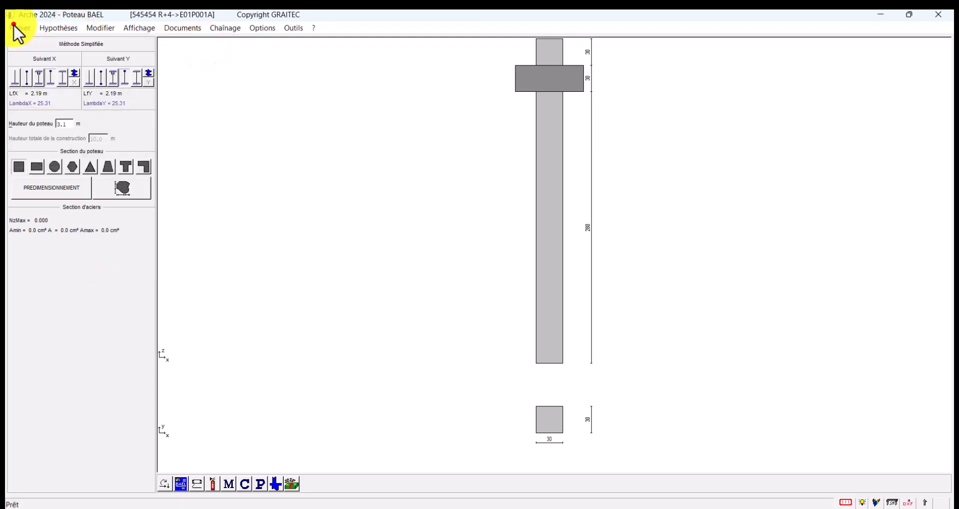
{"action": "left_click", "coordinate": [17, 28]}
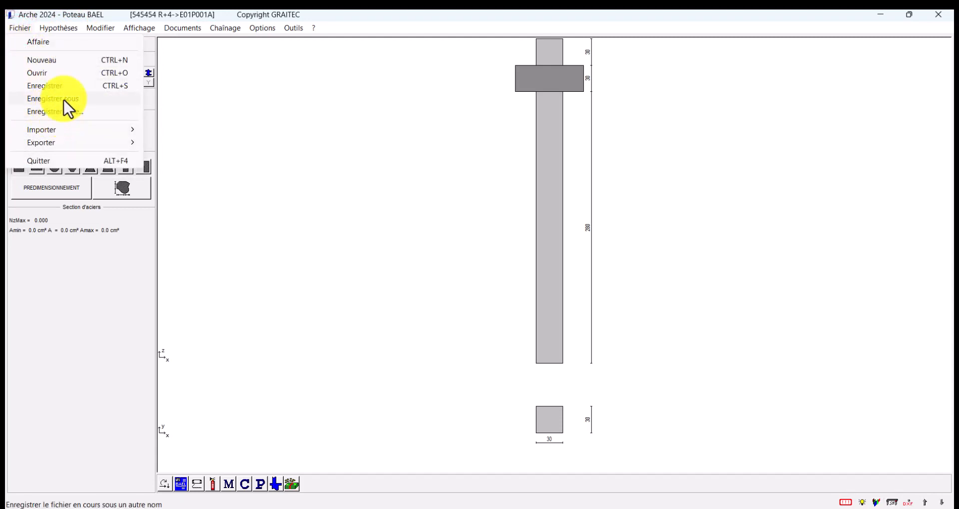
{"action": "left_click", "coordinate": [52, 33]}
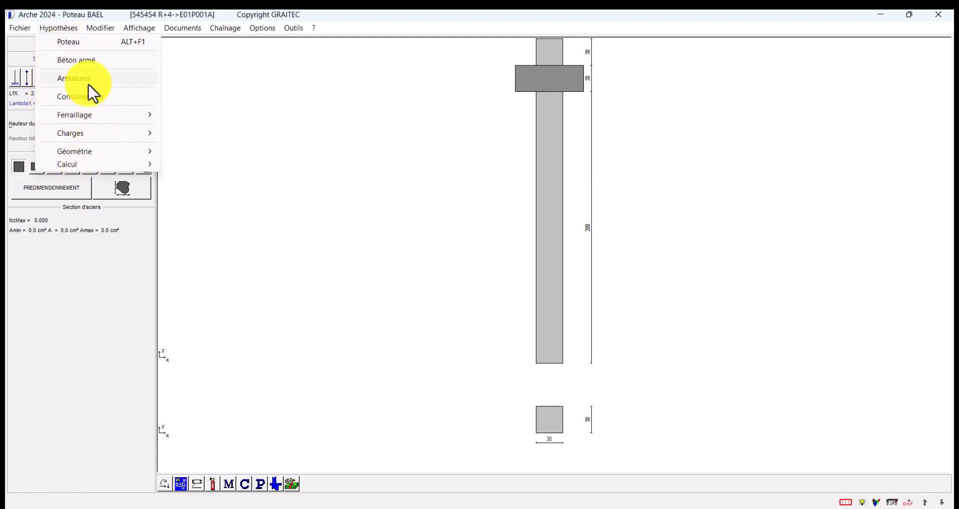
{"action": "mouse_move", "coordinate": [88, 143]}
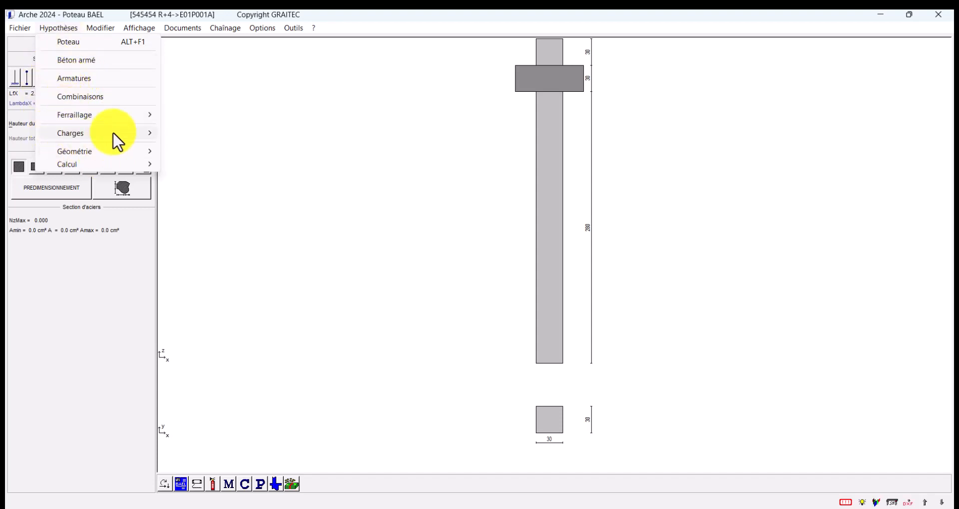
{"action": "mouse_move", "coordinate": [106, 121]}
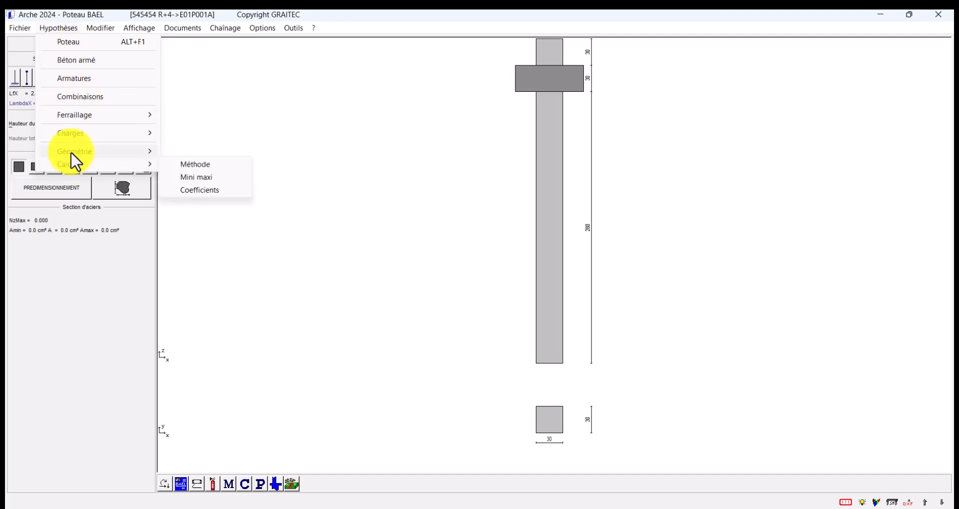
- Open the dialog for saving a reinforcement style and cancel it without saving a file
{"action": "mouse_move", "coordinate": [24, 35]}
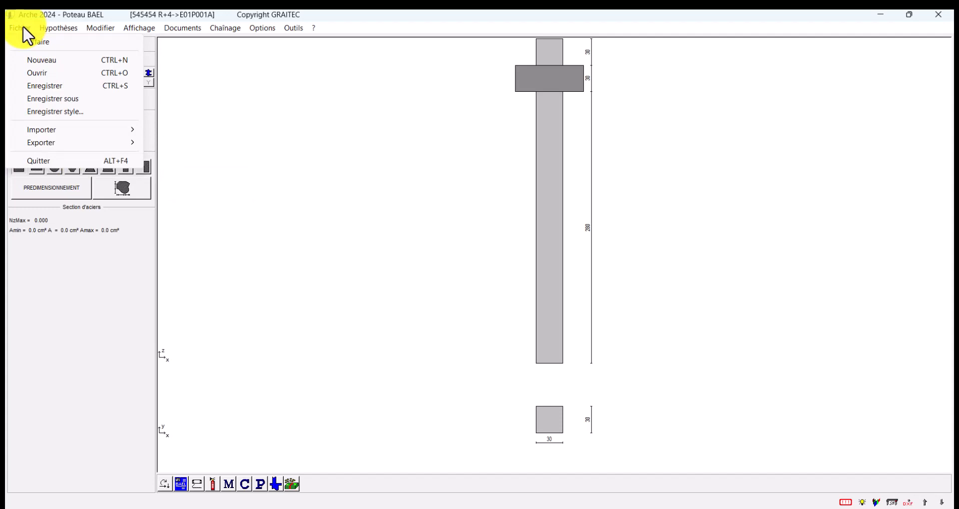
{"action": "left_click", "coordinate": [50, 122]}
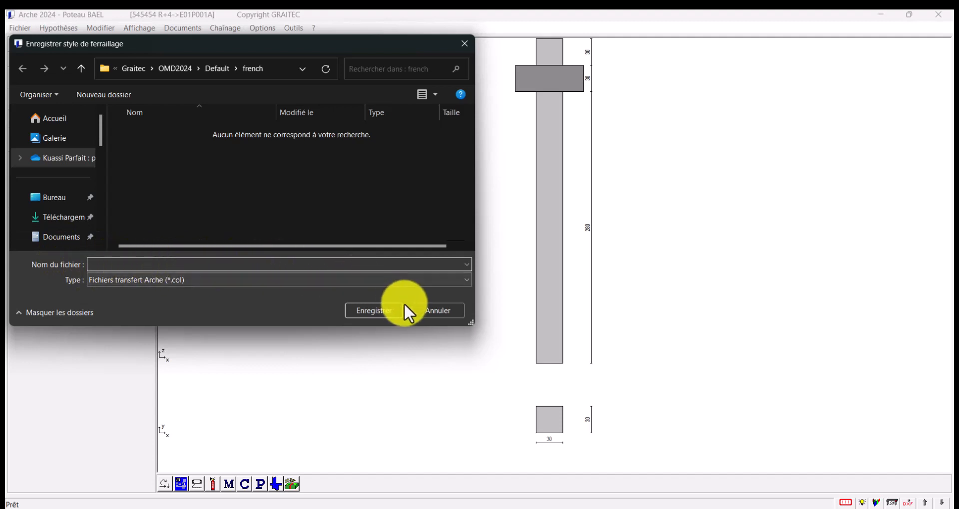
{"action": "left_click", "coordinate": [430, 312]}
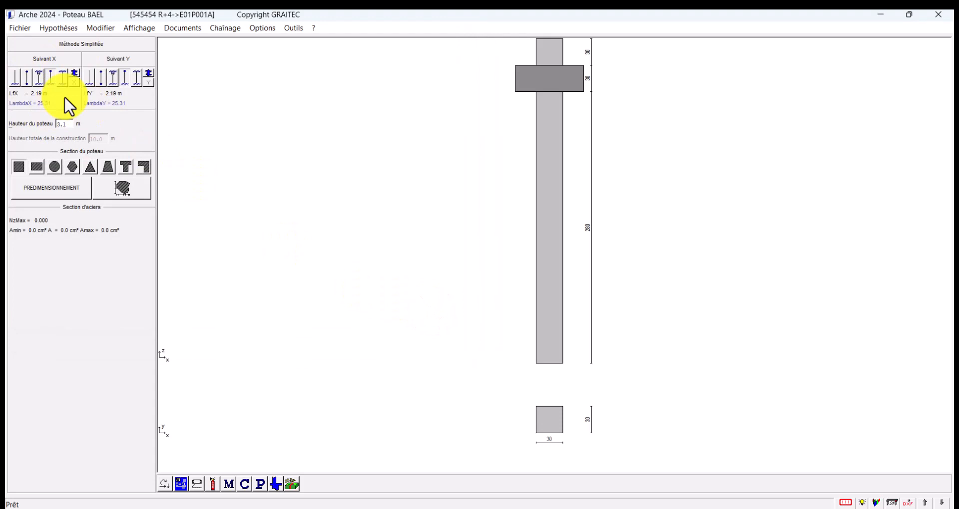
- Quit Poteau BAEL without saving, minimize Graitec OMD and view the reinforcement styles available for the column family in Arche Ossature
{"action": "left_click", "coordinate": [938, 14]}
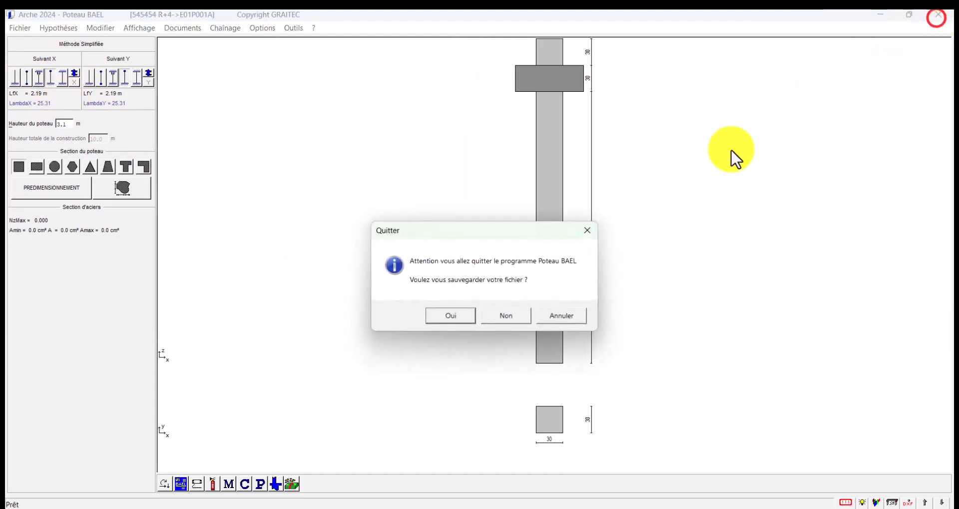
{"action": "left_click", "coordinate": [505, 316]}
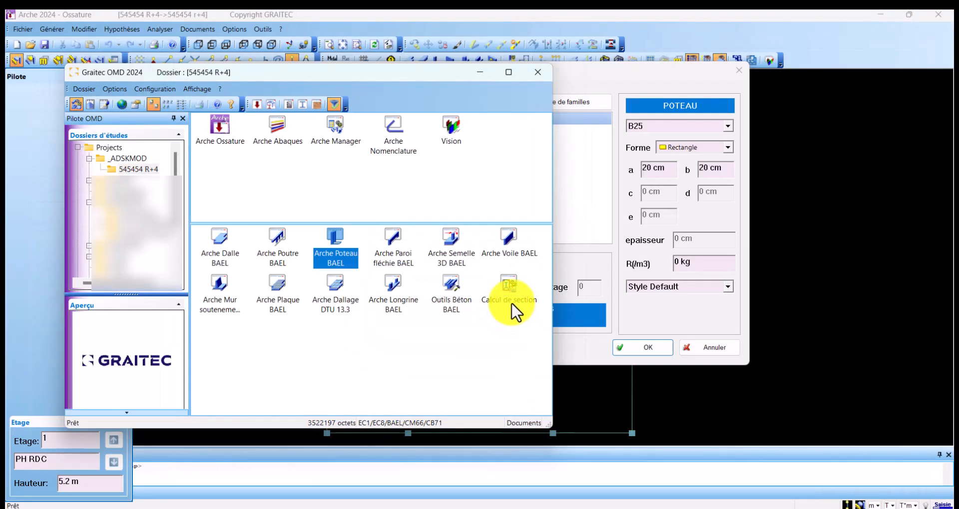
{"action": "left_click", "coordinate": [480, 72]}
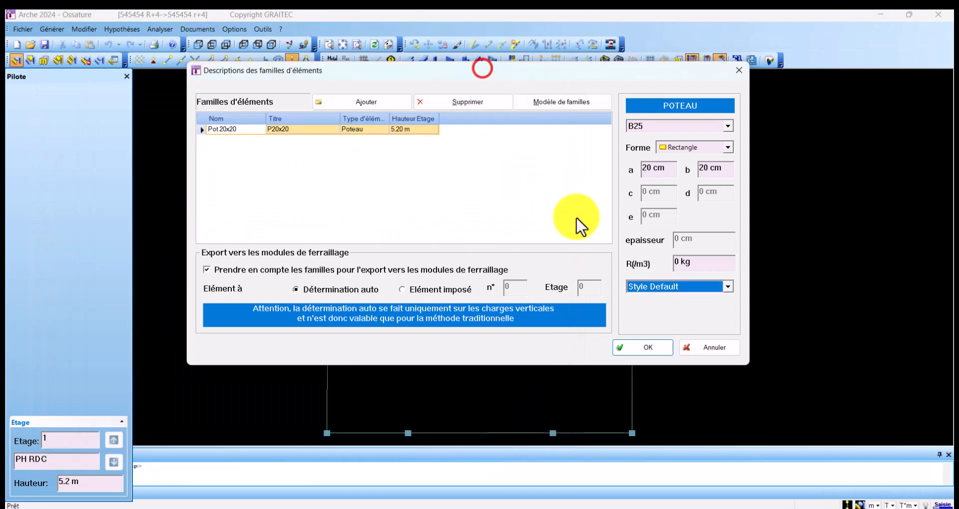
{"action": "left_click", "coordinate": [662, 288]}
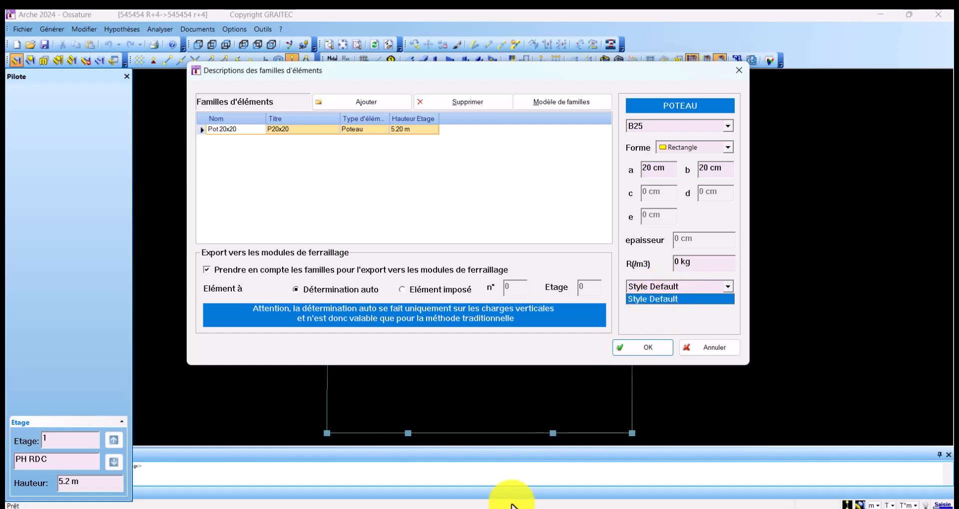
- Switch to Graitec OMD, examine the default reinforcement styles offered for slabs and beams, and minimize it without changing anything
{"action": "left_click", "coordinate": [541, 507]}
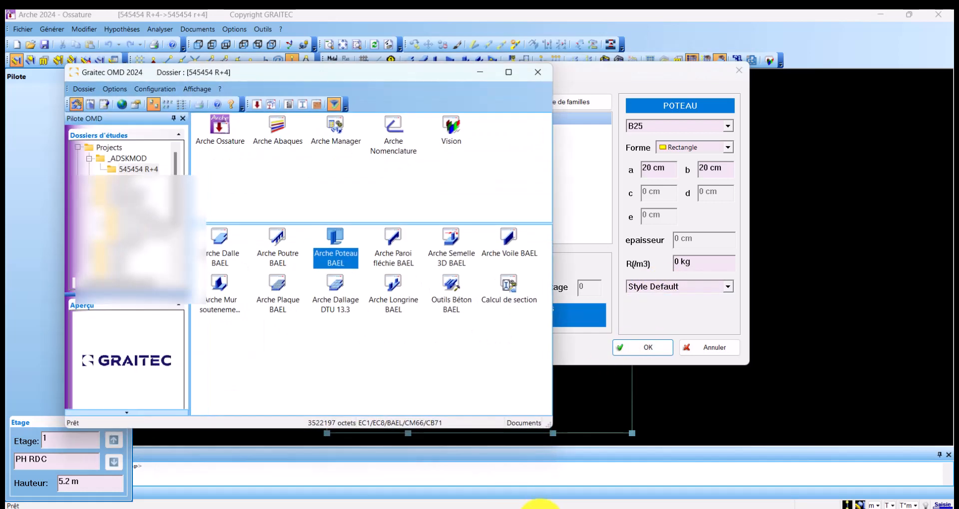
{"action": "left_click", "coordinate": [154, 90]}
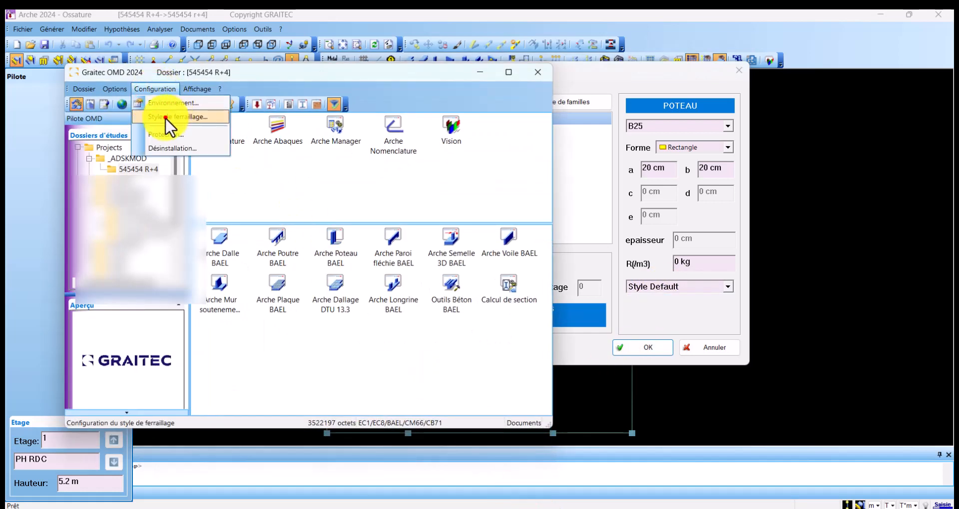
{"action": "left_click", "coordinate": [166, 118]}
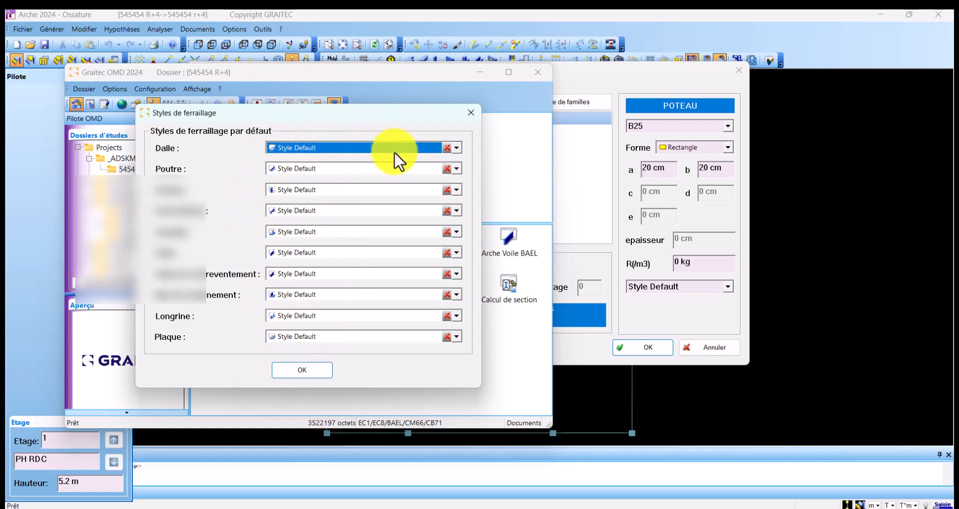
{"action": "left_click", "coordinate": [455, 147]}
{"action": "left_click", "coordinate": [455, 147]}
{"action": "left_click", "coordinate": [456, 169]}
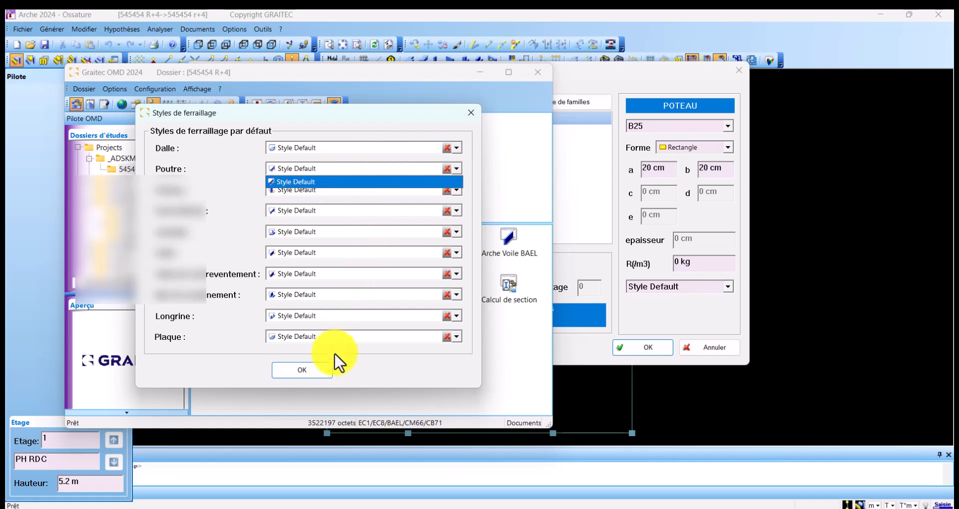
{"action": "left_click", "coordinate": [323, 372]}
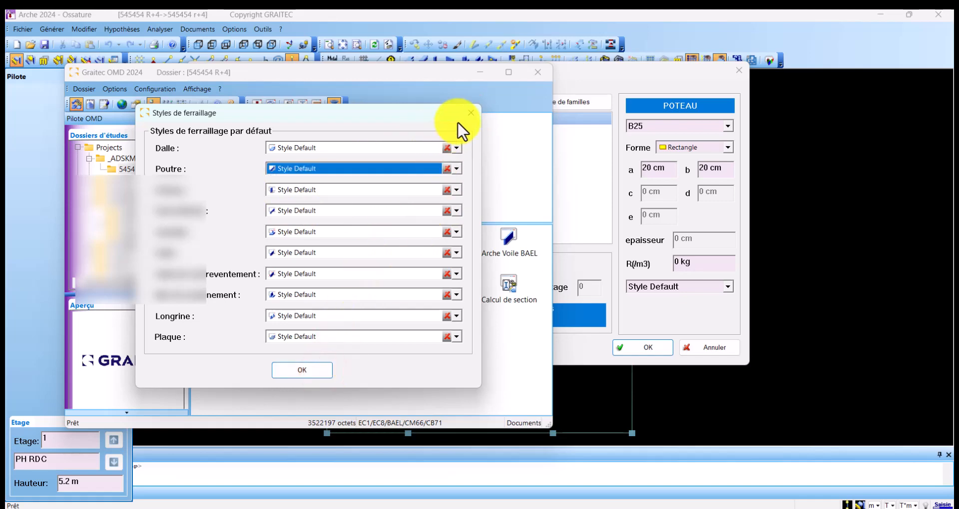
{"action": "left_click", "coordinate": [471, 112]}
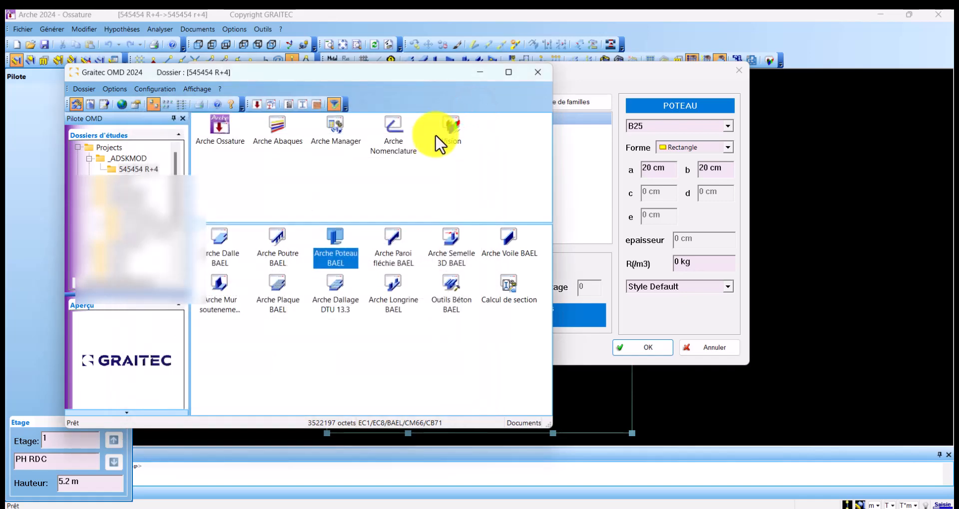
{"action": "left_click", "coordinate": [480, 73]}
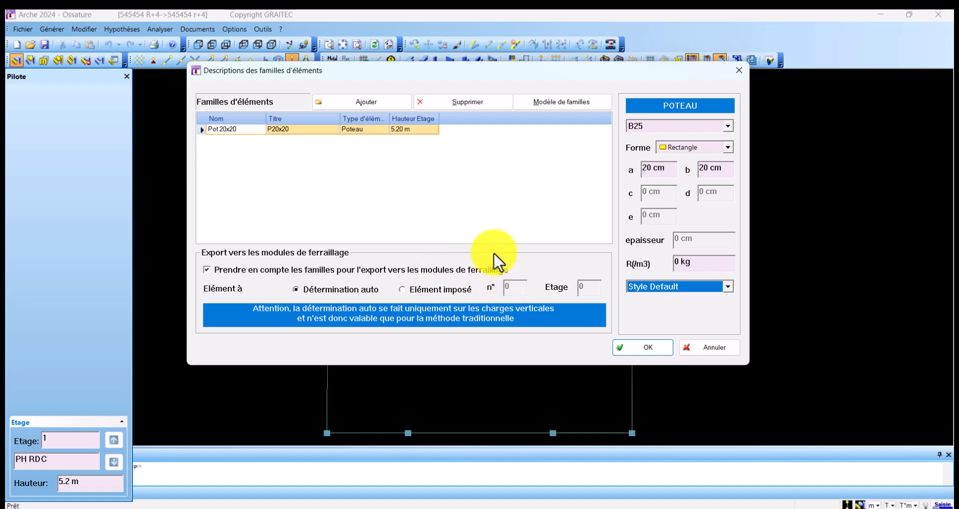
{"action": "left_click_drag", "start_coordinate": [508, 80], "coordinate": [515, 405]}
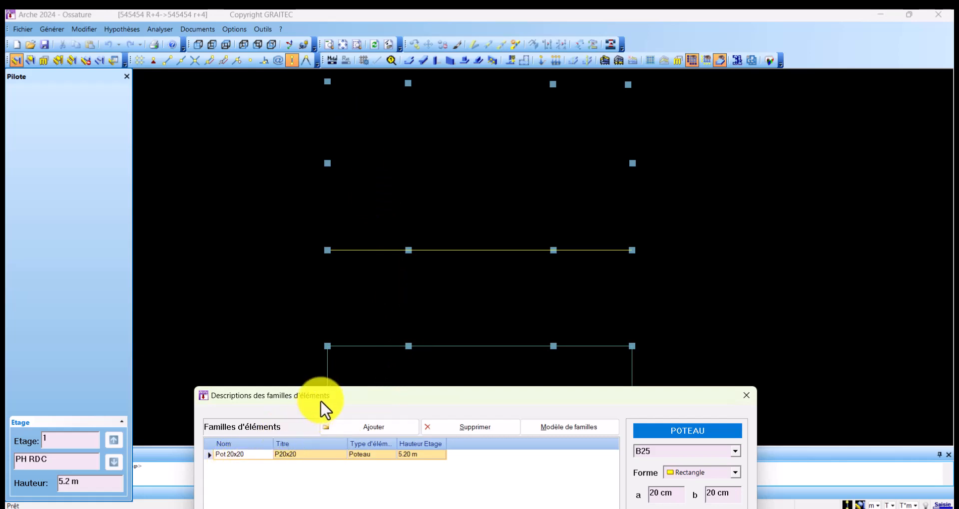
{"action": "left_click_drag", "start_coordinate": [320, 401], "coordinate": [319, 348]}
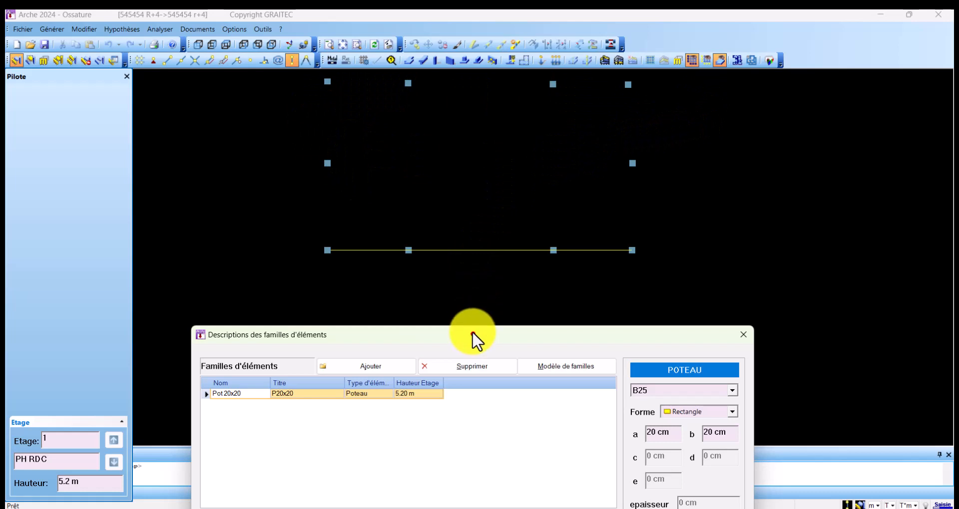
{"action": "left_click_drag", "start_coordinate": [475, 335], "coordinate": [487, 130]}
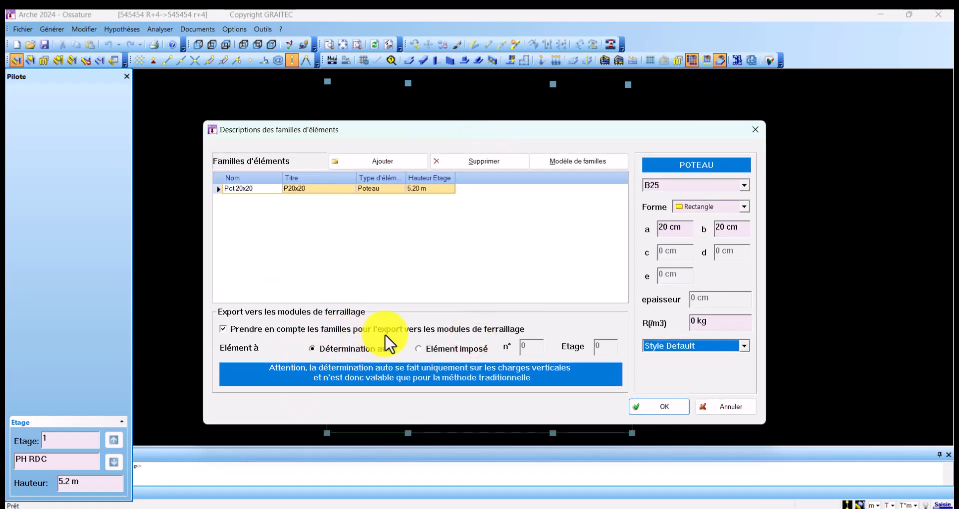
{"action": "left_click_drag", "start_coordinate": [487, 131], "coordinate": [490, 330]}
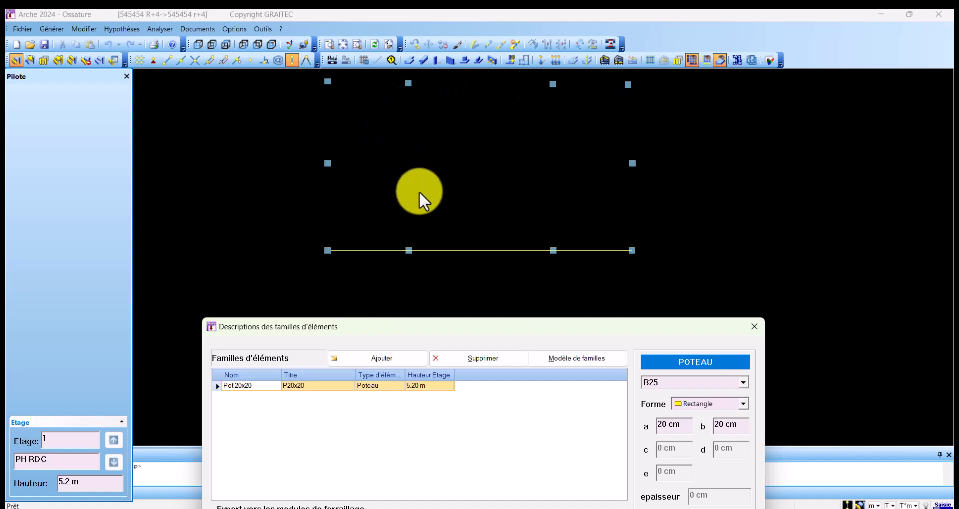
{"action": "left_click_drag", "start_coordinate": [499, 327], "coordinate": [497, 90]}
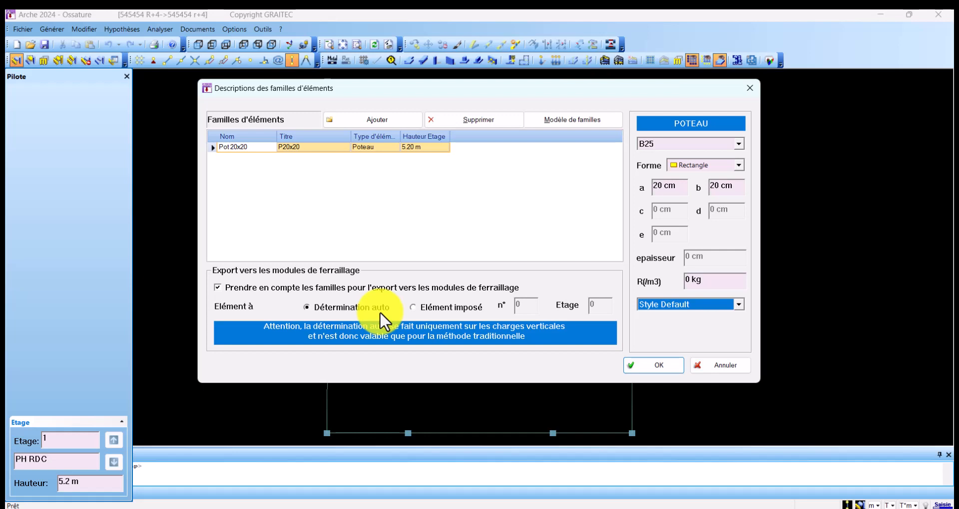
- Try the Elément imposé export option without saving the model, restore Détermination auto and confirm the column family description
{"action": "left_click", "coordinate": [413, 307]}
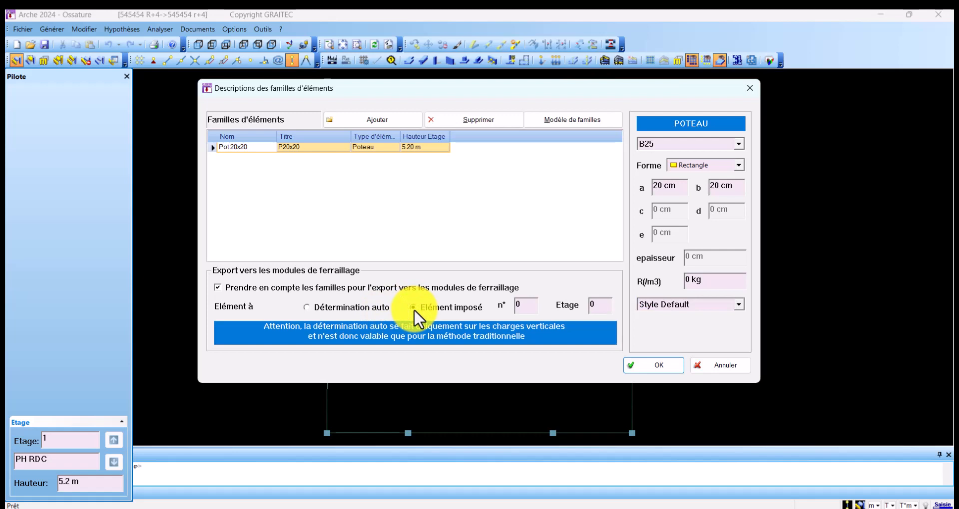
{"action": "left_click", "coordinate": [309, 307]}
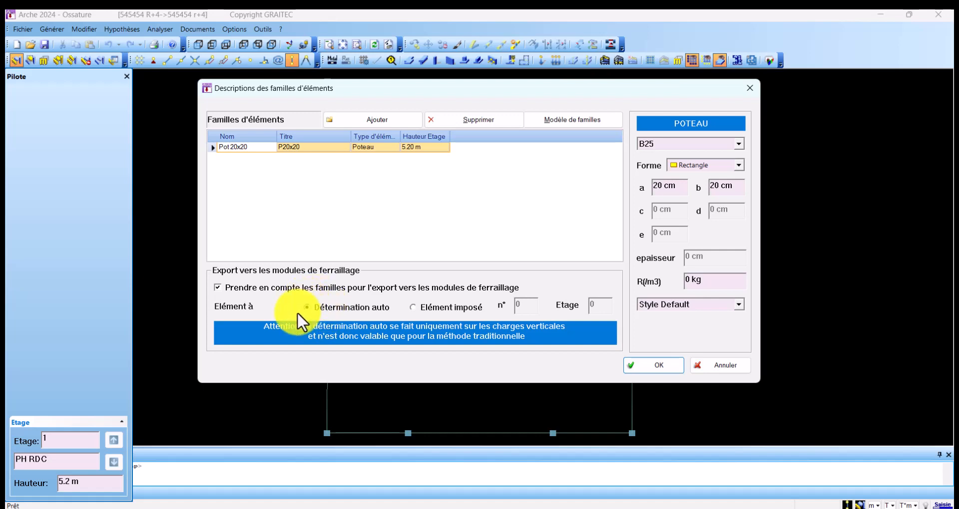
{"action": "left_click", "coordinate": [412, 307]}
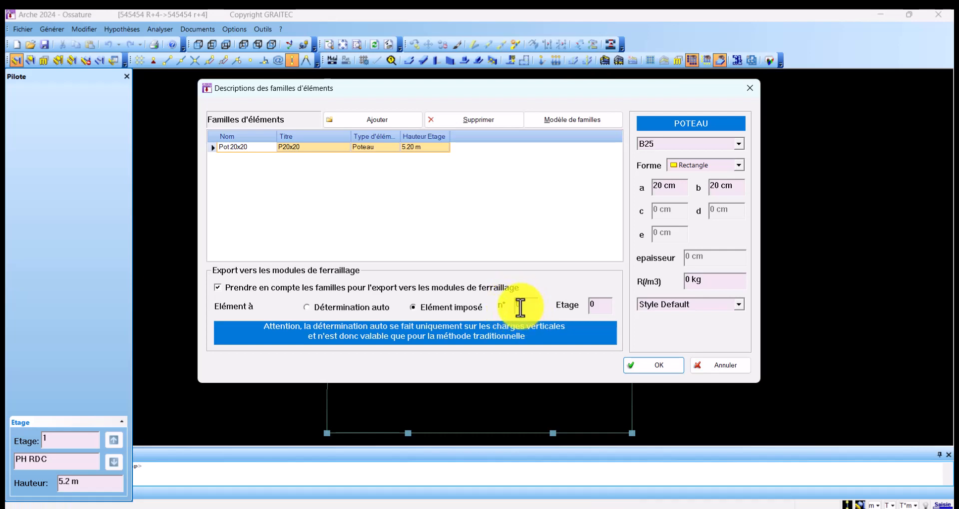
{"action": "left_click_drag", "start_coordinate": [485, 88], "coordinate": [517, 298]}
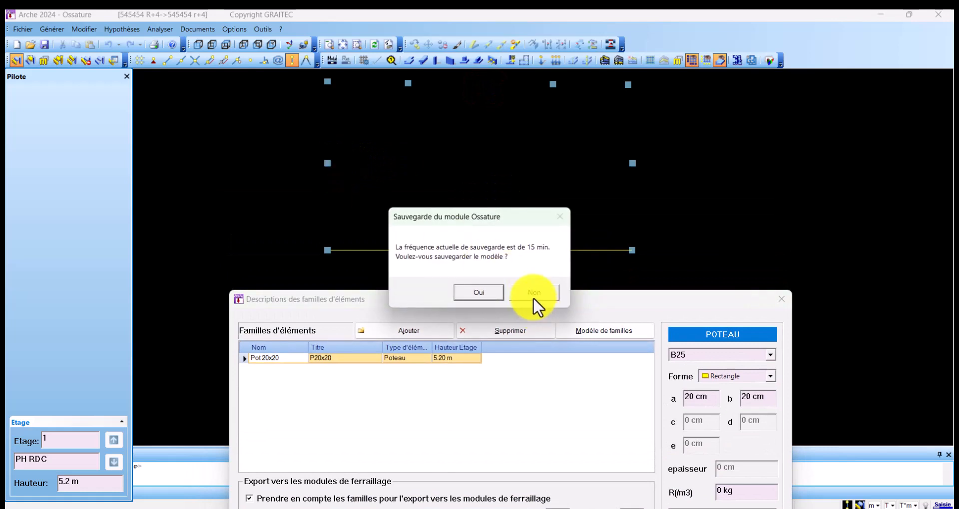
{"action": "left_click", "coordinate": [534, 294]}
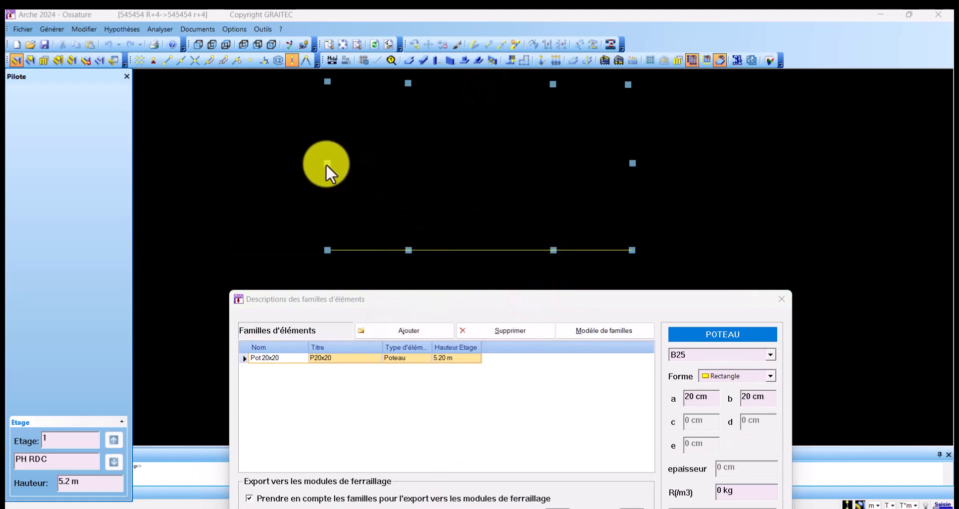
{"action": "left_click", "coordinate": [326, 163]}
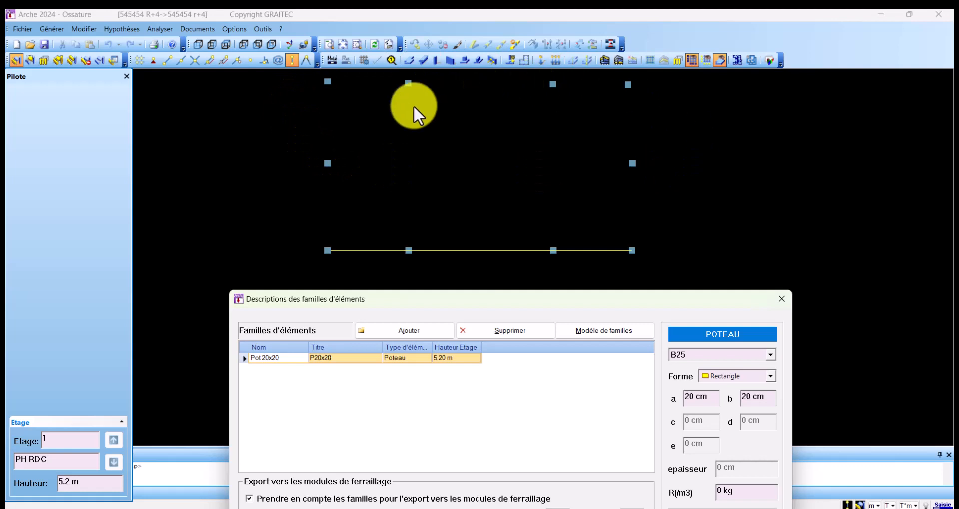
{"action": "left_click_drag", "start_coordinate": [525, 296], "coordinate": [522, 108]}
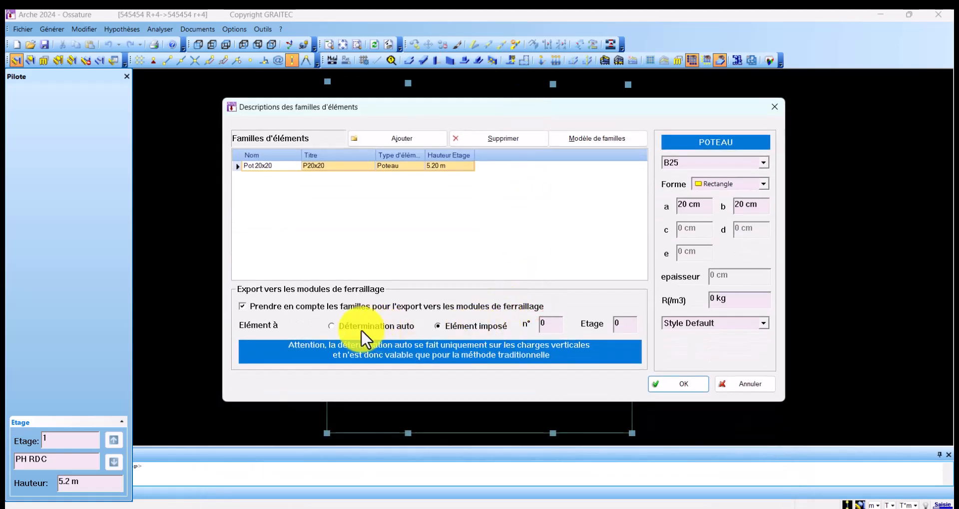
{"action": "left_click", "coordinate": [334, 329]}
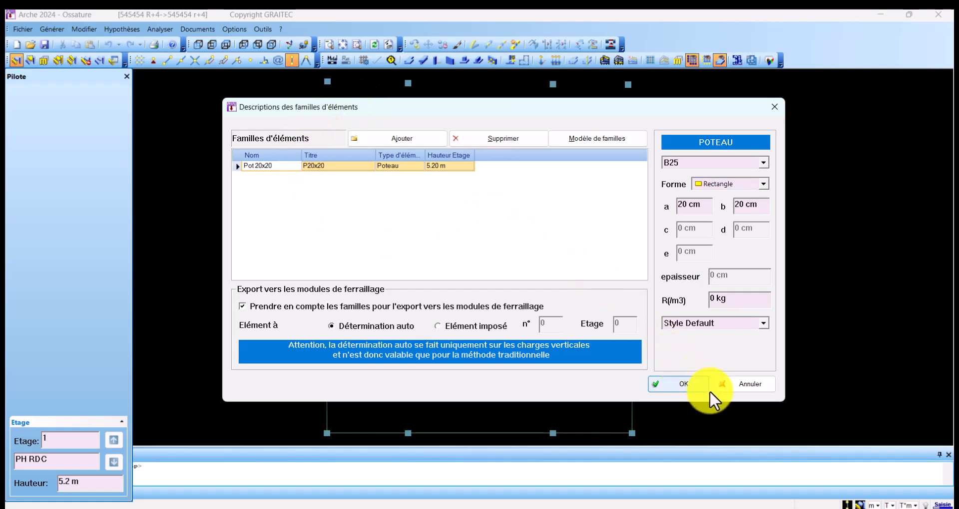
{"action": "left_click", "coordinate": [680, 385]}
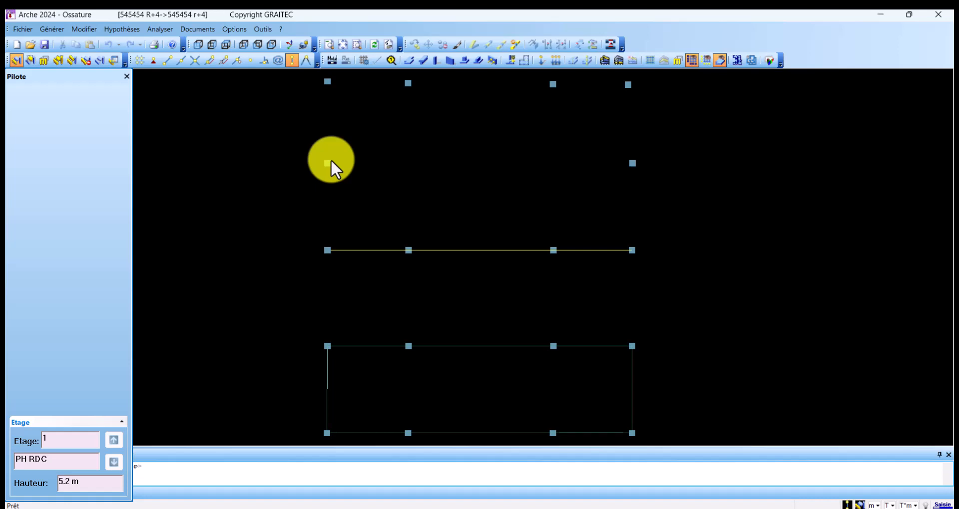
- Open the project's materials list and examine the properties of the HOURDIS18 and B25 materials
{"action": "left_click", "coordinate": [121, 30]}
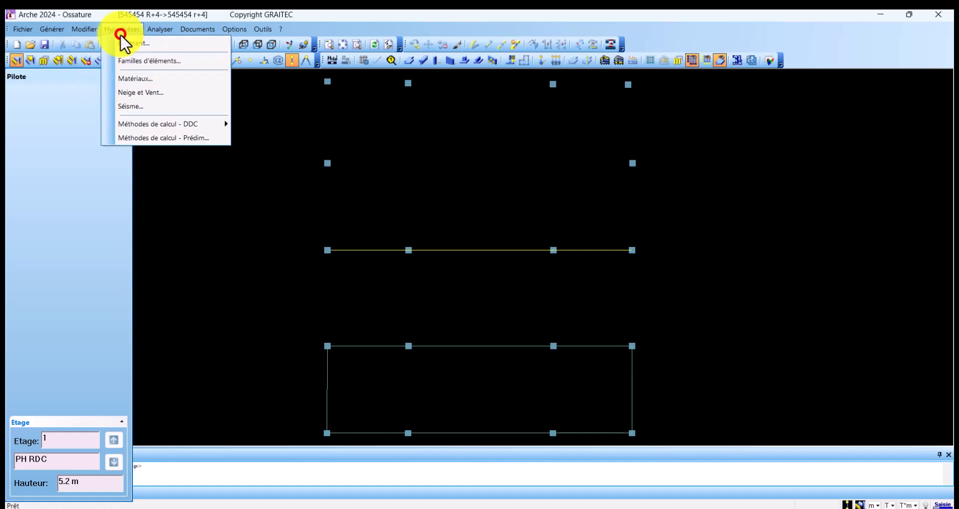
{"action": "left_click", "coordinate": [136, 78]}
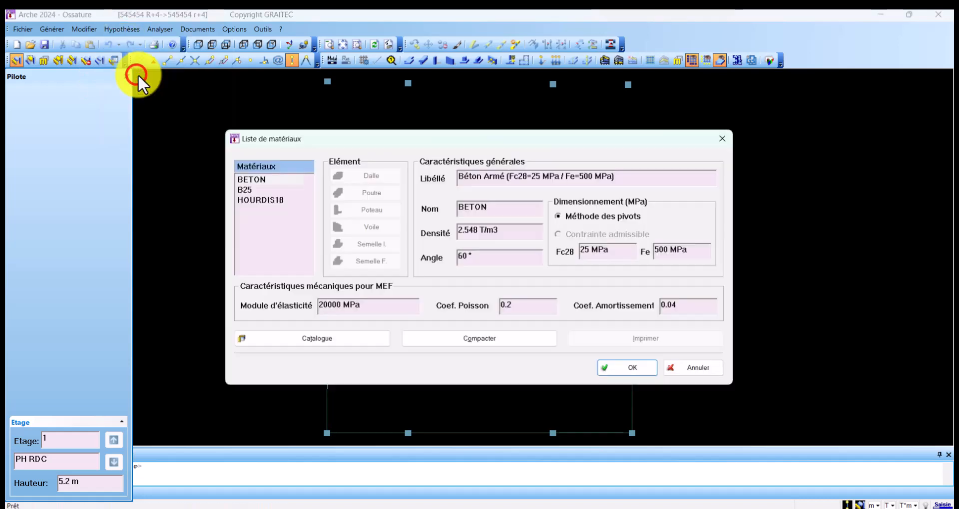
{"action": "left_click", "coordinate": [353, 151]}
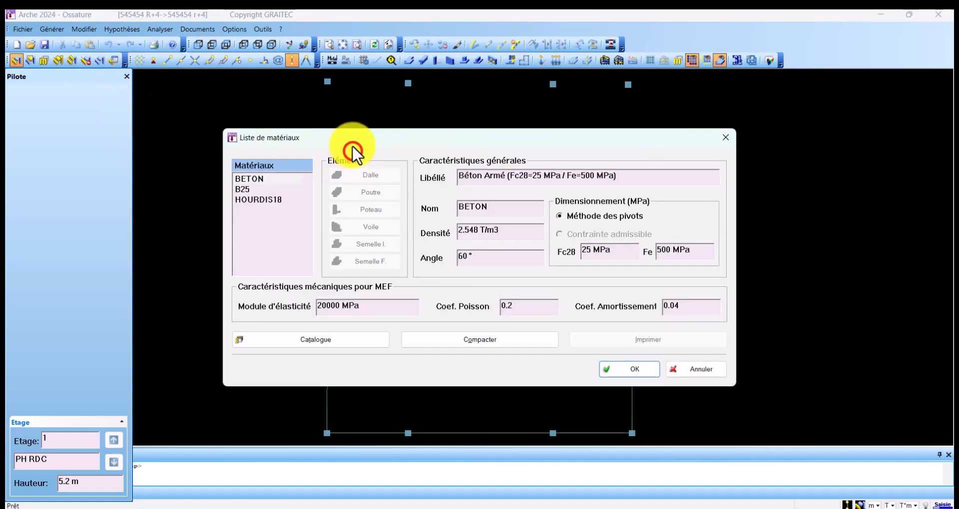
{"action": "left_click", "coordinate": [260, 201]}
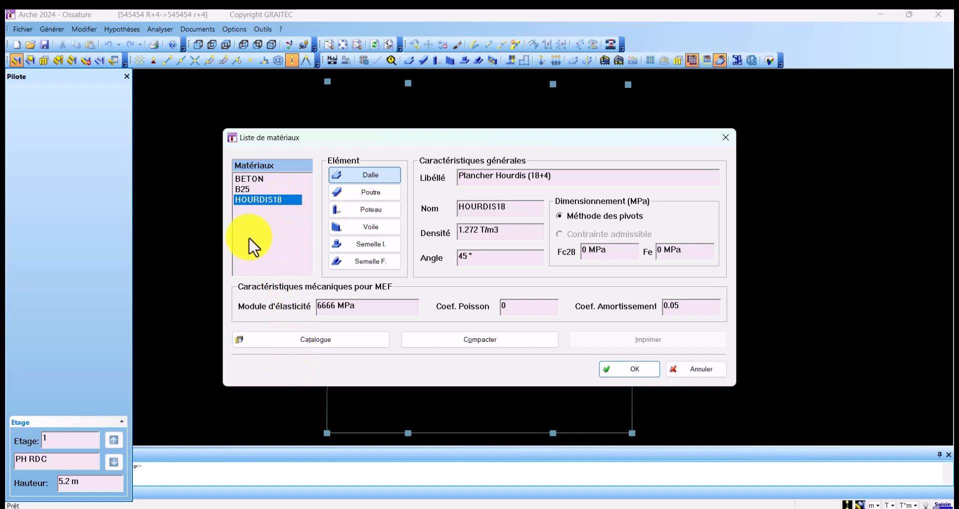
{"action": "left_click", "coordinate": [242, 189]}
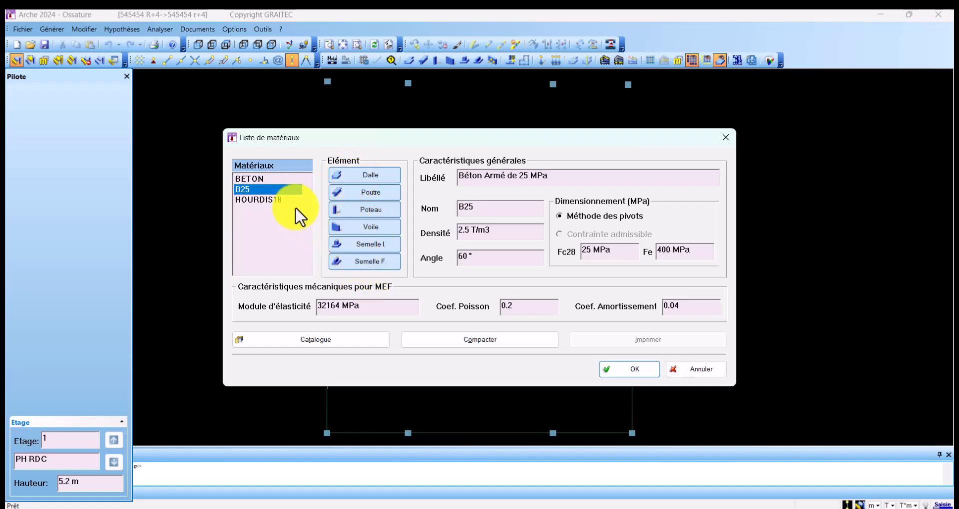
{"action": "left_click", "coordinate": [274, 199]}
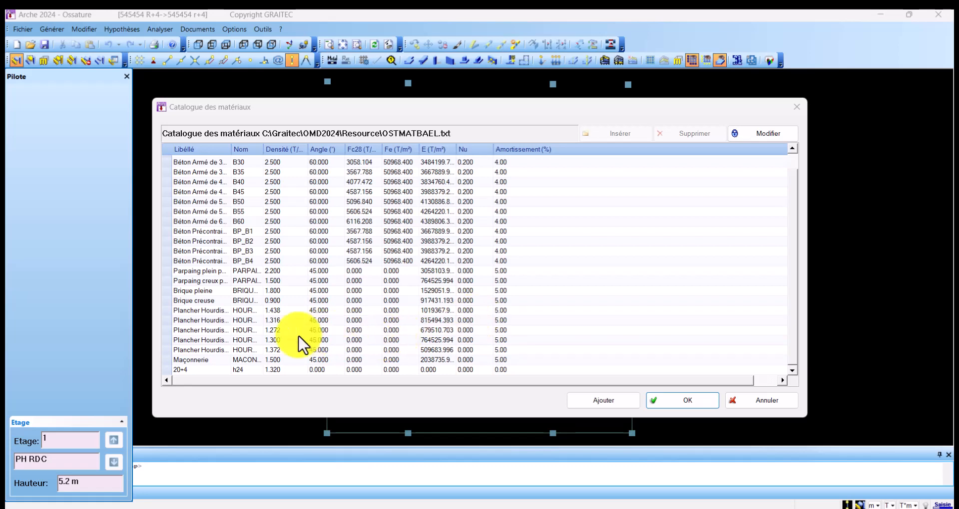
- Widen the Libellé column of the materials catalogue, examine the Plancher Hourdis entries and close the catalogue
{"action": "double_click", "coordinate": [236, 340]}
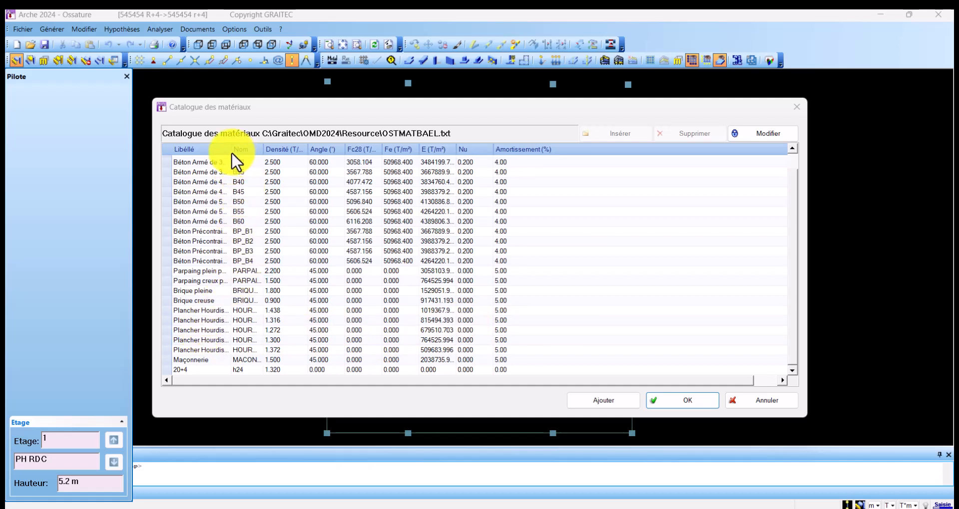
{"action": "left_click_drag", "start_coordinate": [231, 151], "coordinate": [278, 150]}
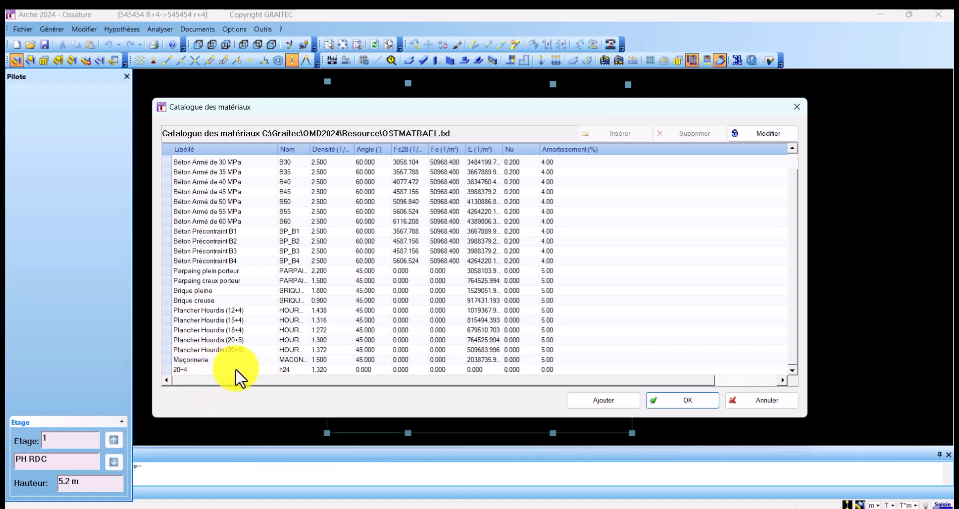
{"action": "left_click", "coordinate": [208, 350]}
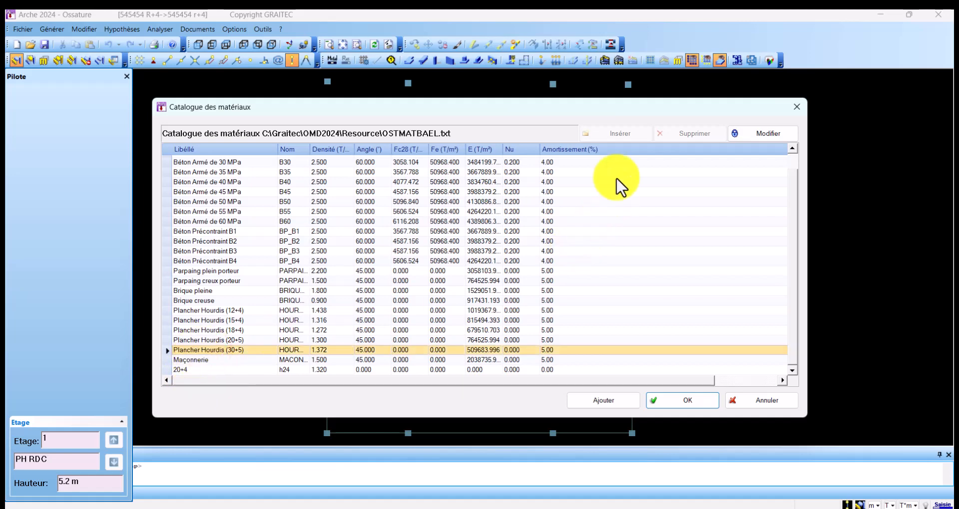
{"action": "left_click_drag", "start_coordinate": [602, 111], "coordinate": [600, 280]}
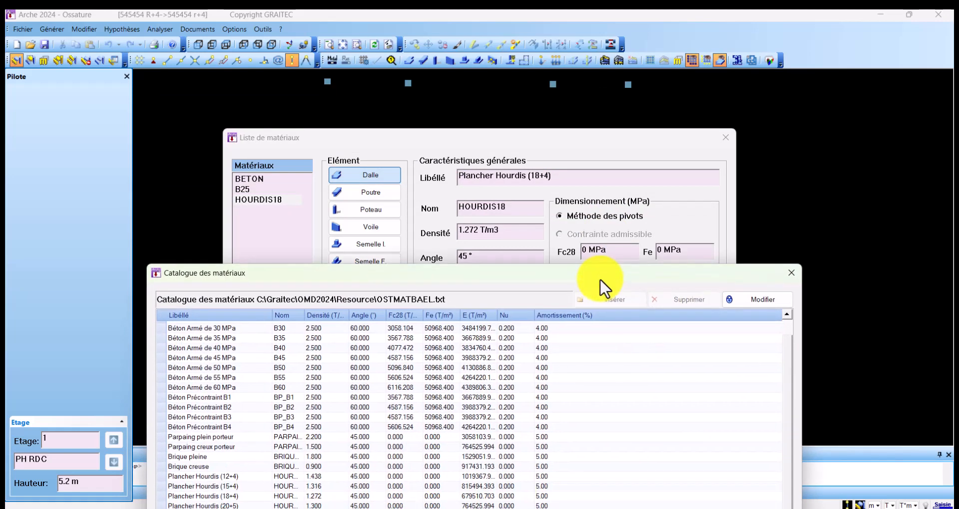
{"action": "left_click", "coordinate": [567, 181]}
{"action": "left_click", "coordinate": [790, 272]}
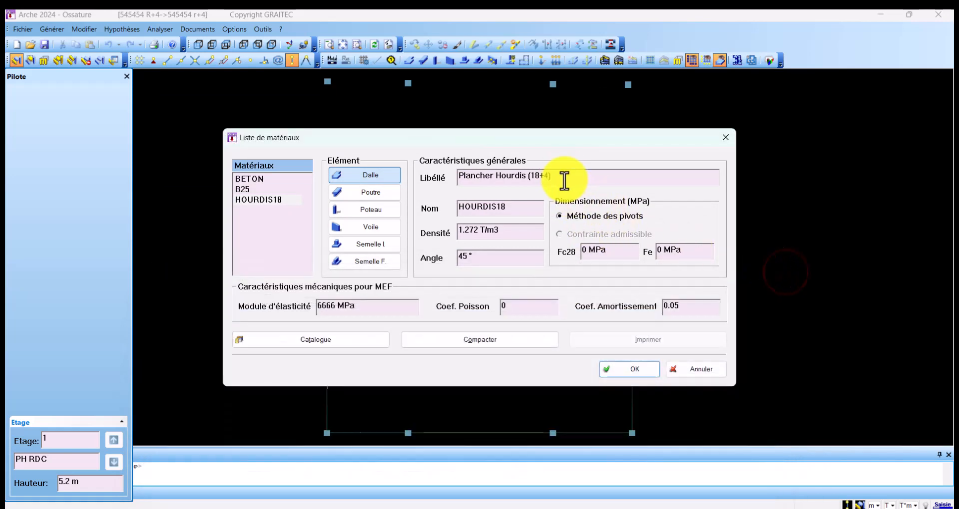
- Copy the Libellé text "Plancher Hourdis (18+4)" of the HOURDIS18 material
{"action": "left_click_drag", "start_coordinate": [564, 179], "coordinate": [456, 167]}
{"action": "right_click", "coordinate": [478, 179]}
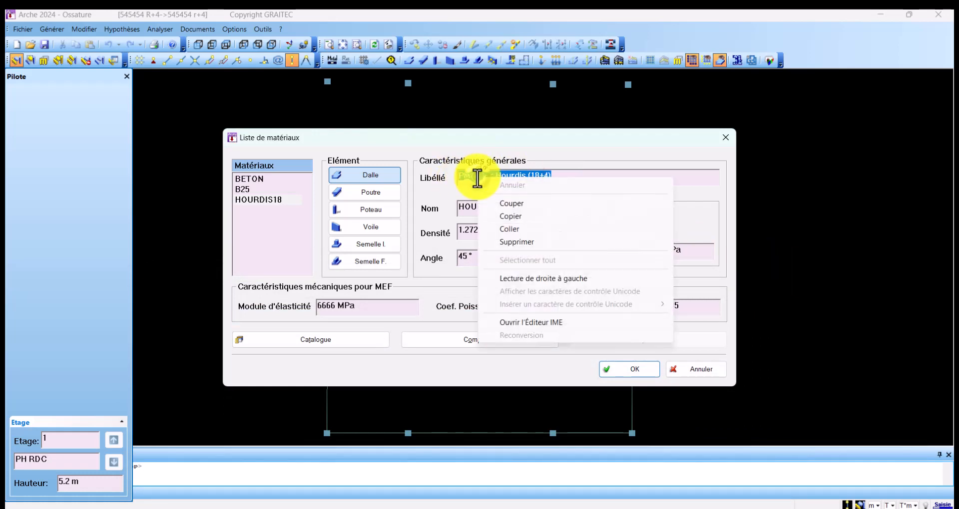
{"action": "left_click", "coordinate": [515, 216]}
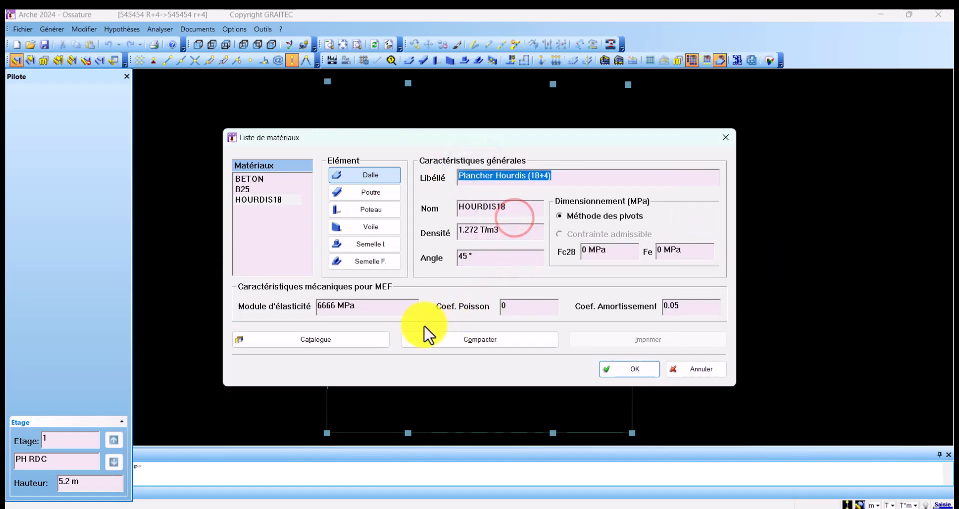
- Open the materials catalogue, enable its modification and insert a blank material row at the end of the table
{"action": "left_click", "coordinate": [346, 350]}
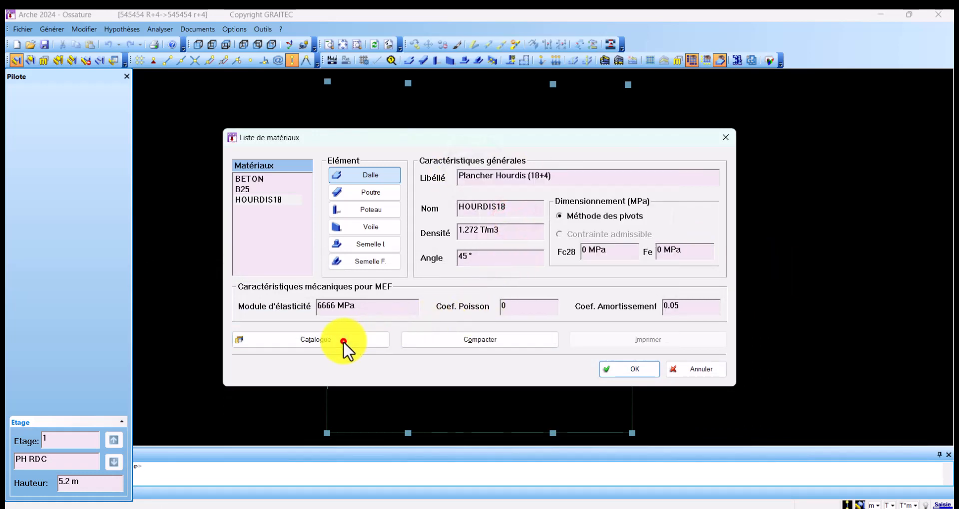
{"action": "left_click_drag", "start_coordinate": [632, 114], "coordinate": [633, 140]}
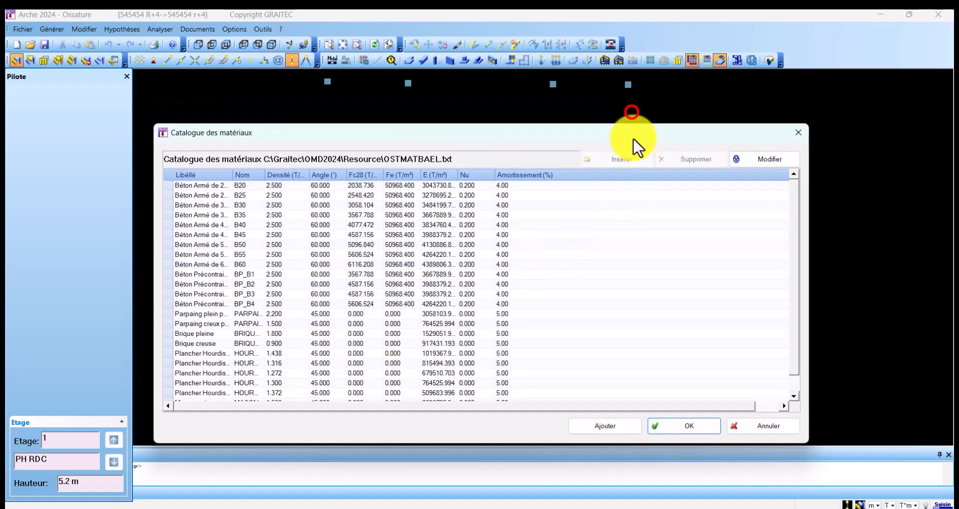
{"action": "scroll", "coordinate": [350, 365], "scroll_direction": "down", "scroll_amount": 1}
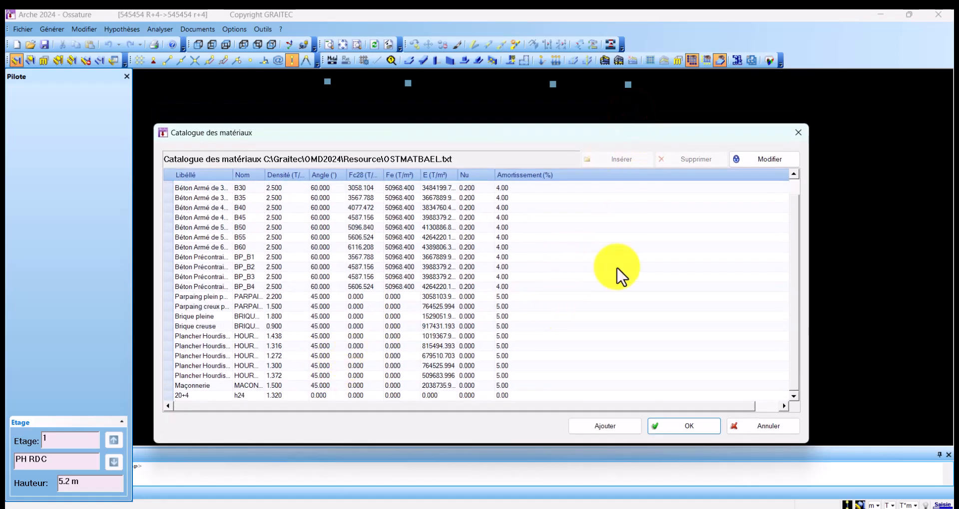
{"action": "left_click", "coordinate": [767, 159]}
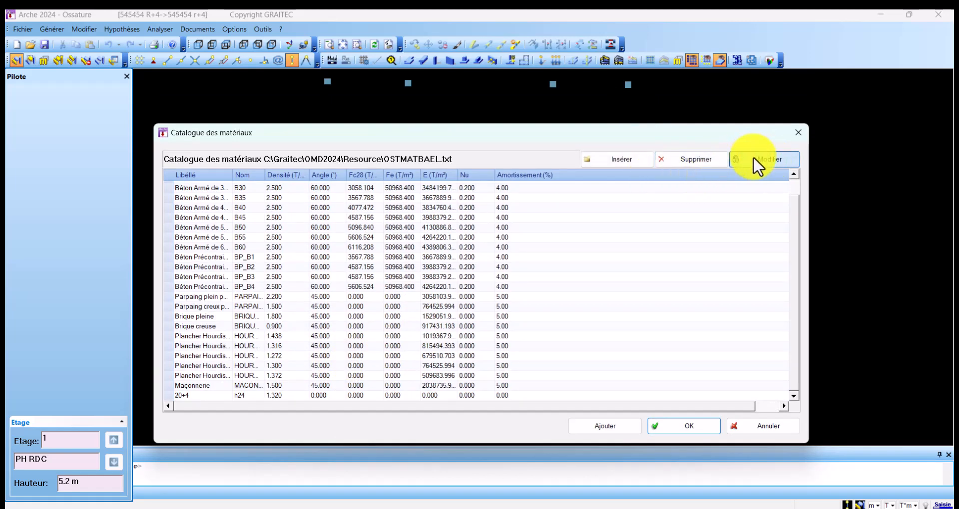
{"action": "left_click", "coordinate": [611, 160]}
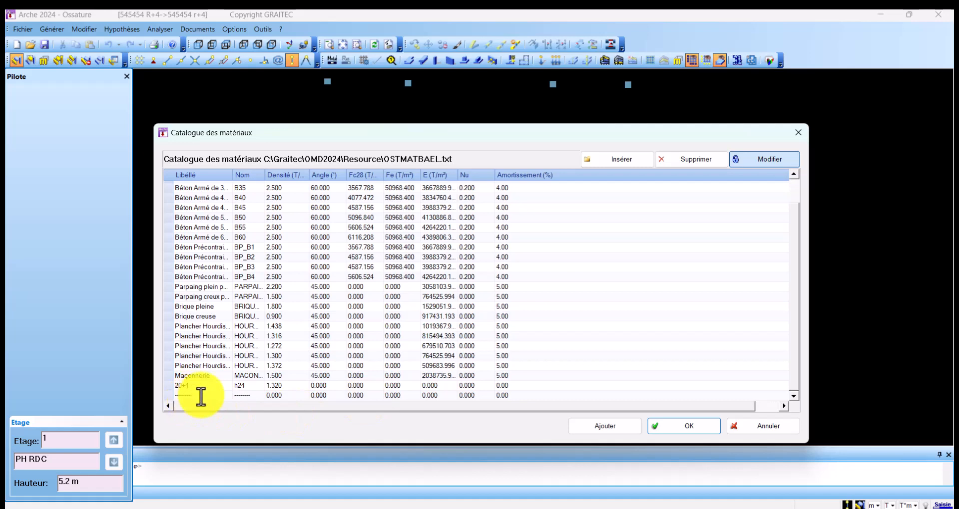
- Paste the copied label into the new catalogue row and change it to "Plancher Hourdis (16+5)"
{"action": "left_click", "coordinate": [200, 396]}
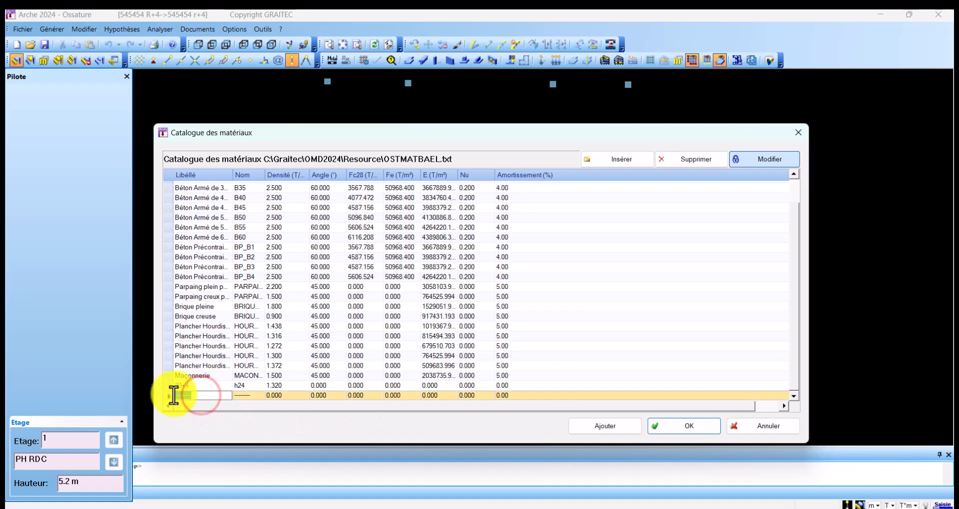
{"action": "right_click", "coordinate": [185, 392]}
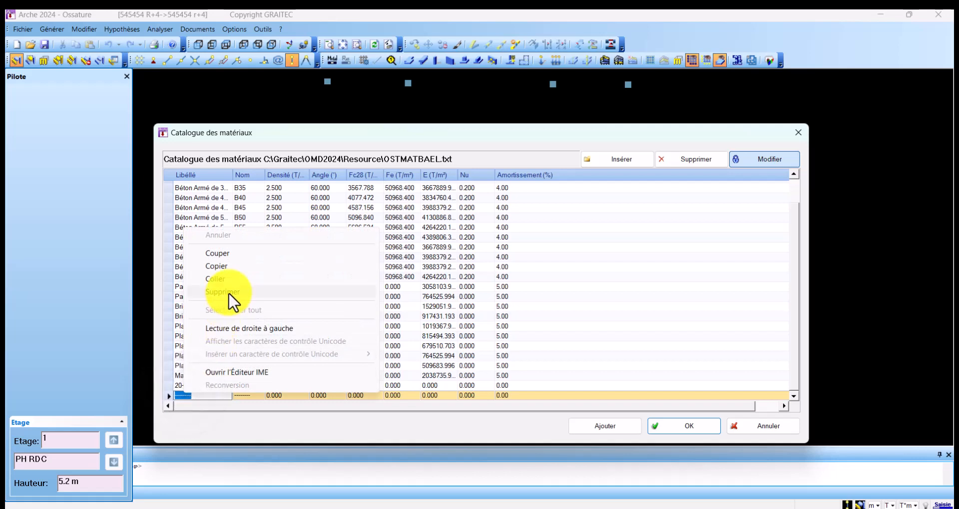
{"action": "left_click", "coordinate": [227, 278]}
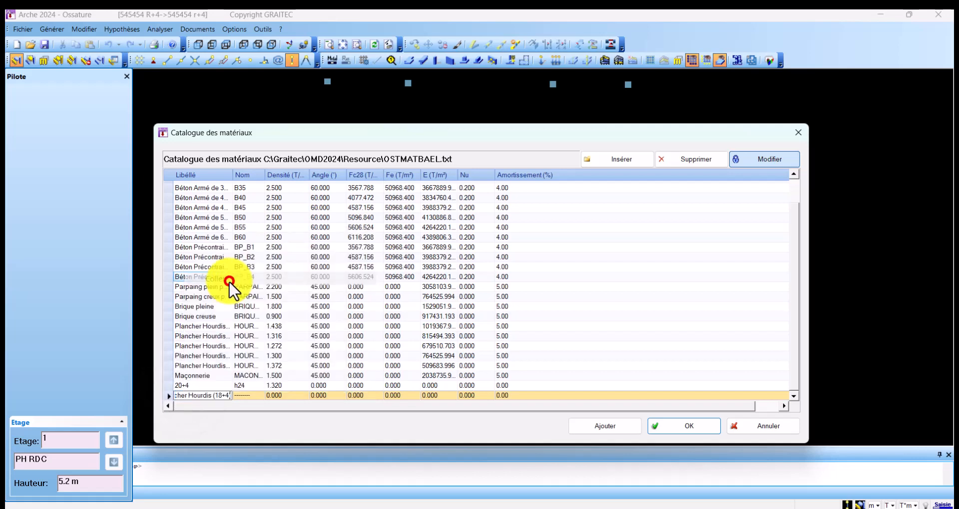
{"action": "left_click", "coordinate": [221, 397]}
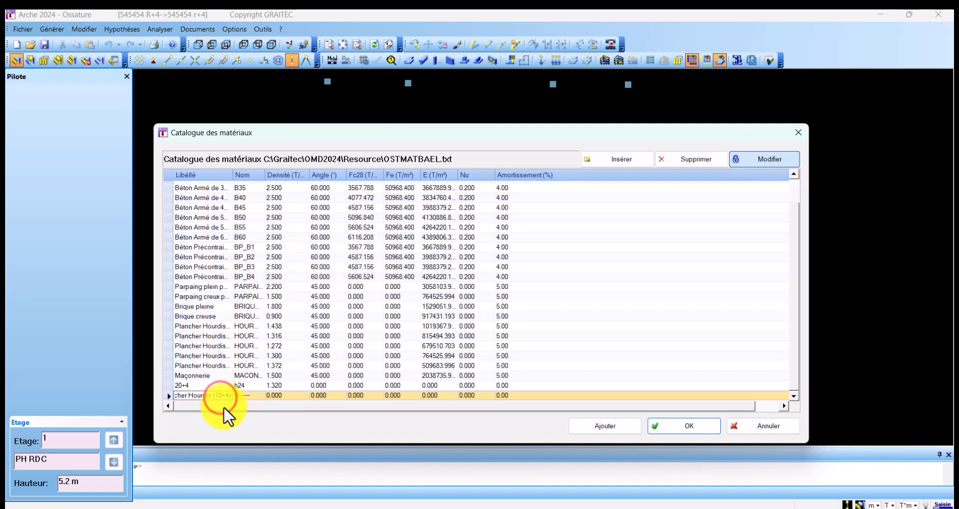
{"action": "key", "text": "BackSpace"}
{"action": "type", "text": "5"}
{"action": "key", "text": "Return"}
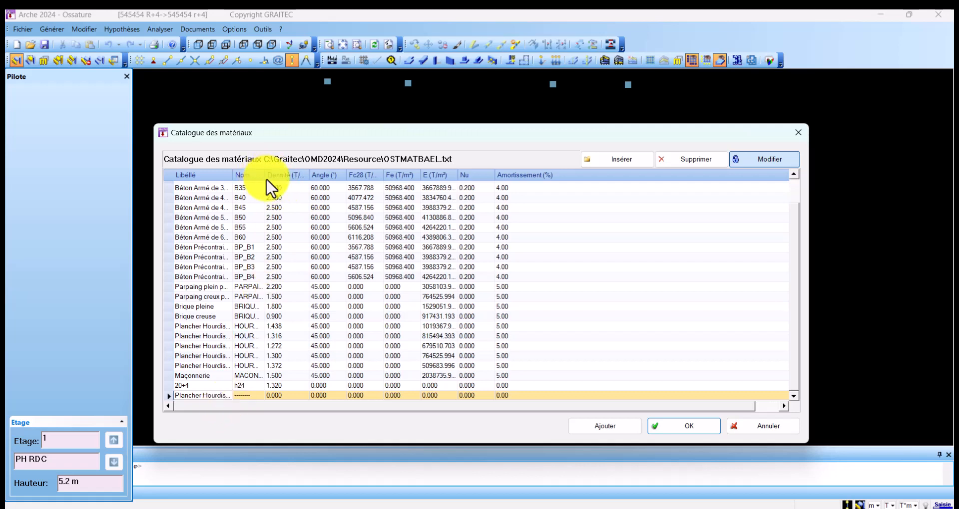
- Widen the catalogue's Nom column and name the new material Hourdis16
{"action": "left_click_drag", "start_coordinate": [266, 174], "coordinate": [300, 171]}
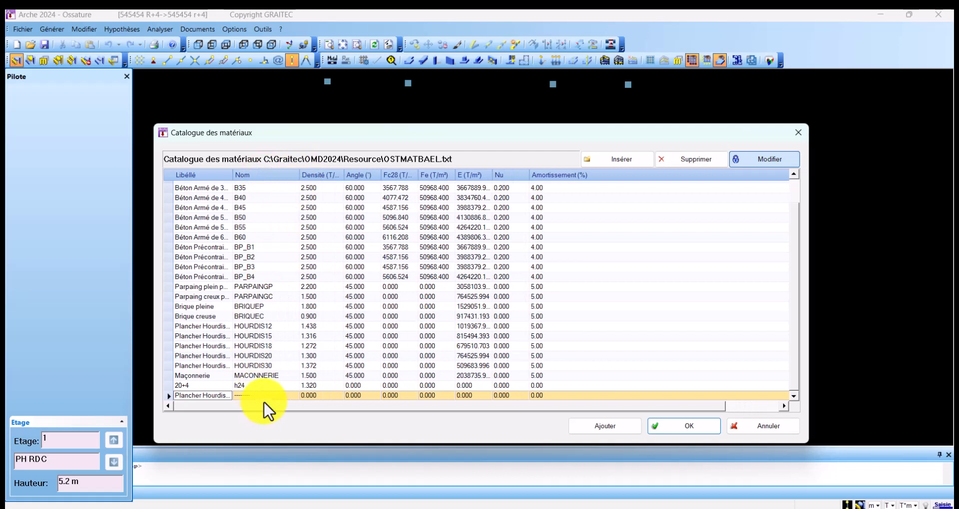
{"action": "left_click", "coordinate": [452, 104]}
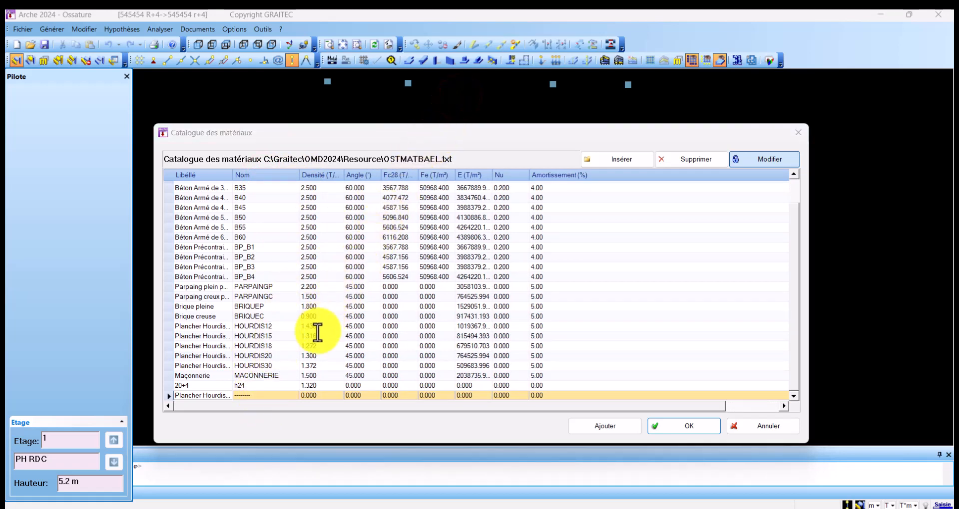
{"action": "left_click", "coordinate": [270, 397]}
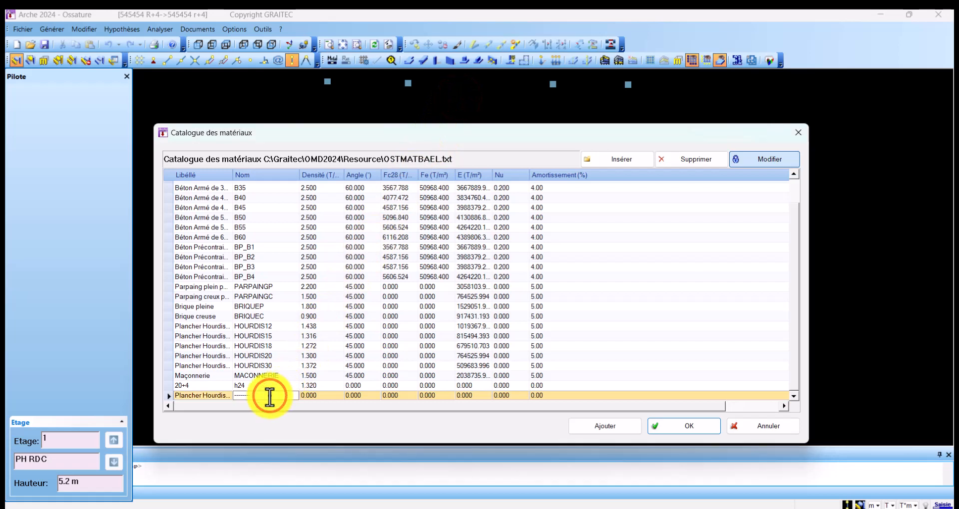
{"action": "left_click_drag", "start_coordinate": [270, 396], "coordinate": [232, 398]}
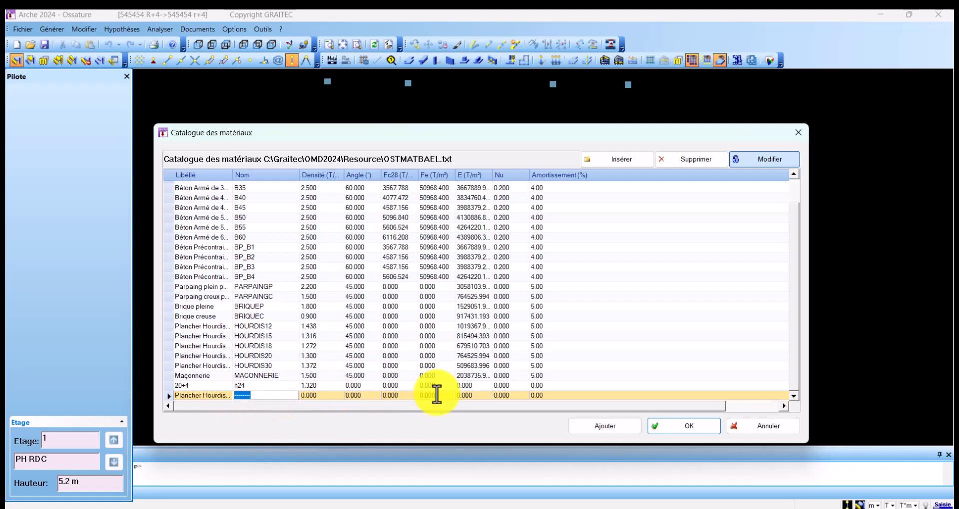
{"action": "type", "text": "H"}
{"action": "key", "text": "BackSpace"}
- Set the density of Hourdis16 to 1.428 T/m3 and accept saving the model
{"action": "left_click", "coordinate": [326, 397]}
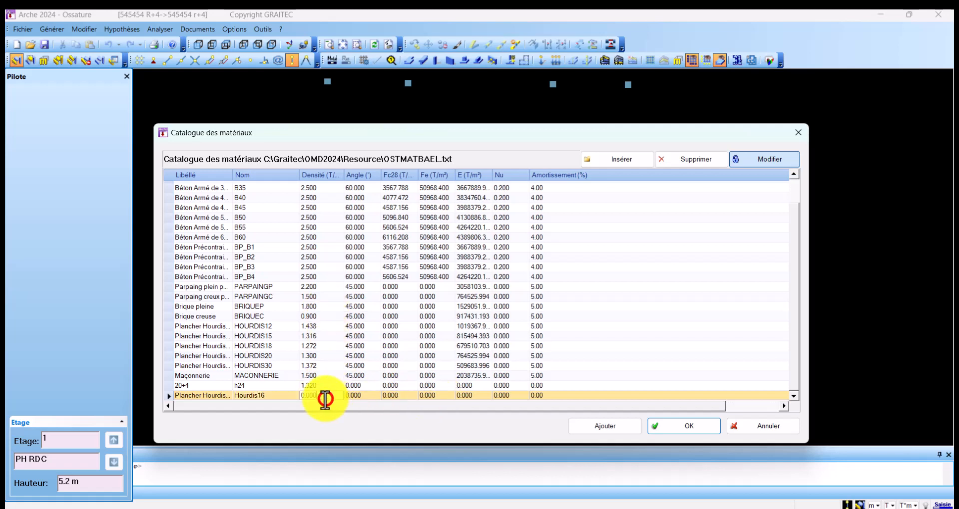
{"action": "left_click_drag", "start_coordinate": [325, 400], "coordinate": [294, 398]}
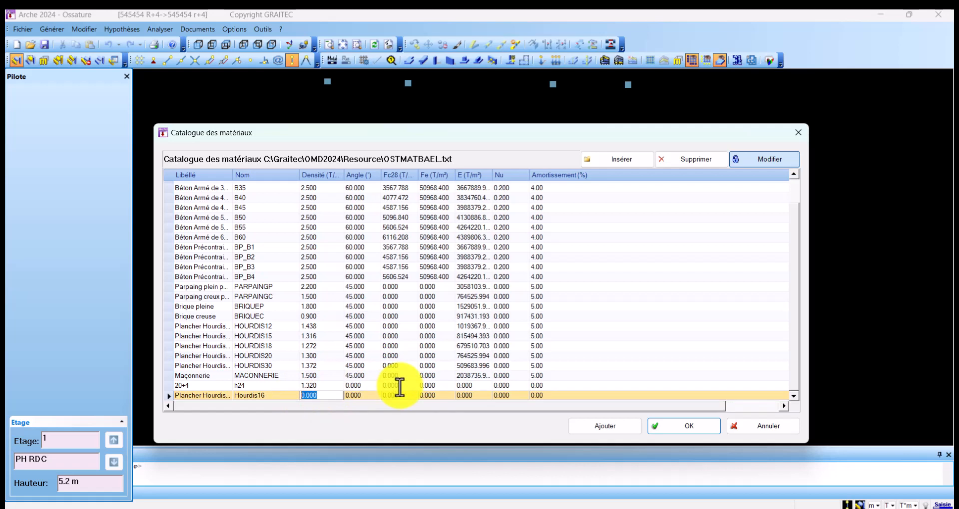
{"action": "type", "text": "1.428"}
{"action": "left_click", "coordinate": [329, 377]}
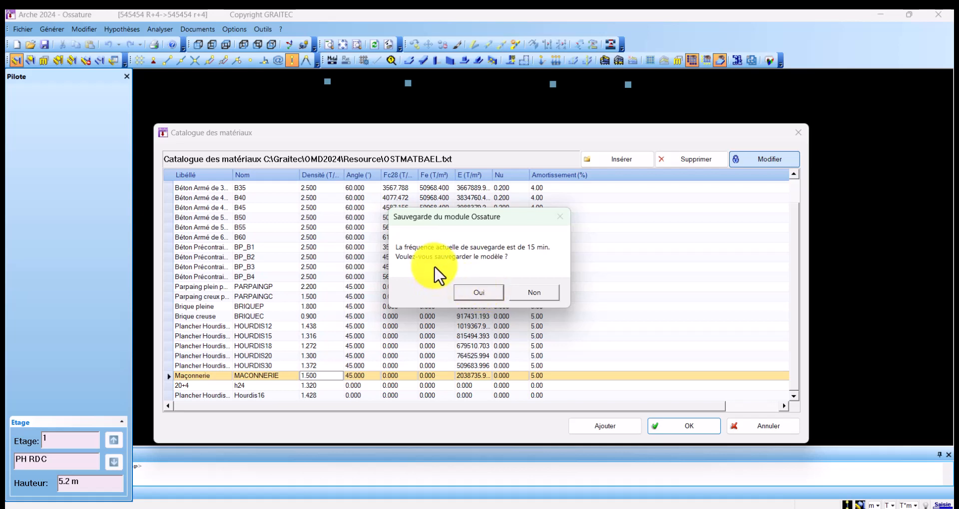
{"action": "left_click", "coordinate": [475, 295]}
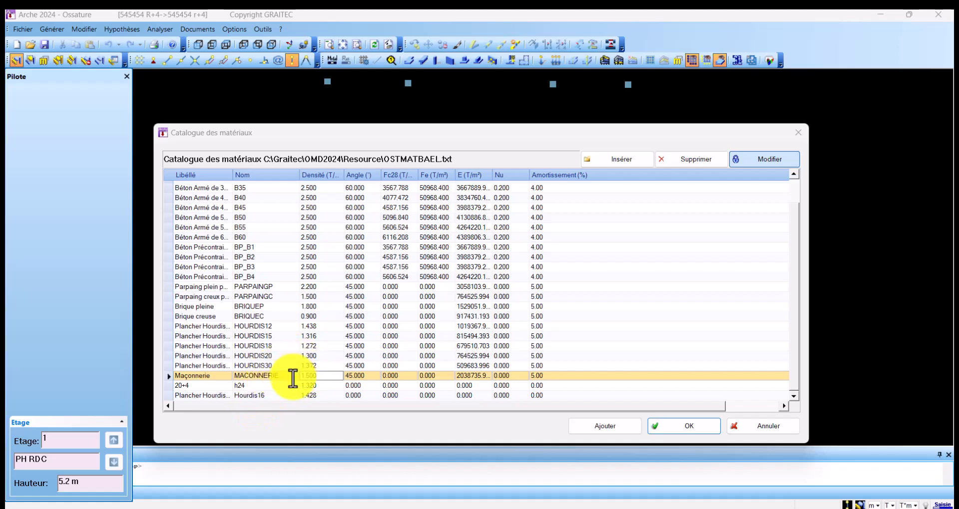
- Add Hourdis16 from the catalogue to the project's materials list and assign it to slabs (Dalle)
{"action": "left_click", "coordinate": [268, 395]}
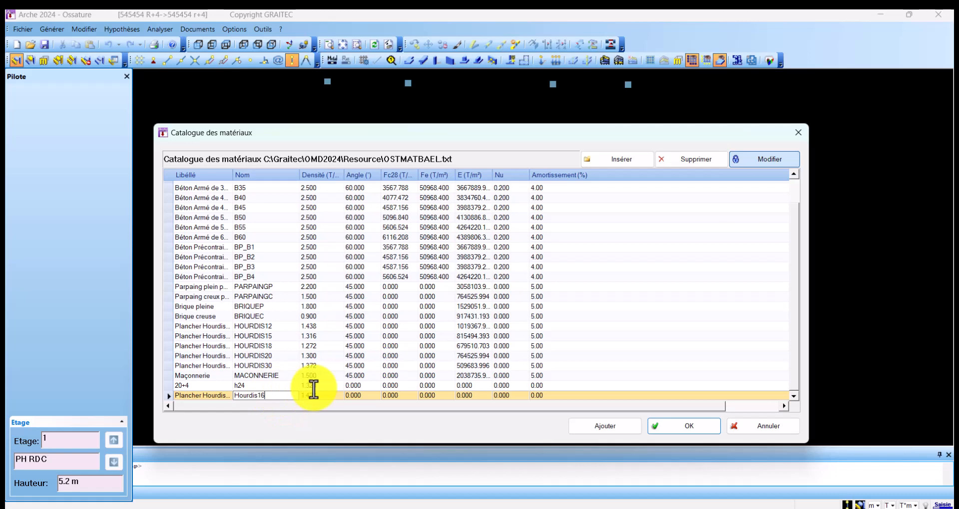
{"action": "left_click", "coordinate": [604, 427]}
{"action": "left_click", "coordinate": [675, 425]}
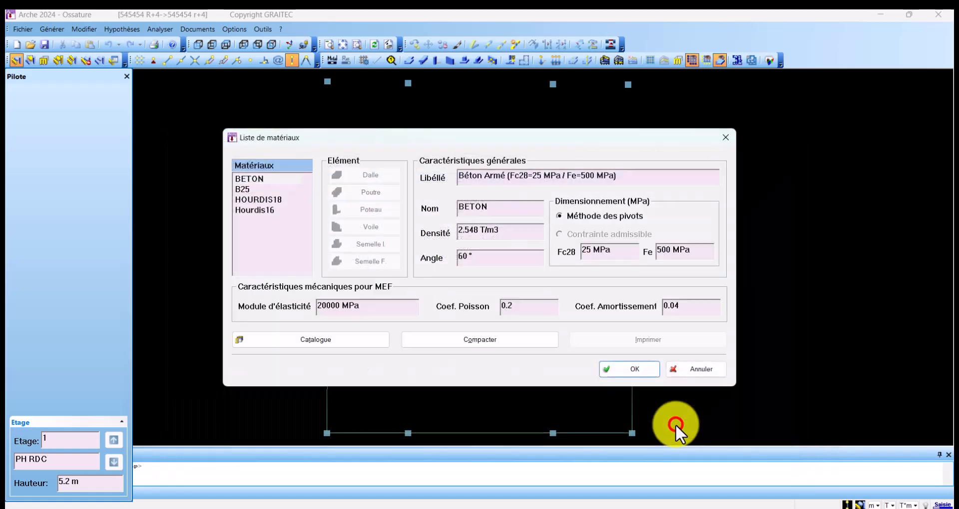
{"action": "left_click", "coordinate": [265, 210]}
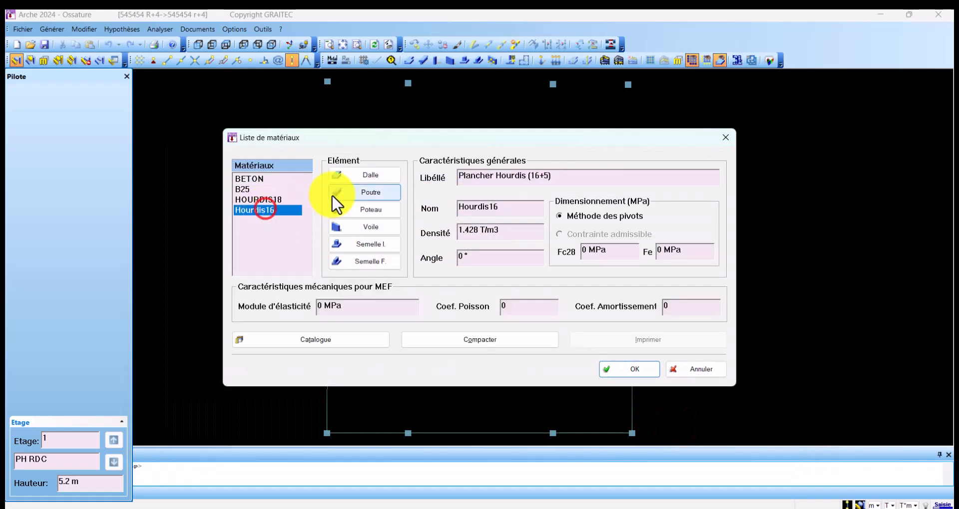
{"action": "left_click", "coordinate": [357, 174]}
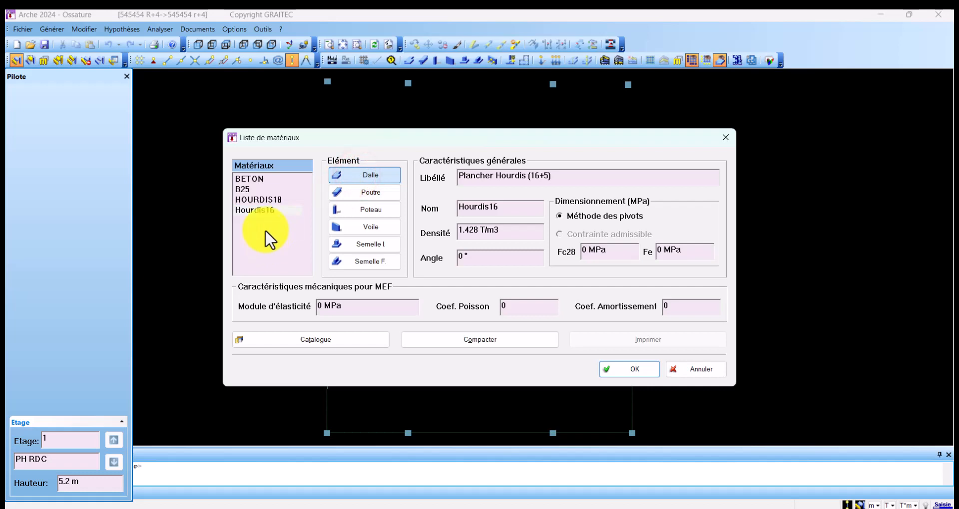
- Compare Hourdis16 with HOURDIS18 and set the angle of Hourdis16 to 45°
{"action": "left_click", "coordinate": [278, 198]}
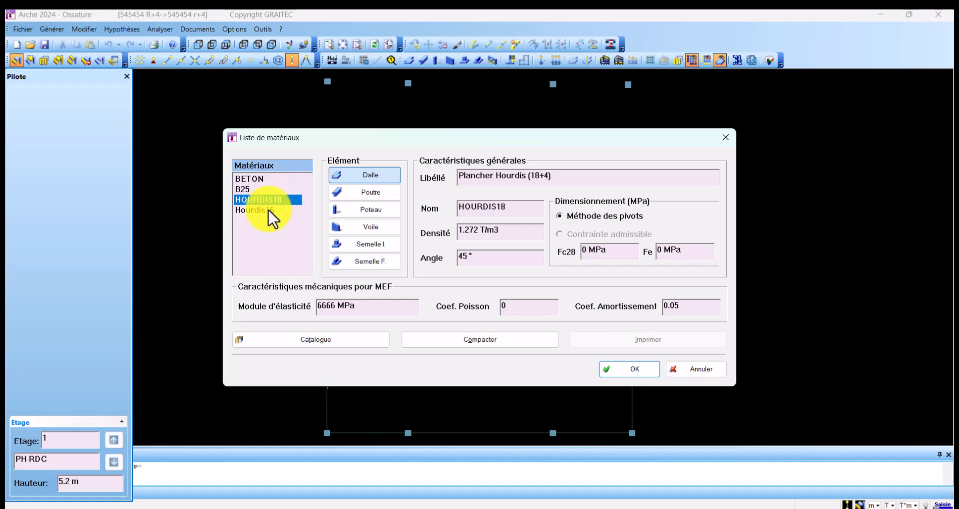
{"action": "left_click", "coordinate": [268, 210]}
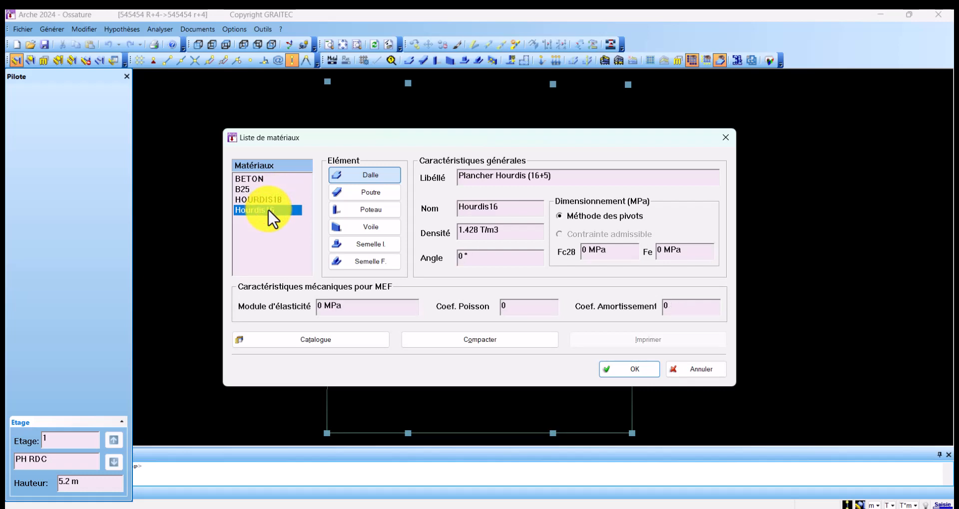
{"action": "left_click_drag", "start_coordinate": [472, 262], "coordinate": [446, 259]}
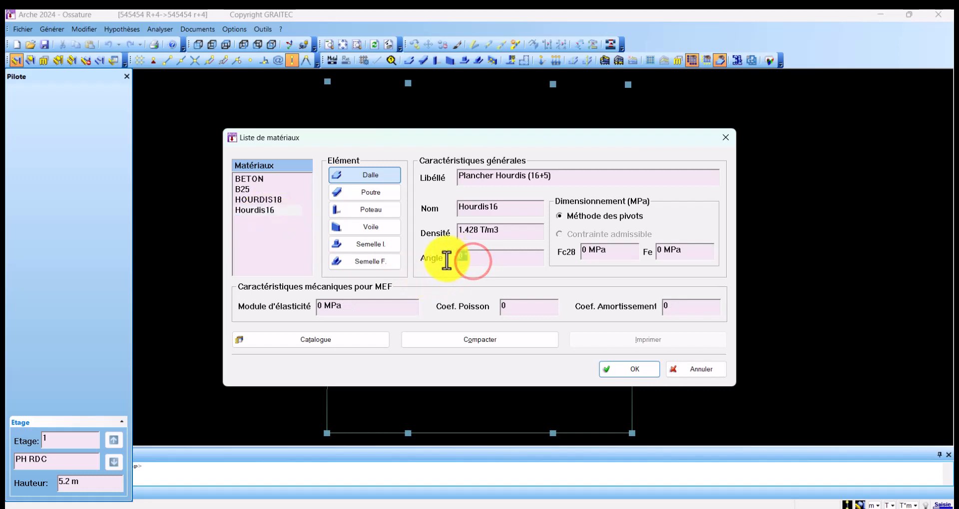
{"action": "type", "text": "45"}
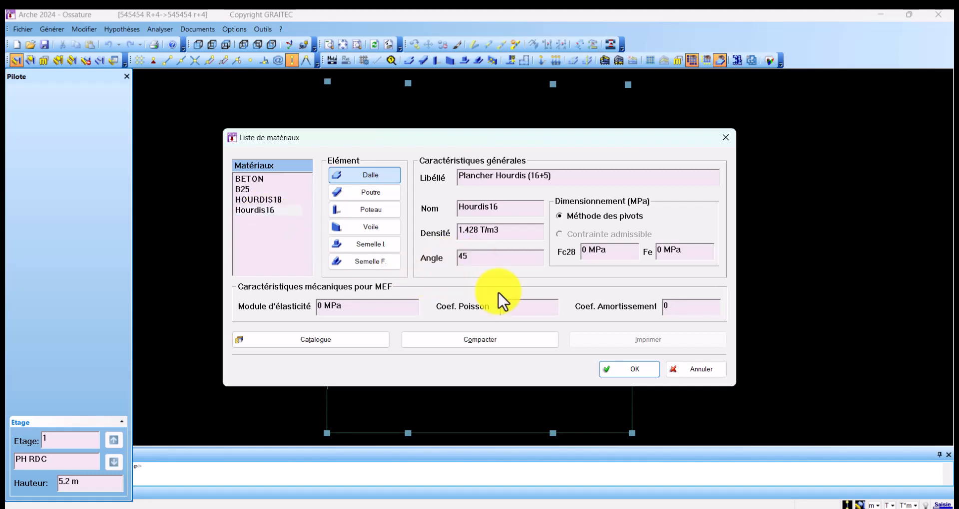
{"action": "left_click", "coordinate": [513, 226]}
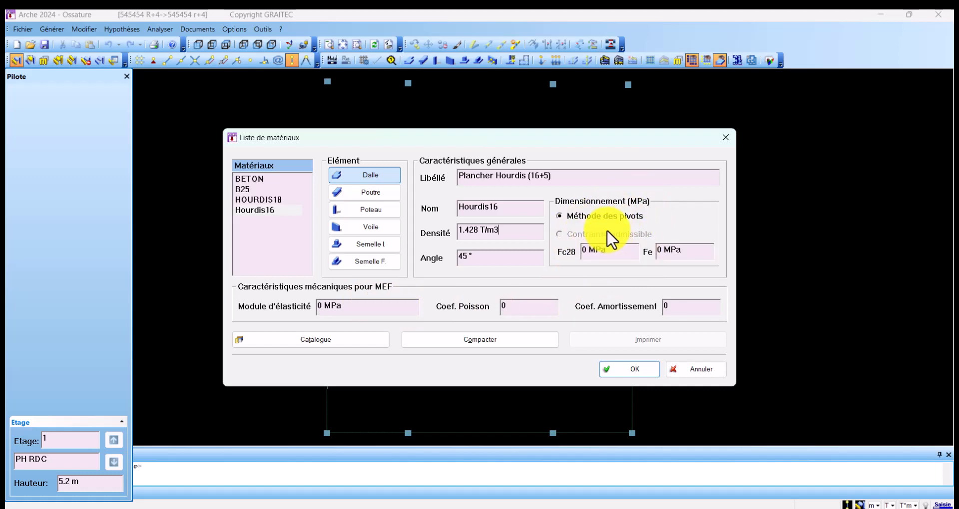
- Check the B25 and Hourdis16 properties and try to validate the materials list
{"action": "left_click", "coordinate": [245, 190]}
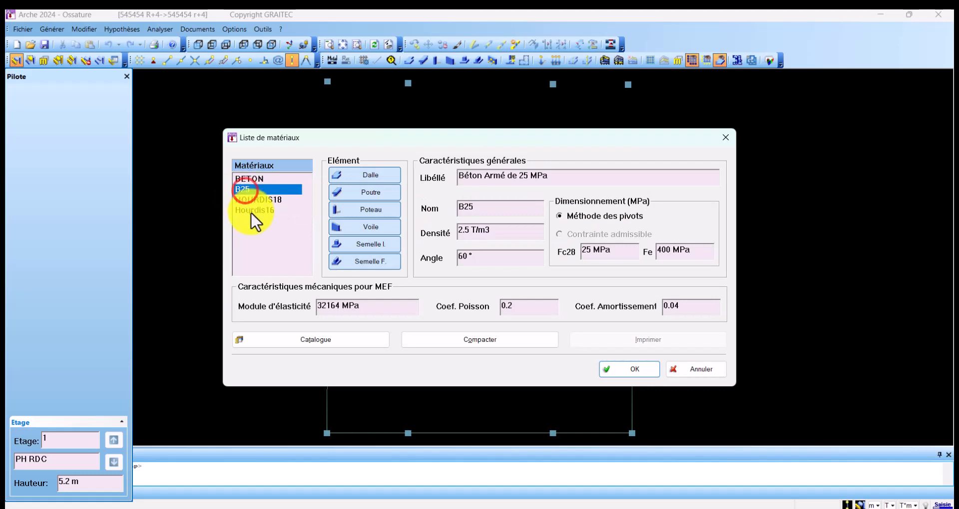
{"action": "left_click", "coordinate": [251, 210]}
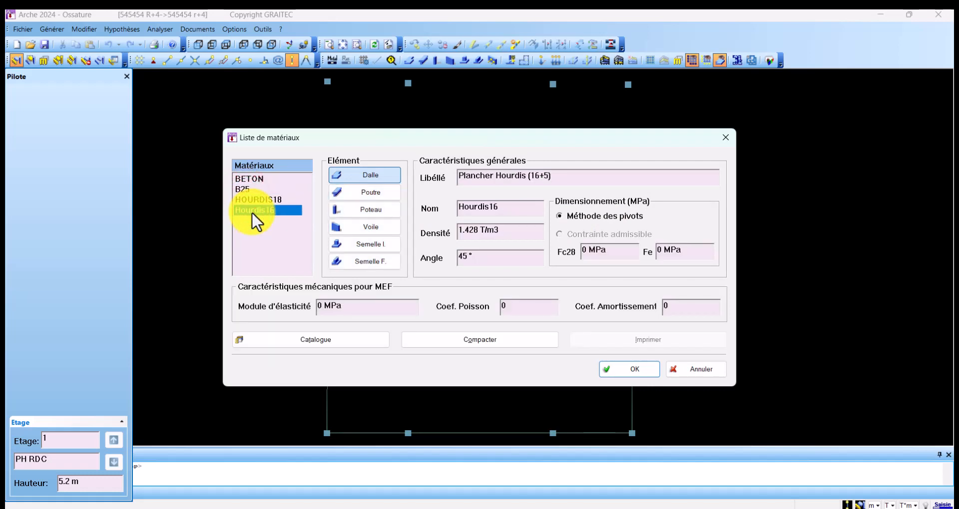
{"action": "left_click", "coordinate": [605, 370]}
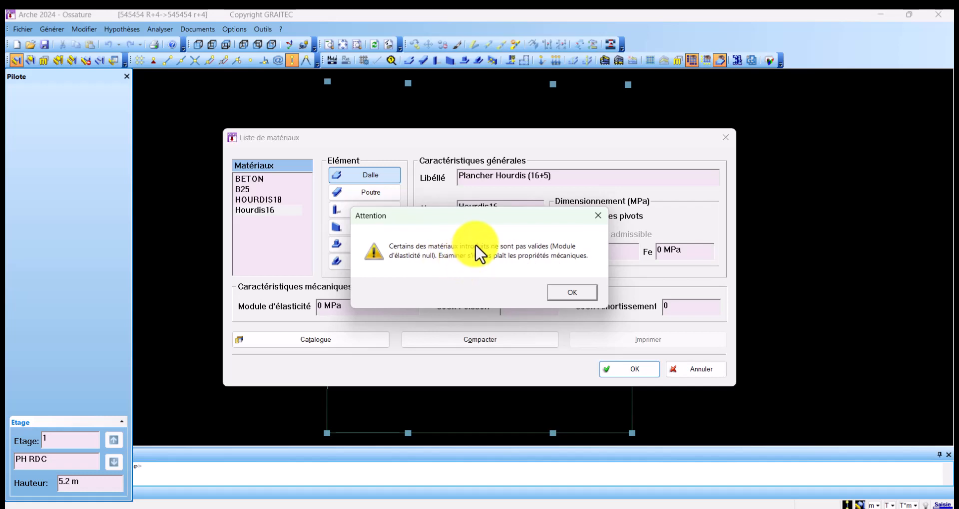
{"action": "left_click", "coordinate": [562, 292]}
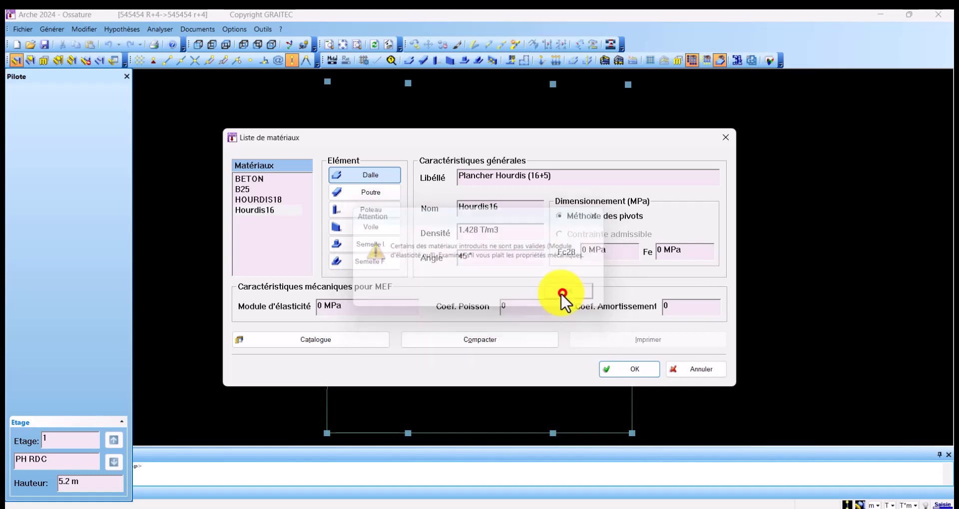
- Compare the mechanical properties of HOURDIS18 and Hourdis16 and consult the elastic modulus values of the hourdis floors in the materials catalogue
{"action": "left_click", "coordinate": [282, 199]}
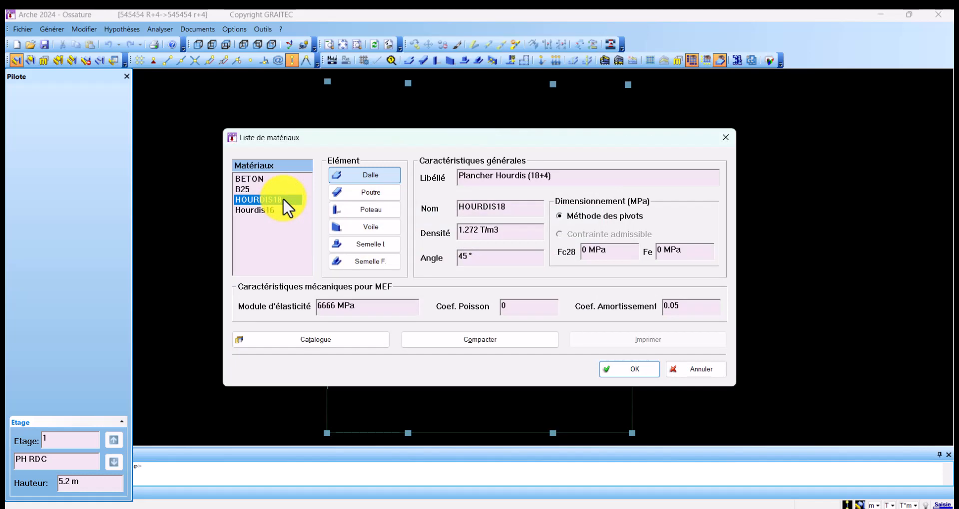
{"action": "left_click", "coordinate": [266, 210]}
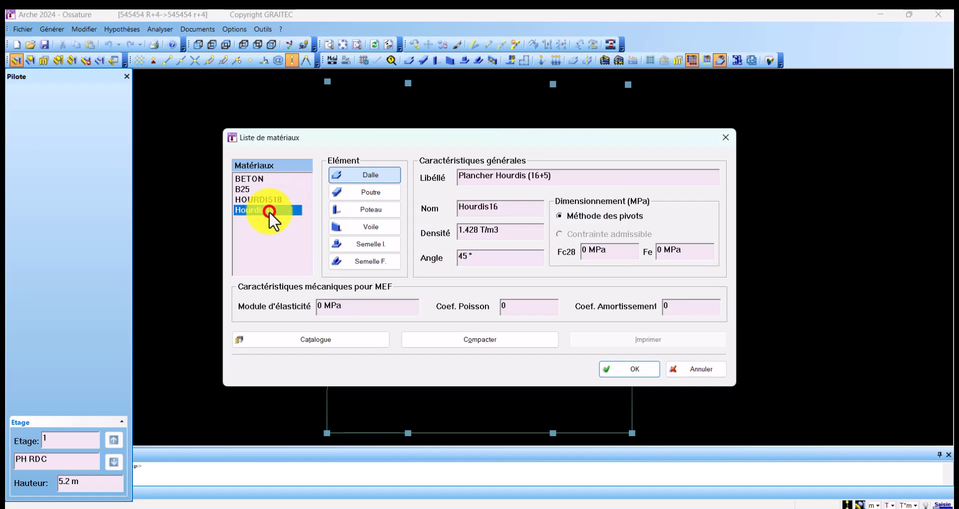
{"action": "left_click", "coordinate": [348, 342]}
{"action": "scroll", "coordinate": [387, 335], "scroll_direction": "down", "scroll_amount": 1}
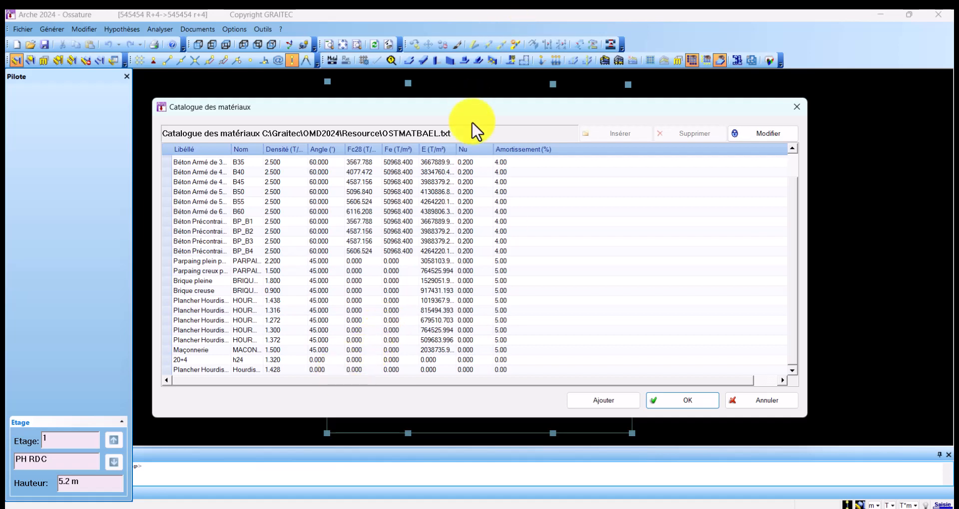
{"action": "left_click", "coordinate": [469, 88]}
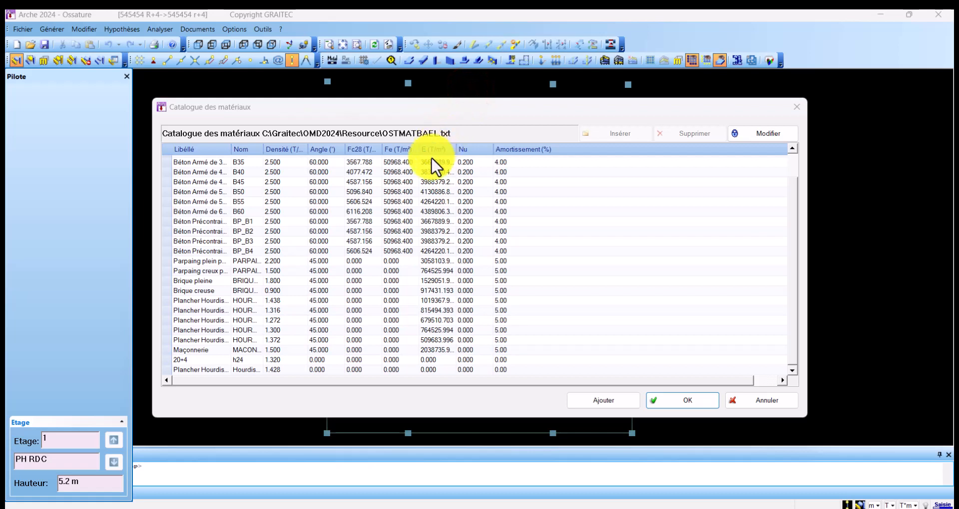
{"action": "double_click", "coordinate": [442, 194]}
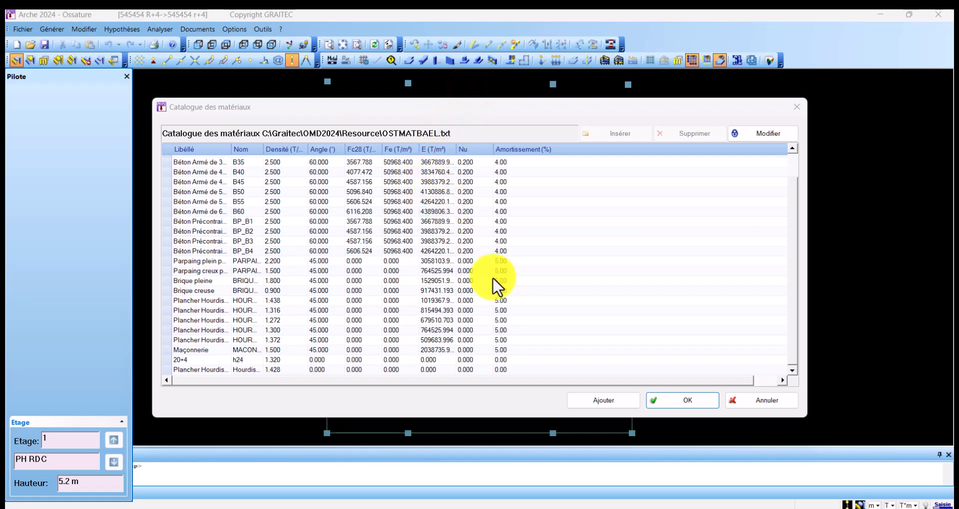
{"action": "left_click", "coordinate": [696, 407]}
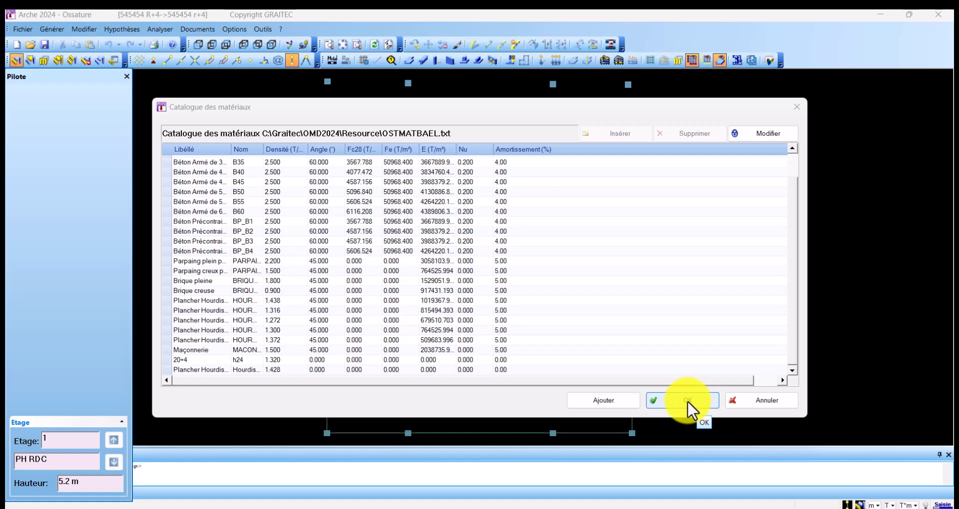
{"action": "left_click", "coordinate": [687, 401]}
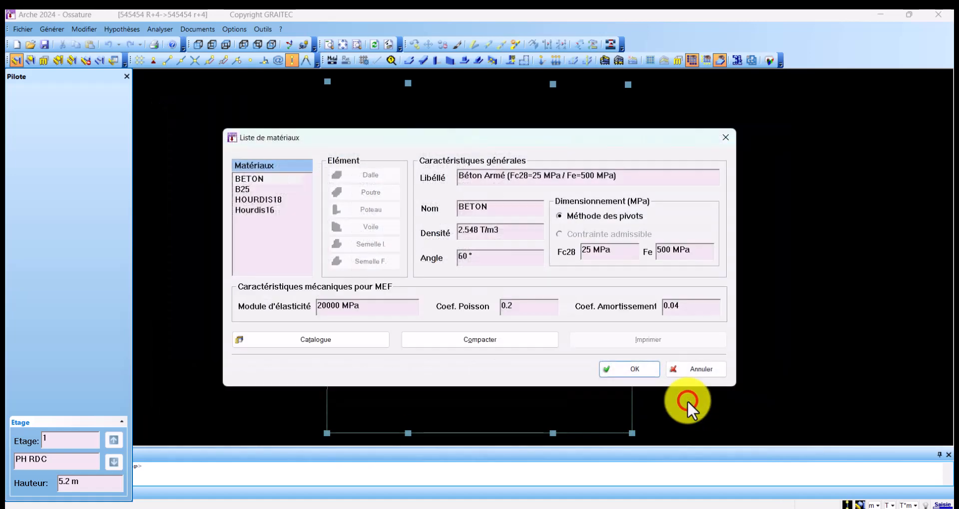
- Set the elastic modulus of Hourdis16 to 6666 MPa, matching HOURDIS18, and validate the materials list
{"action": "left_click", "coordinate": [263, 200]}
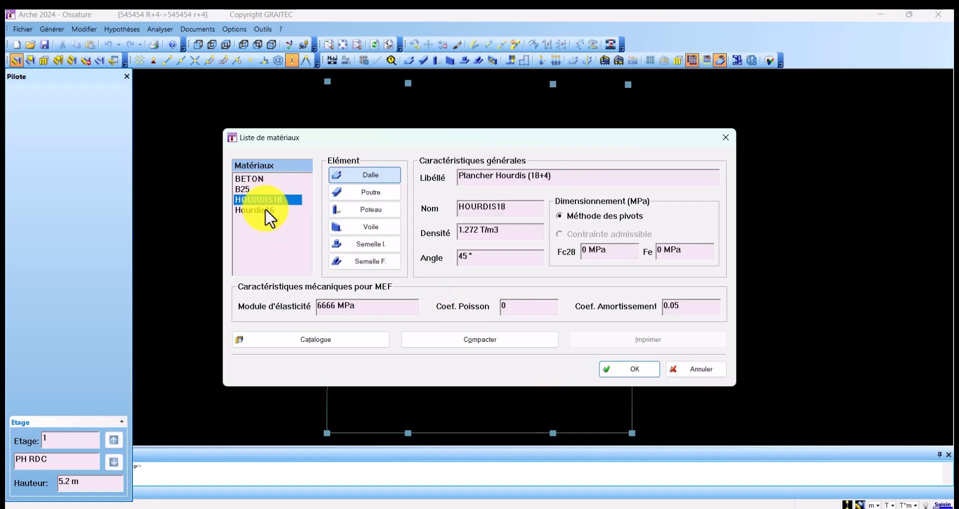
{"action": "left_click", "coordinate": [265, 211]}
{"action": "left_click_drag", "start_coordinate": [363, 308], "coordinate": [300, 312]}
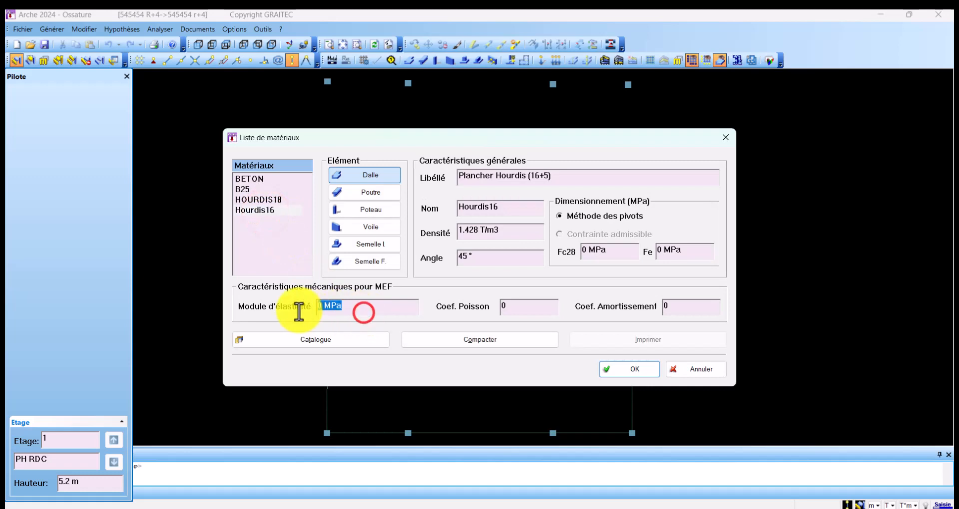
{"action": "type", "text": "6666"}
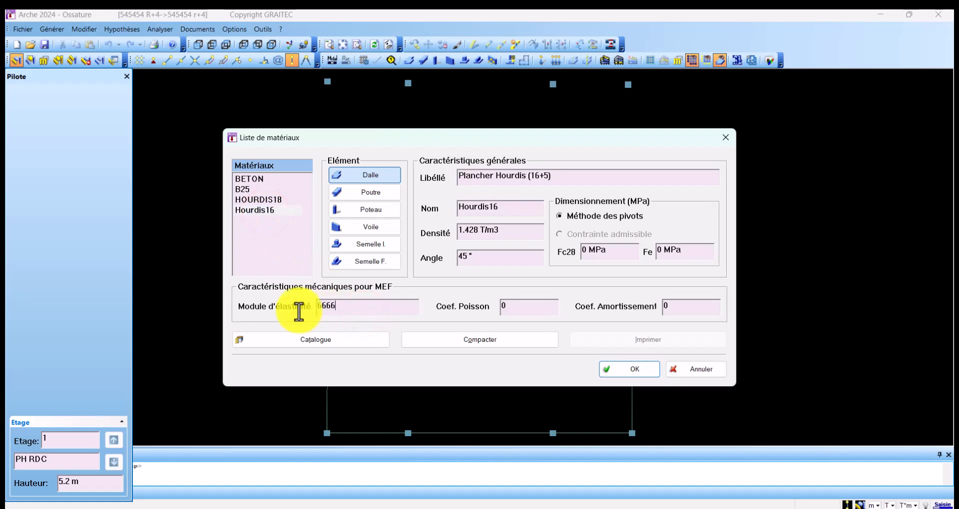
{"action": "left_click", "coordinate": [275, 199]}
{"action": "left_click", "coordinate": [268, 210]}
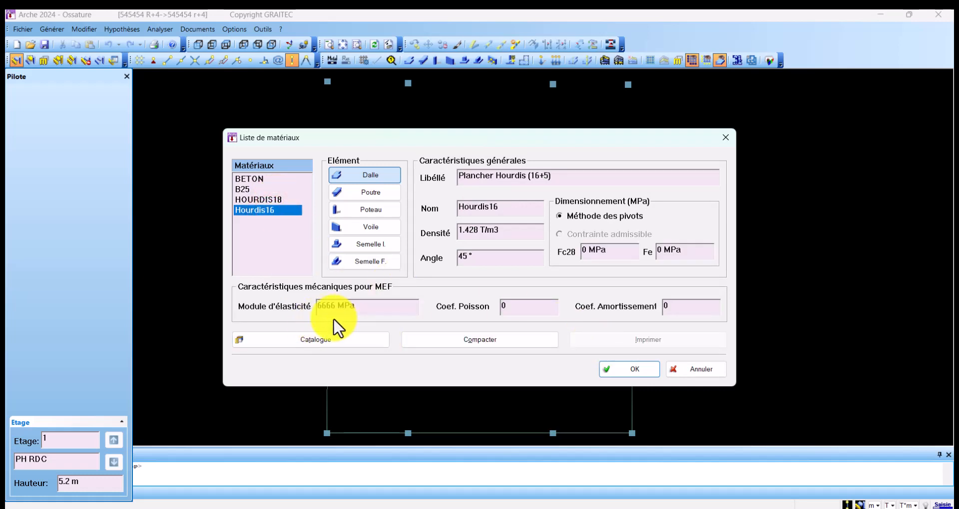
{"action": "left_click", "coordinate": [619, 372]}
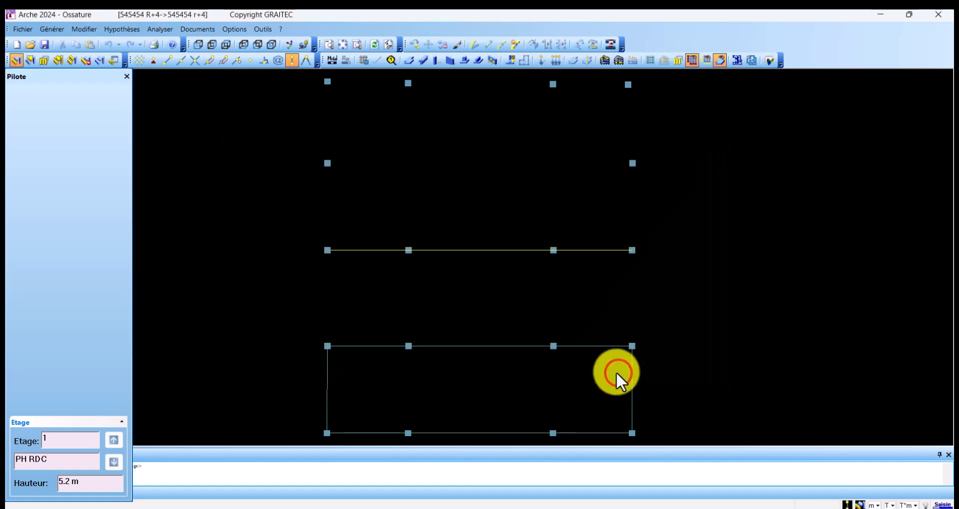
- Assign the Hourdis16 material to slab D1 of the current storey and deselect the whole model
{"action": "left_click", "coordinate": [373, 344]}
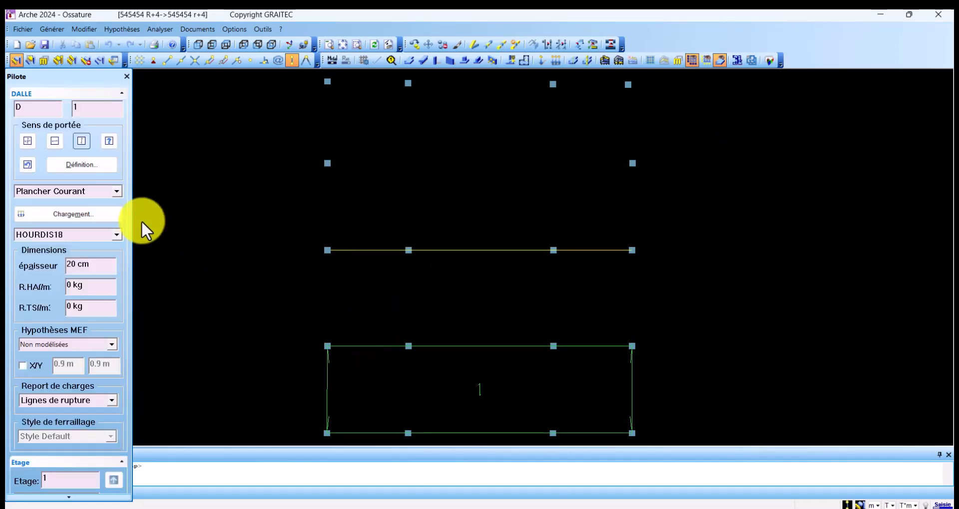
{"action": "left_click", "coordinate": [116, 234]}
{"action": "left_click", "coordinate": [80, 273]}
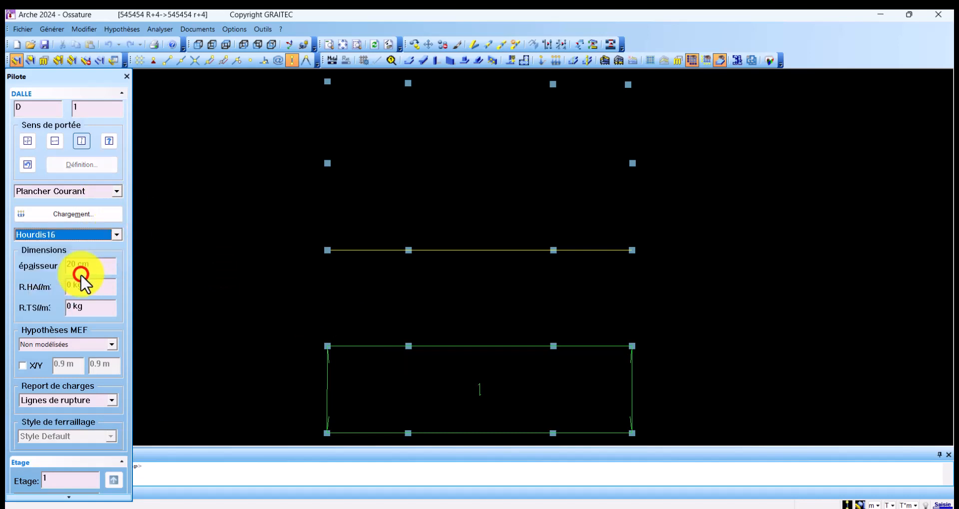
{"action": "left_click", "coordinate": [185, 274]}
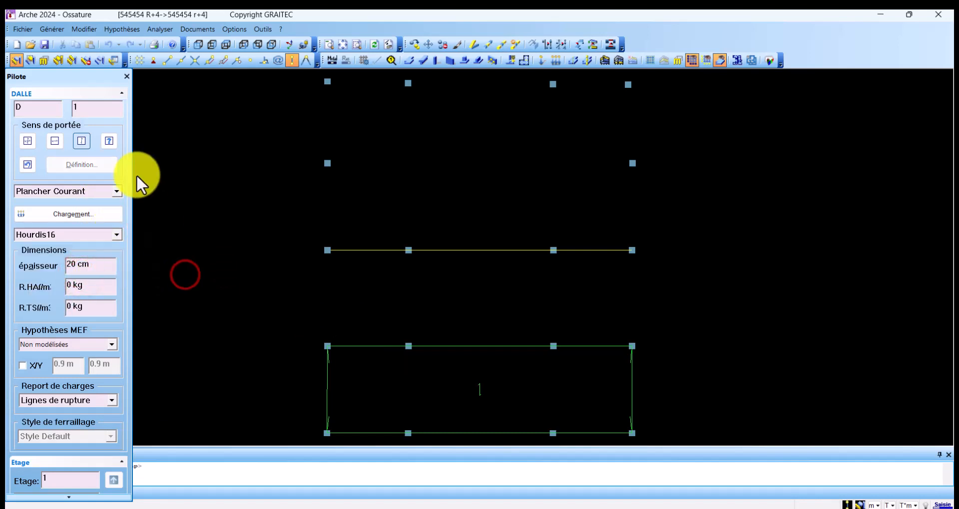
{"action": "left_click", "coordinate": [100, 61]}
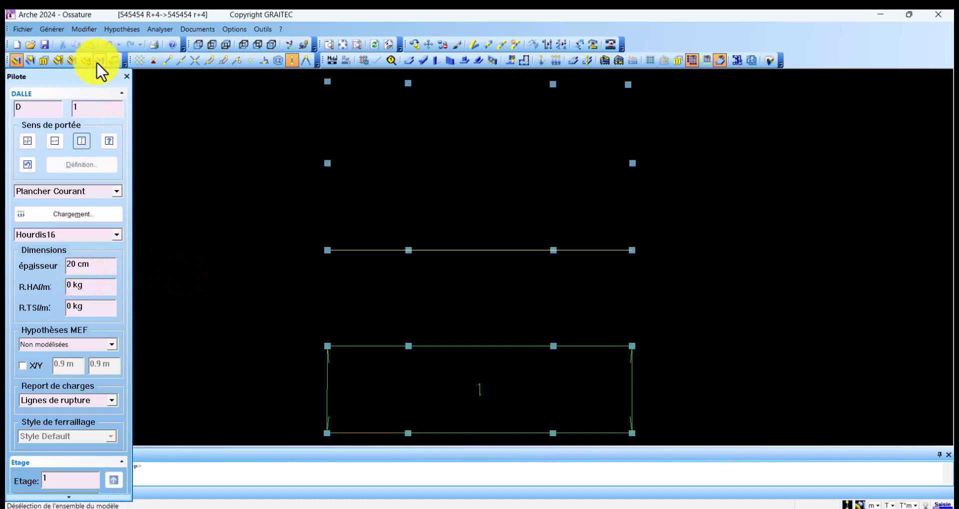
- Reopen the project's materials list, check the properties of B25, and close the list without changes
{"action": "left_click", "coordinate": [118, 31]}
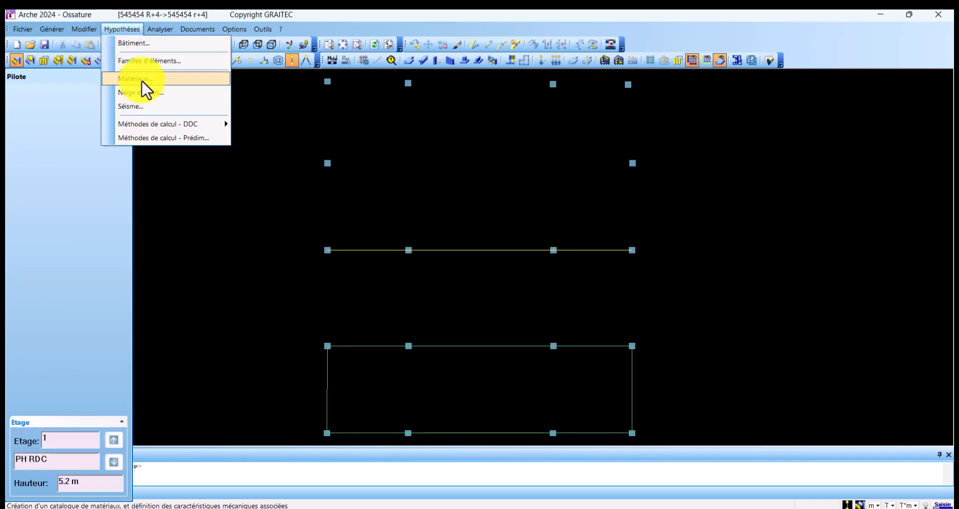
{"action": "left_click", "coordinate": [142, 81]}
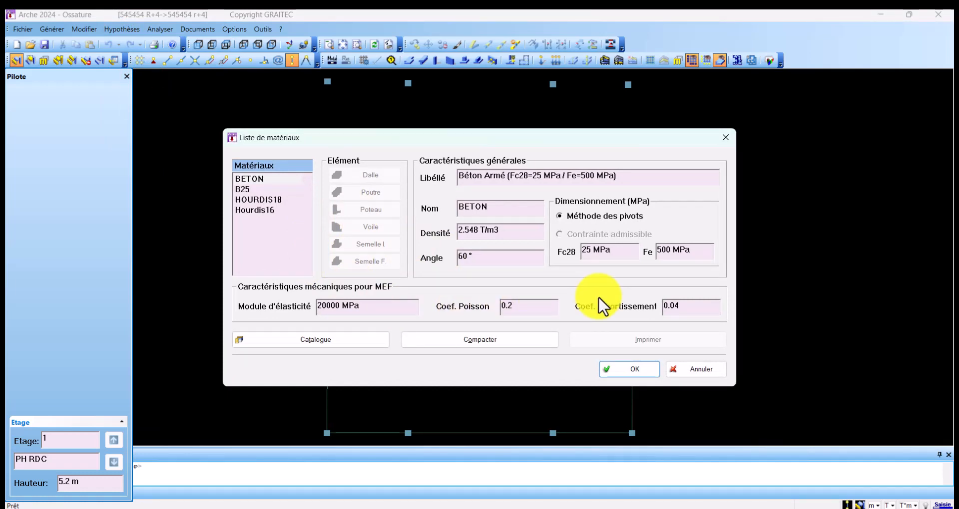
{"action": "left_click", "coordinate": [242, 190]}
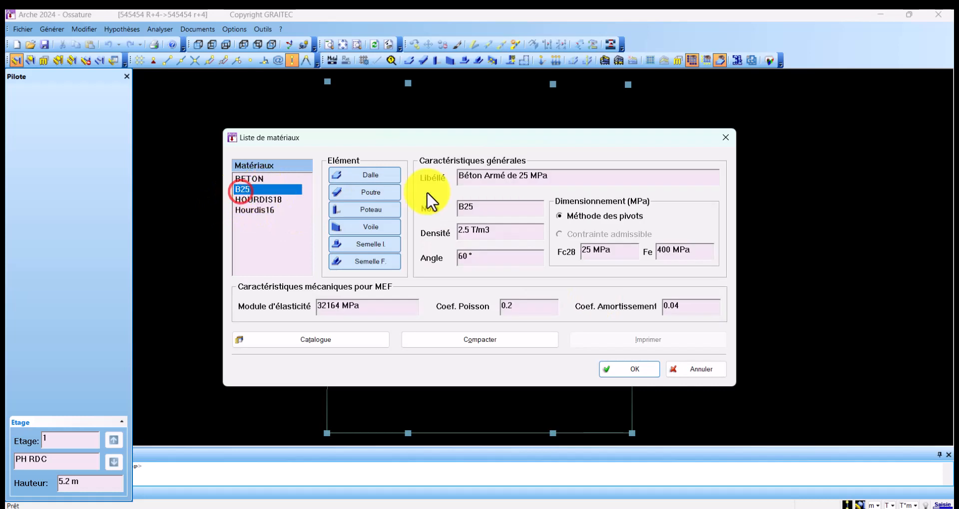
{"action": "left_click", "coordinate": [724, 138]}
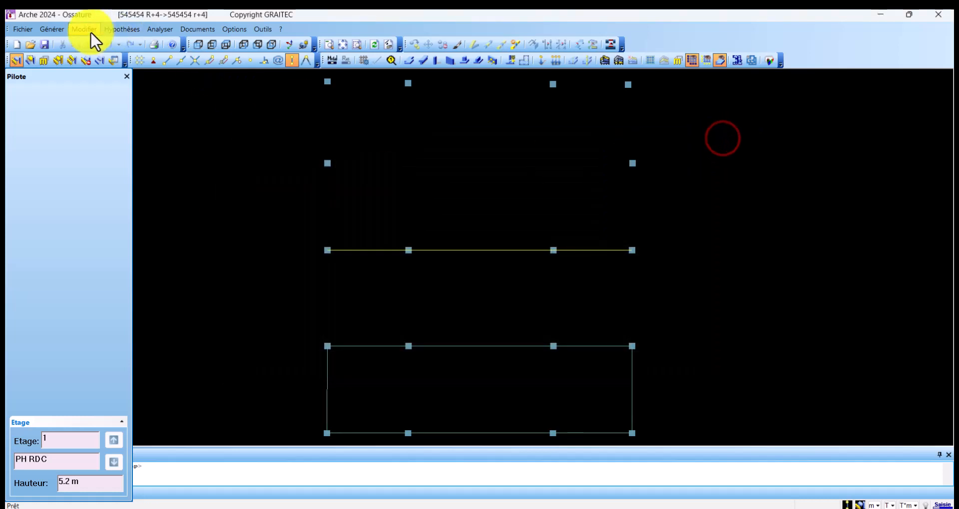
- Review the snow and wind load directions in the climatic generator hypotheses and close it without changes
{"action": "left_click", "coordinate": [127, 29]}
{"action": "left_click", "coordinate": [129, 28]}
{"action": "left_click", "coordinate": [130, 28]}
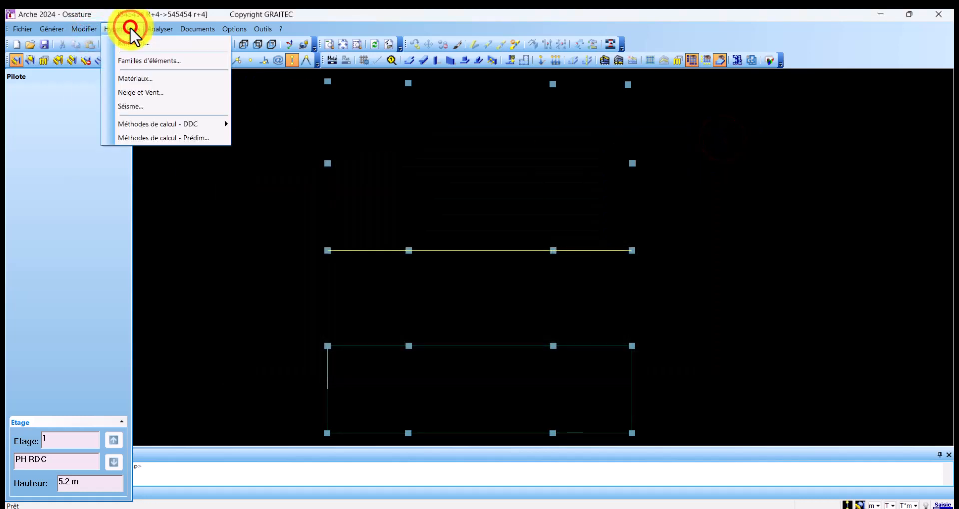
{"action": "left_click", "coordinate": [149, 92]}
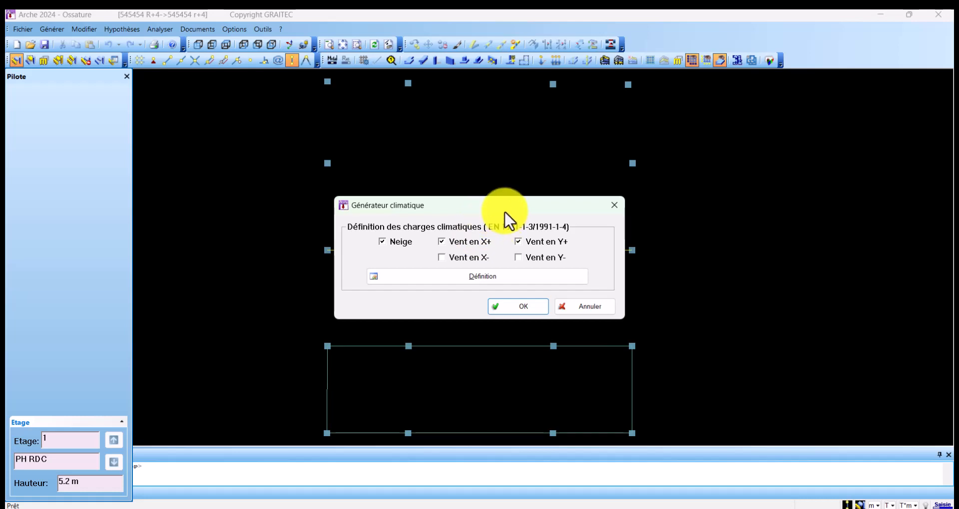
{"action": "left_click", "coordinate": [619, 202]}
- In the DDC calculation method choice, keep Méthode traditionnelle for vertical loads and validate Pas de vérification for snow, wind and seismic
{"action": "left_click", "coordinate": [121, 30]}
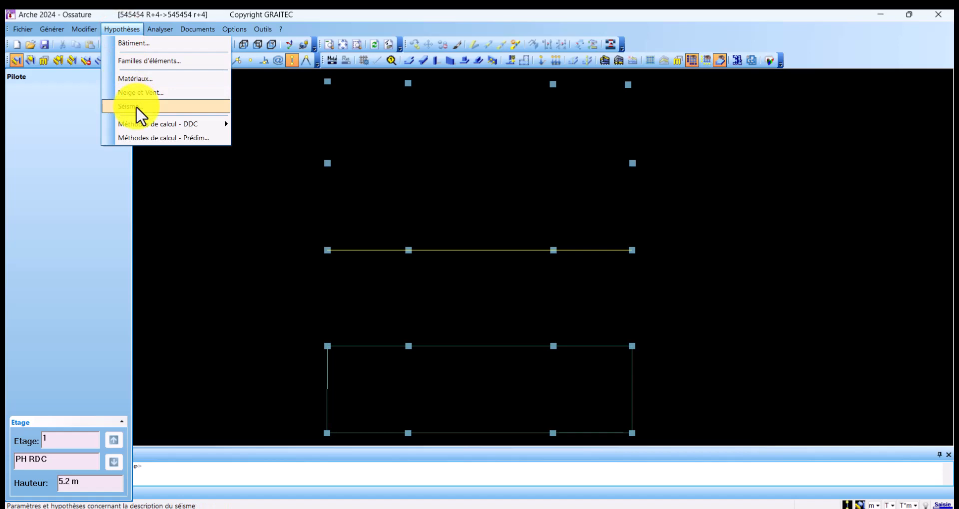
{"action": "mouse_move", "coordinate": [142, 125]}
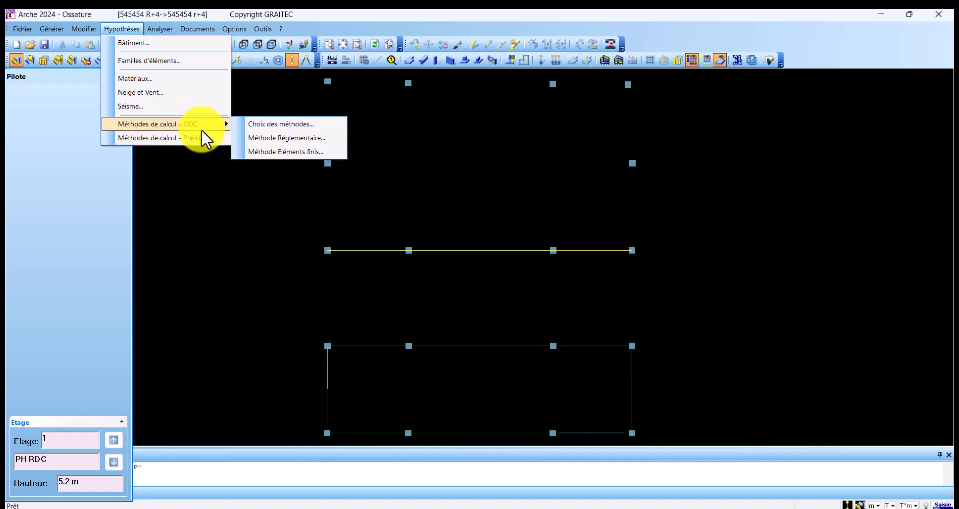
{"action": "left_click", "coordinate": [261, 127]}
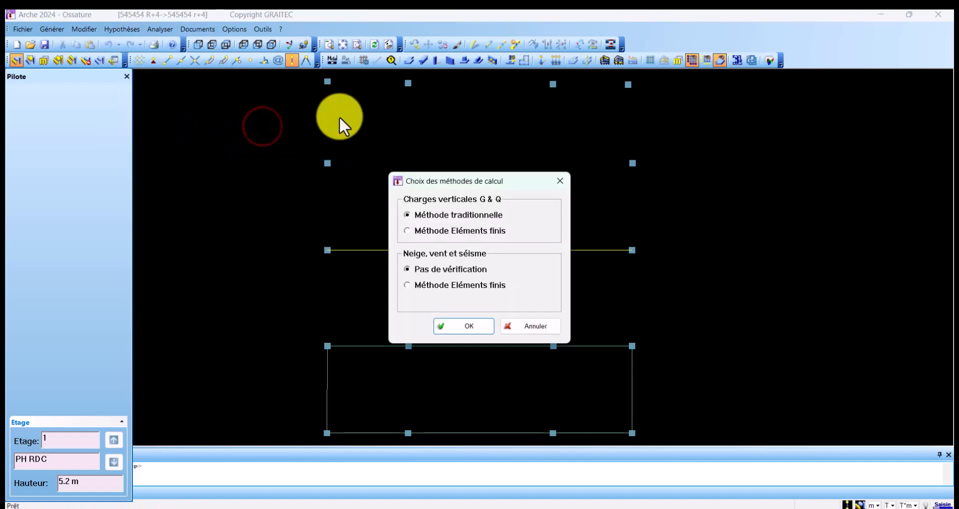
{"action": "left_click", "coordinate": [367, 88]}
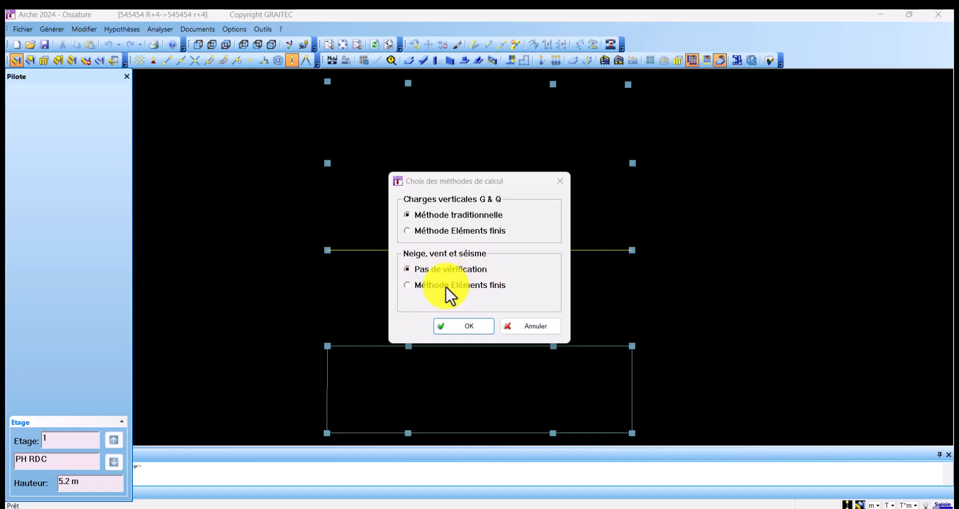
{"action": "left_click", "coordinate": [413, 288]}
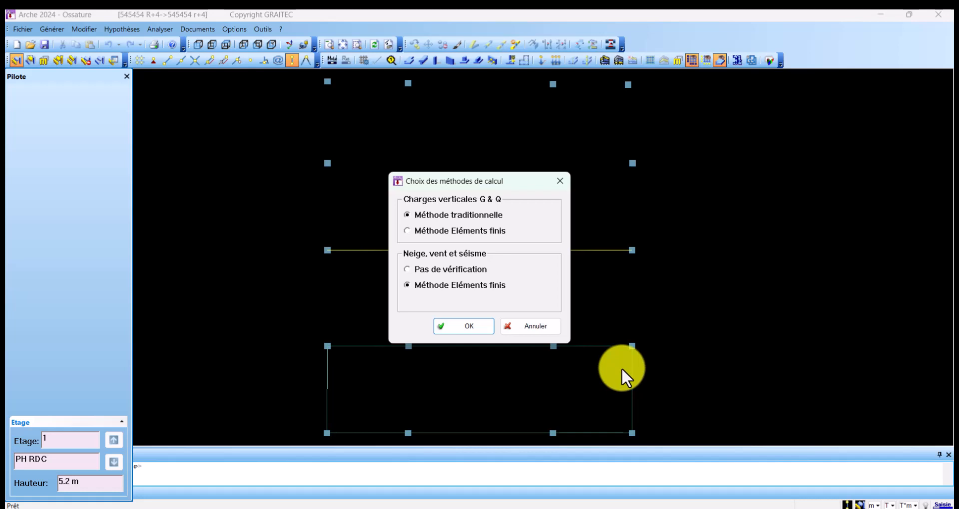
{"action": "left_click", "coordinate": [447, 270]}
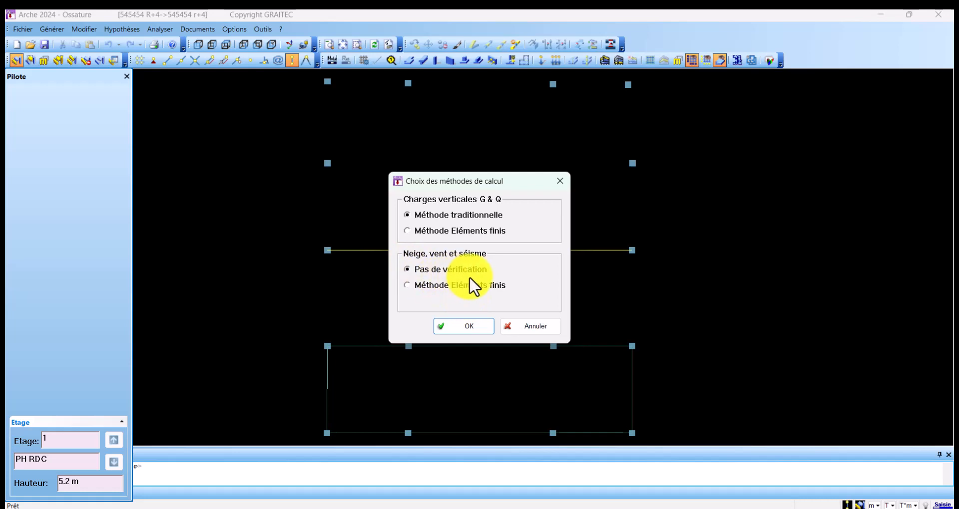
{"action": "left_click", "coordinate": [459, 323]}
- Examine the beam support reaction methods in the regulatory DDC settings and switch to Support Arche Ossature.pdf to read their explanation
{"action": "left_click", "coordinate": [122, 29]}
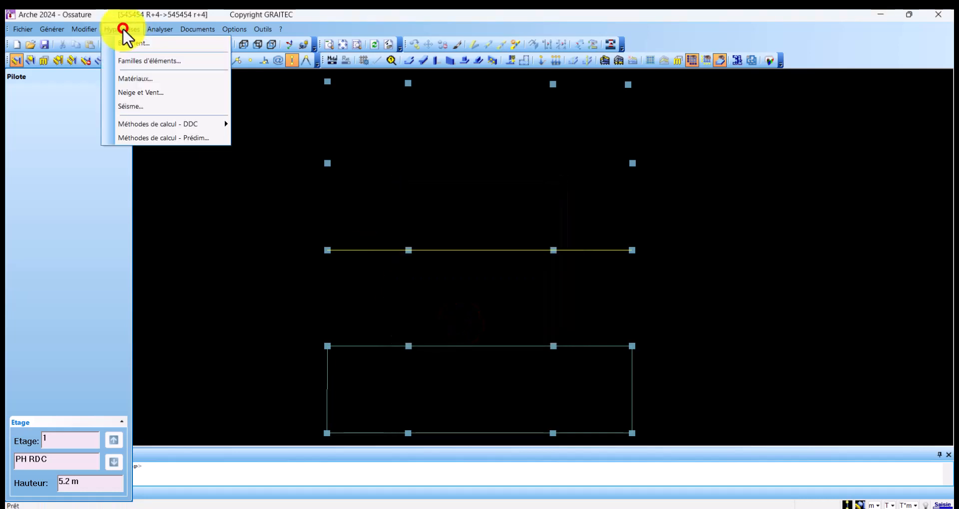
{"action": "mouse_move", "coordinate": [195, 125]}
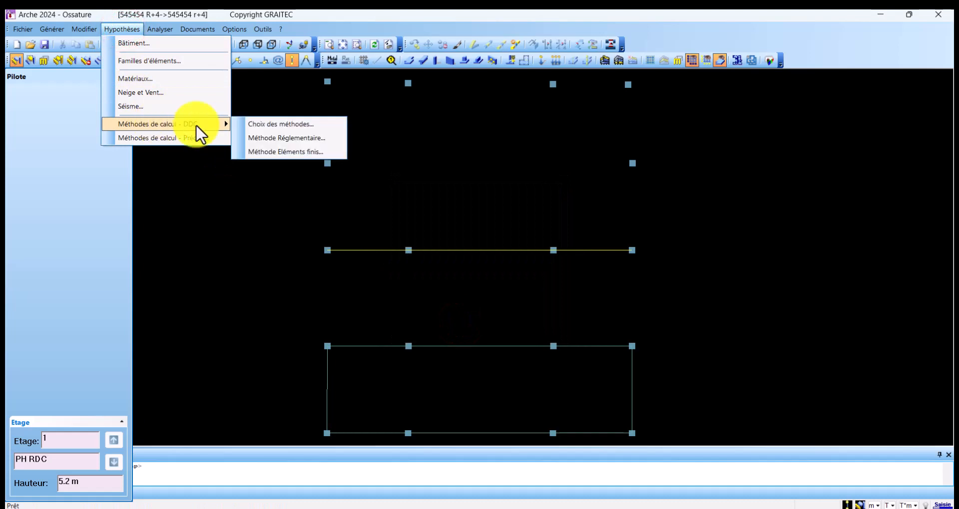
{"action": "left_click", "coordinate": [286, 140]}
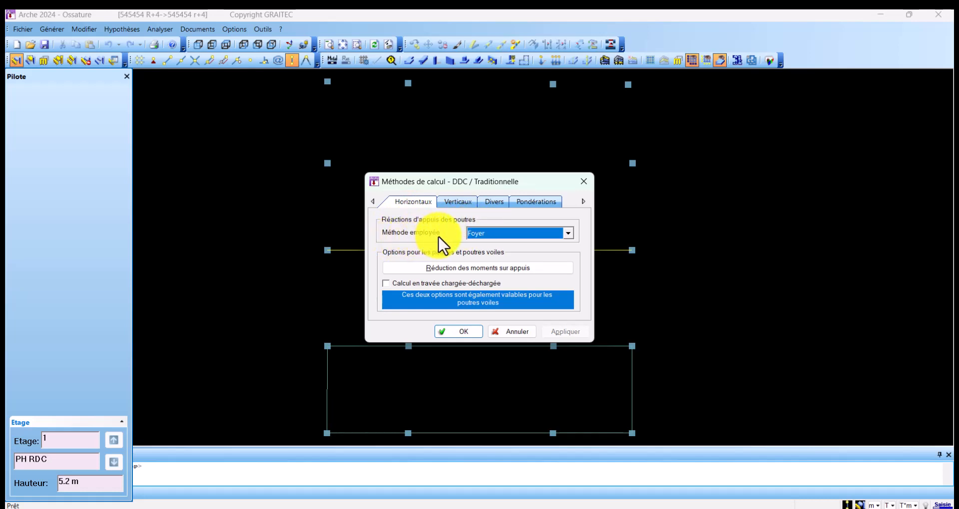
{"action": "left_click", "coordinate": [498, 233]}
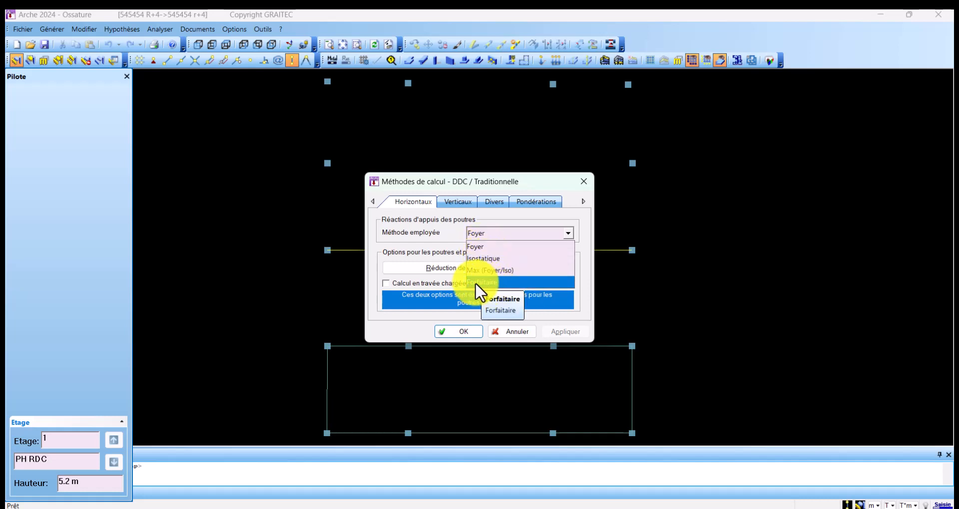
{"action": "mouse_move", "coordinate": [461, 505]}
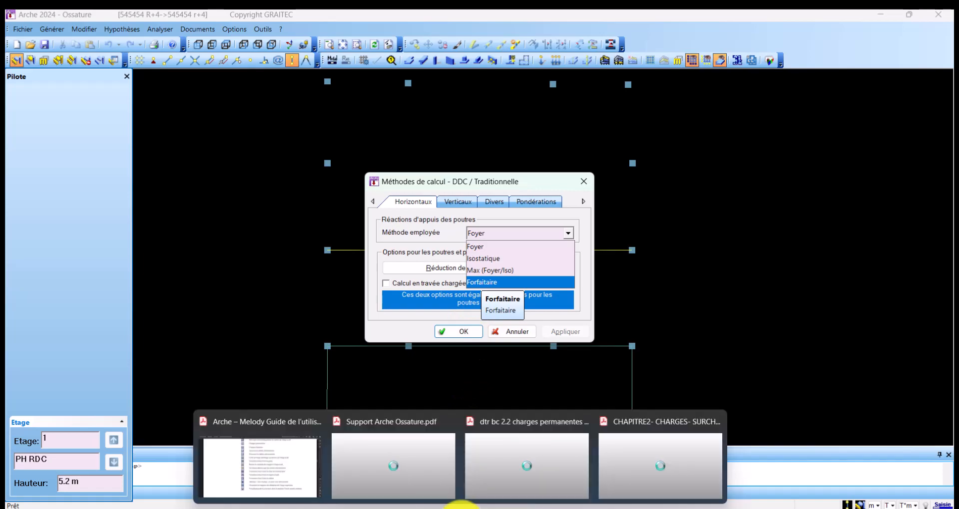
{"action": "left_click", "coordinate": [421, 479]}
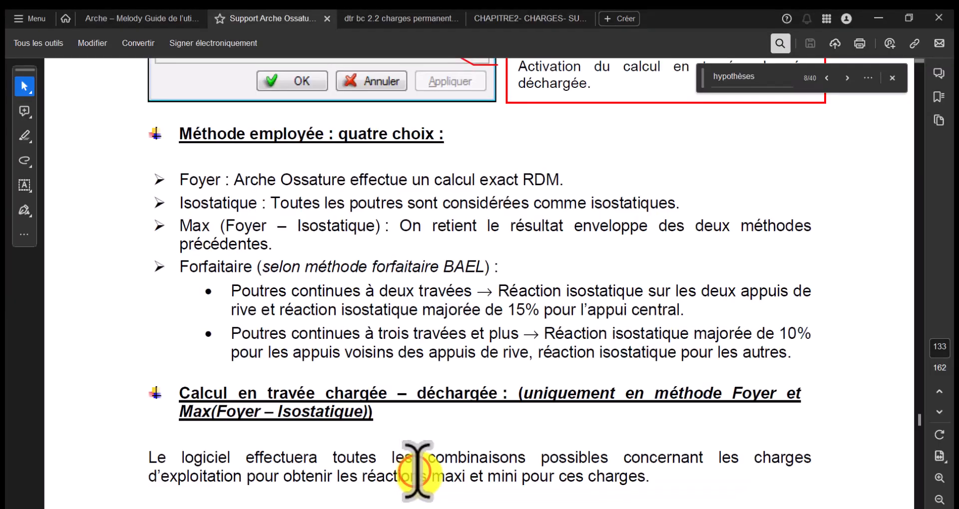
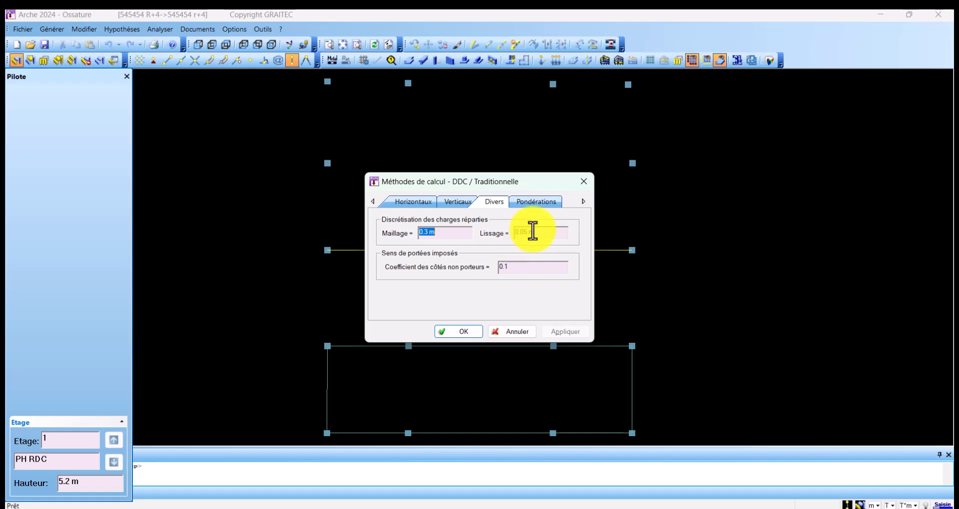
- Check the Maillage value for distributed loads, cancel the traditional DDC settings, and hide the outline drawn around the lower storey
{"action": "left_click", "coordinate": [438, 235]}
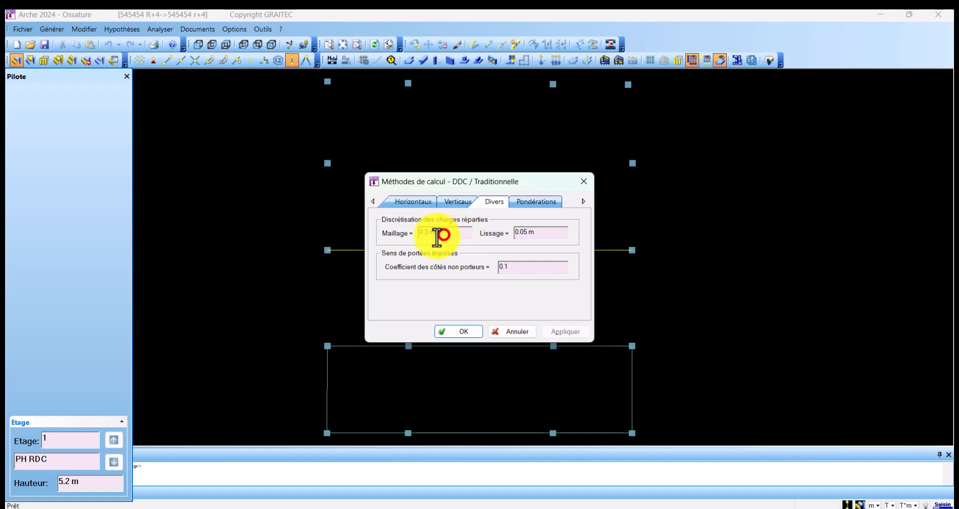
{"action": "left_click_drag", "start_coordinate": [426, 234], "coordinate": [448, 235]}
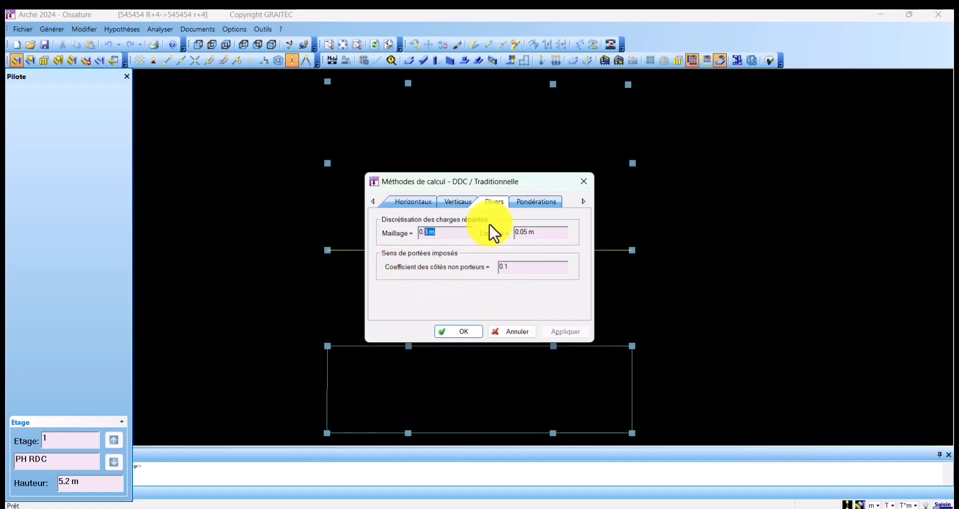
{"action": "left_click_drag", "start_coordinate": [452, 181], "coordinate": [765, 111]}
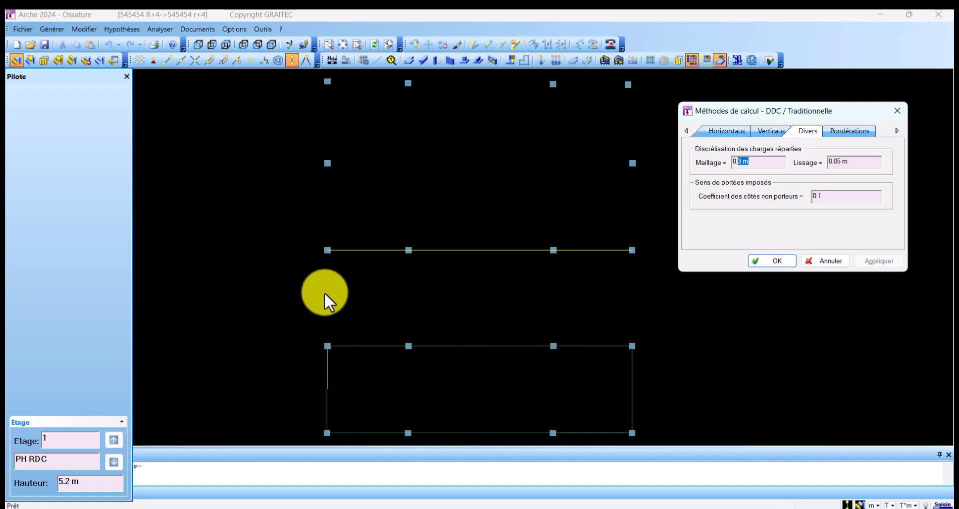
{"action": "left_click", "coordinate": [820, 262]}
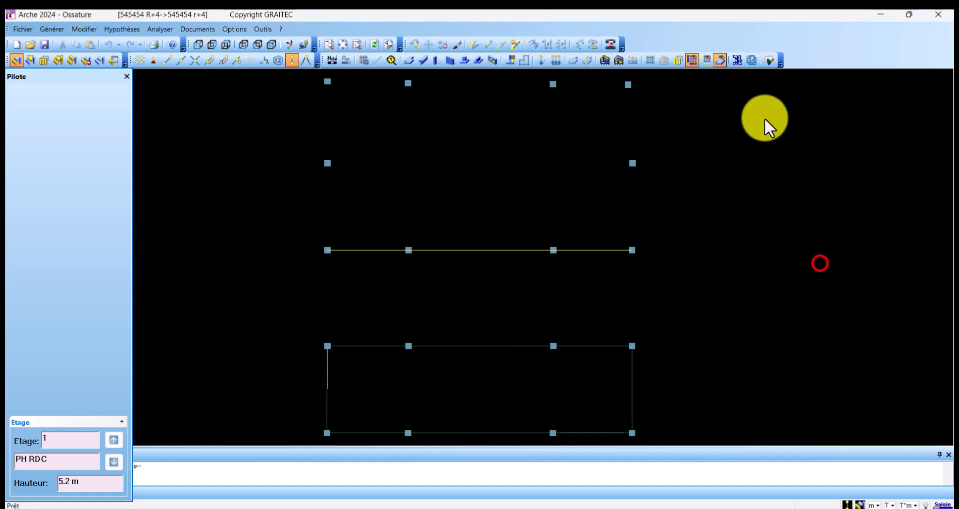
{"action": "left_click", "coordinate": [717, 60]}
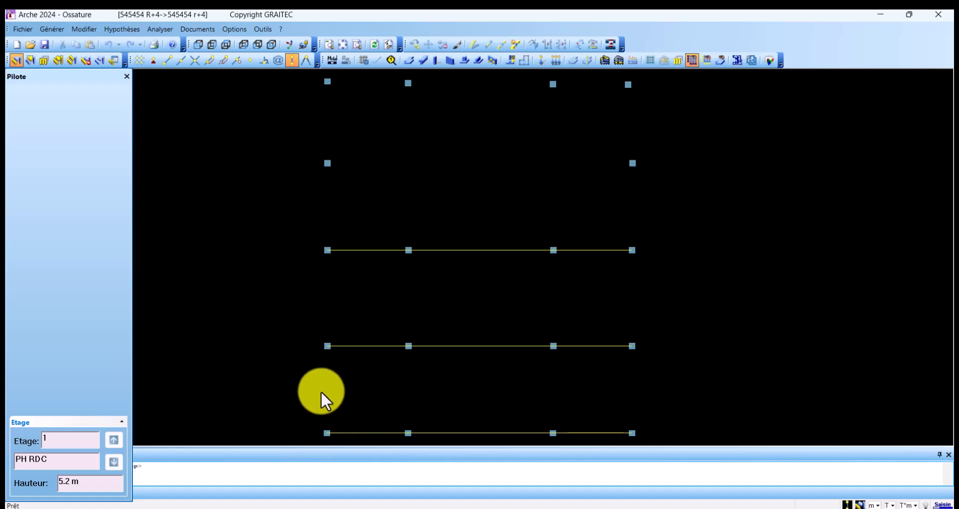
- Reopen the regulatory DDC method settings and set the coefficient of non-bearing sides (Coefficient des côtés non porteurs) to 0
{"action": "left_click", "coordinate": [122, 29]}
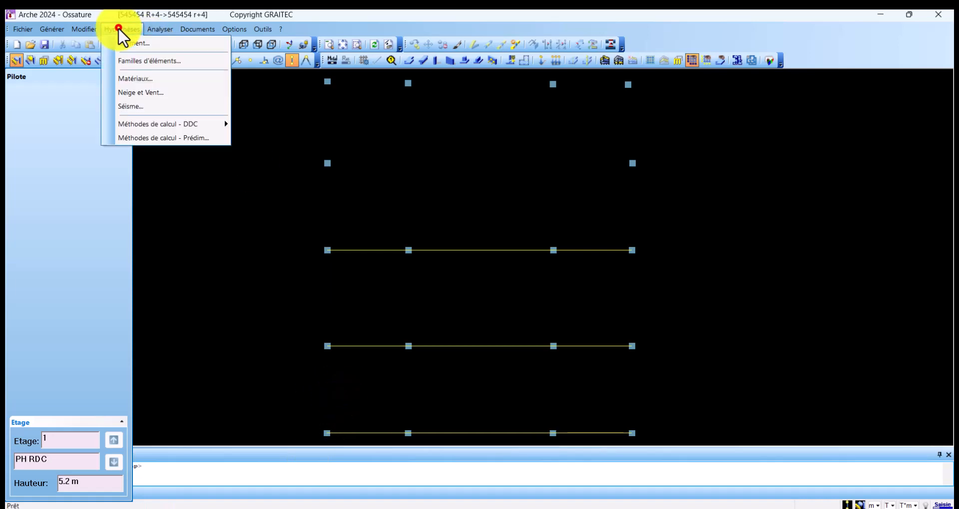
{"action": "mouse_move", "coordinate": [180, 125]}
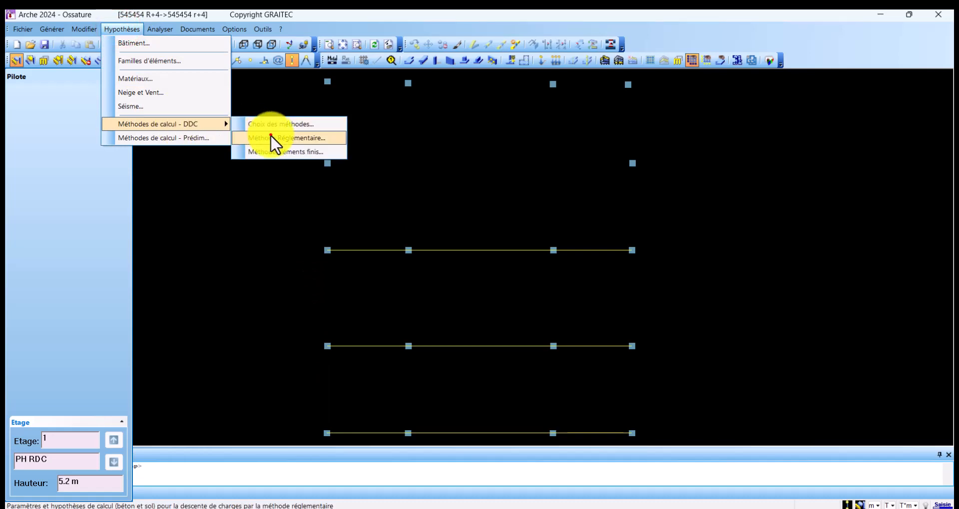
{"action": "left_click", "coordinate": [270, 135]}
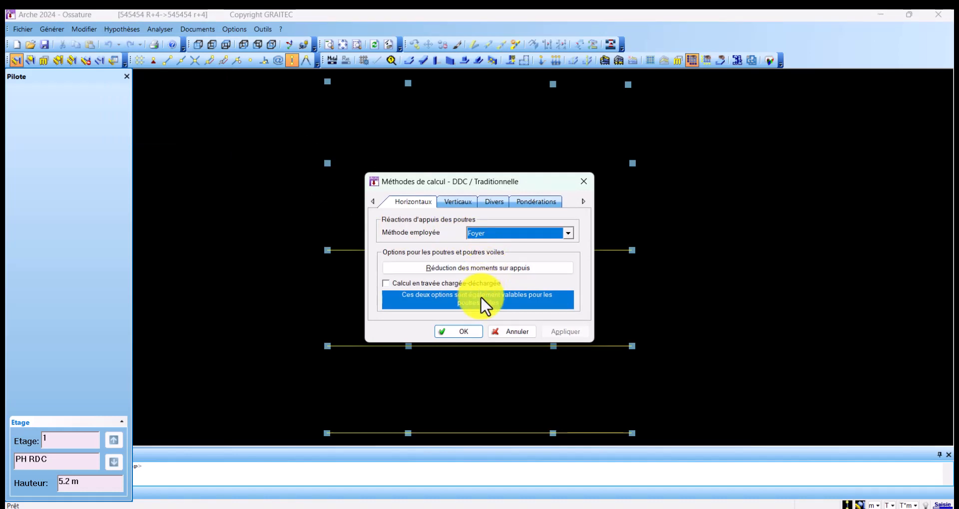
{"action": "left_click", "coordinate": [496, 203]}
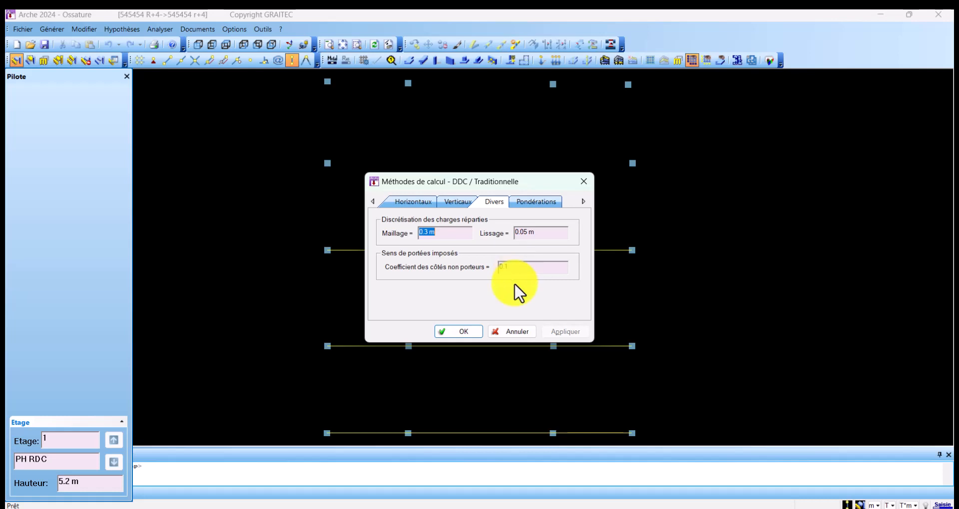
{"action": "left_click", "coordinate": [536, 508]}
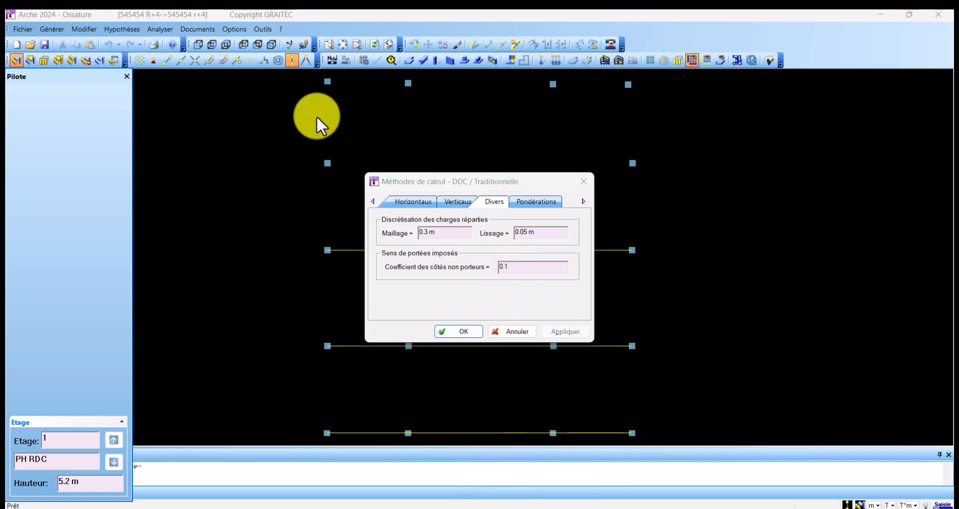
{"action": "left_click", "coordinate": [462, 96]}
{"action": "left_click", "coordinate": [373, 93]}
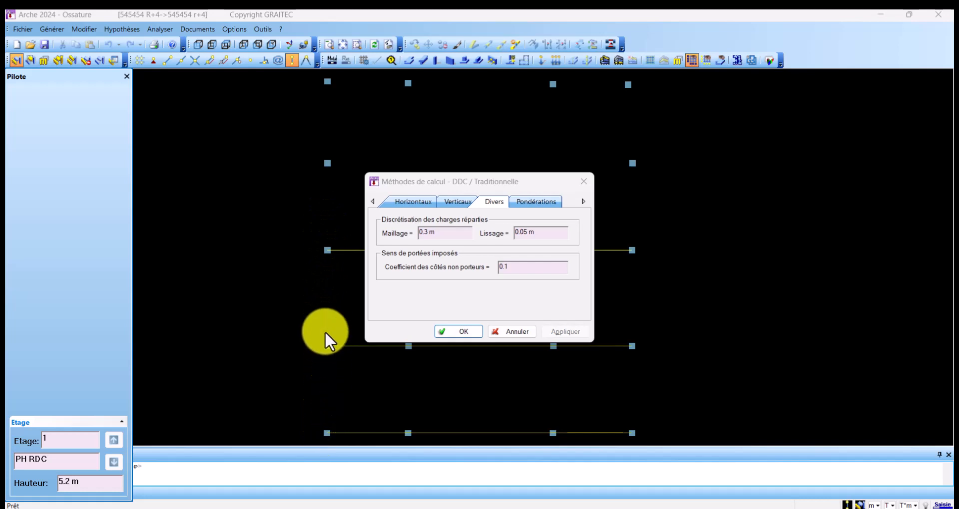
{"action": "double_click", "coordinate": [516, 265]}
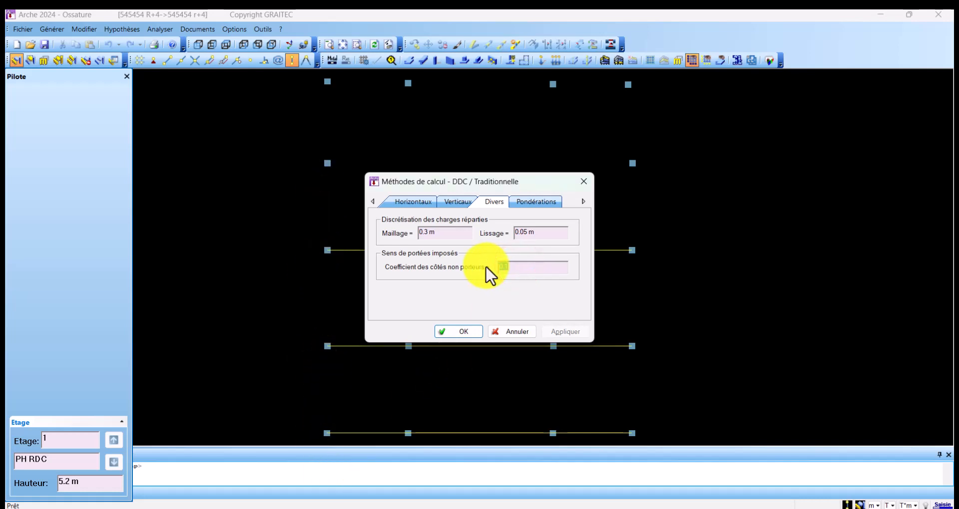
{"action": "type", "text": "0"}
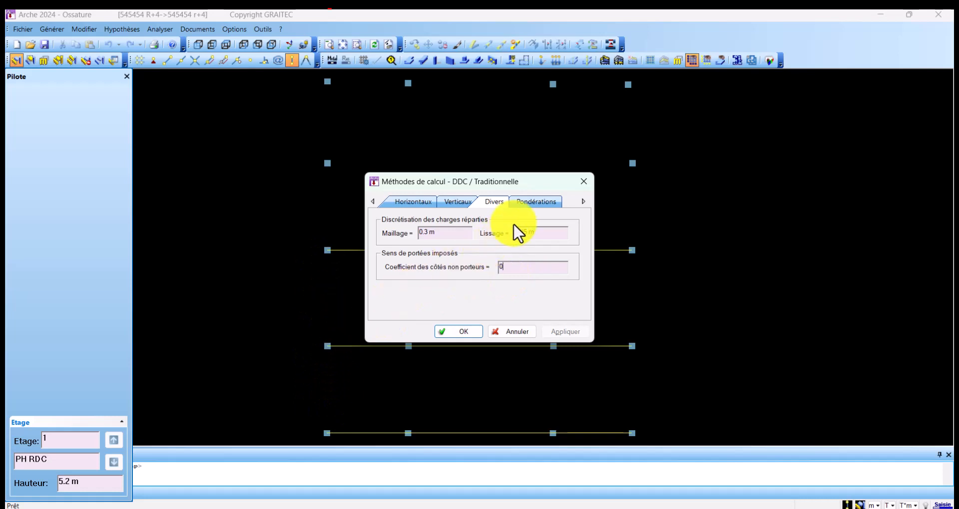
- Review the ELU and ELS weighting coefficients, save the model when asked, and validate the traditional DDC settings
{"action": "left_click", "coordinate": [538, 204]}
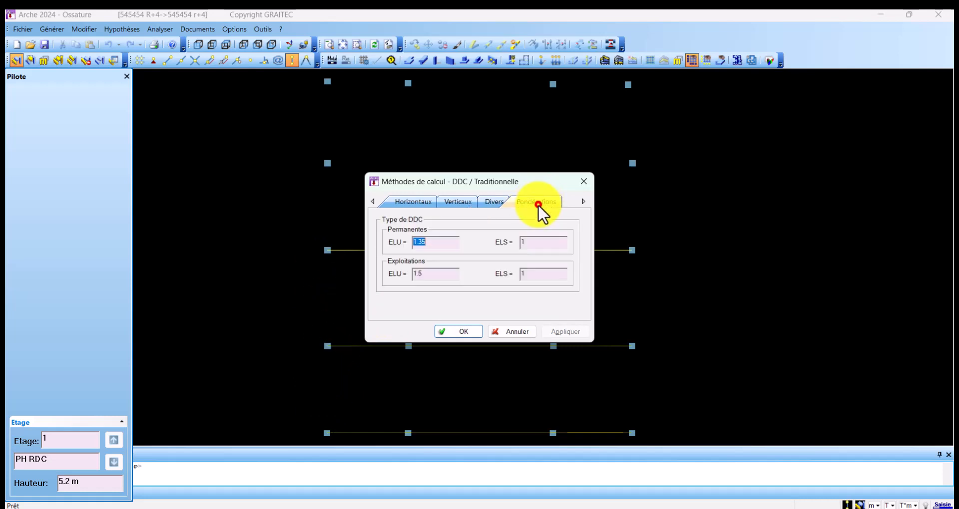
{"action": "left_click", "coordinate": [434, 241]}
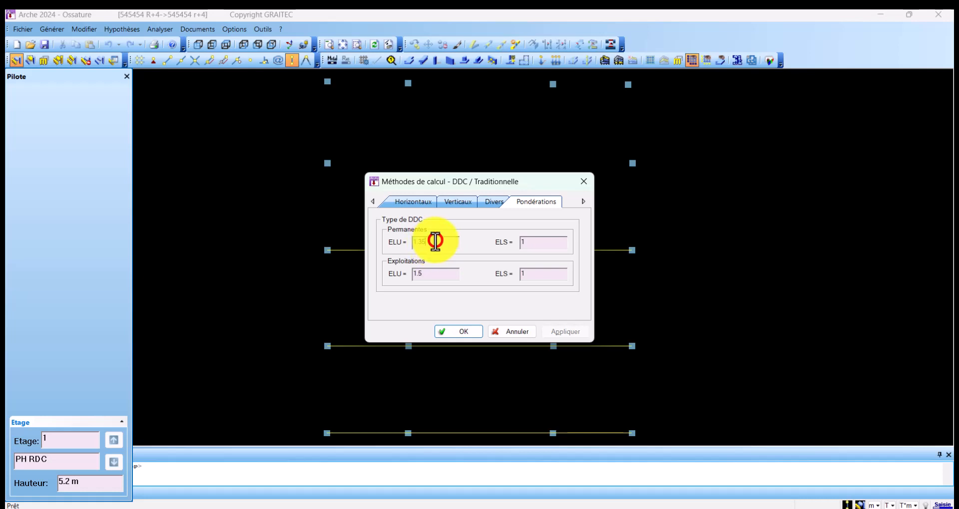
{"action": "left_click", "coordinate": [462, 333]}
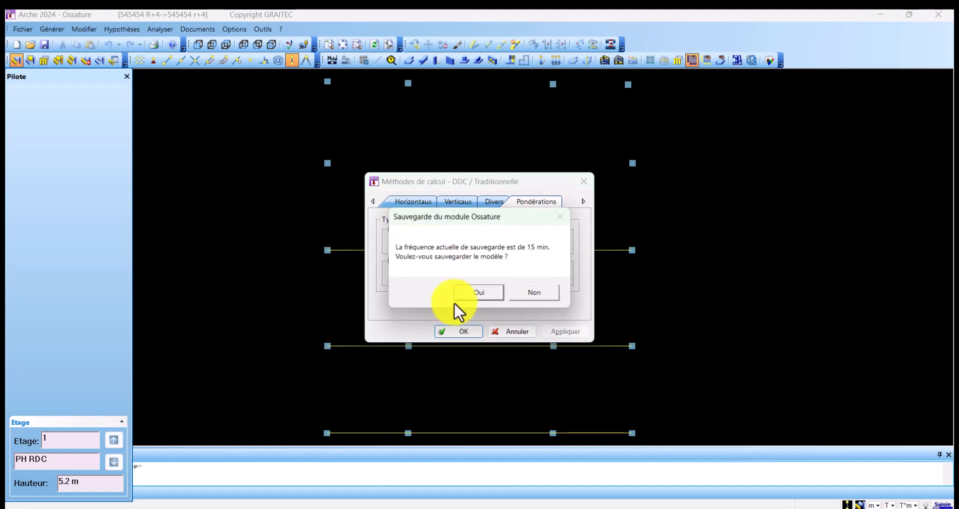
{"action": "left_click", "coordinate": [482, 293]}
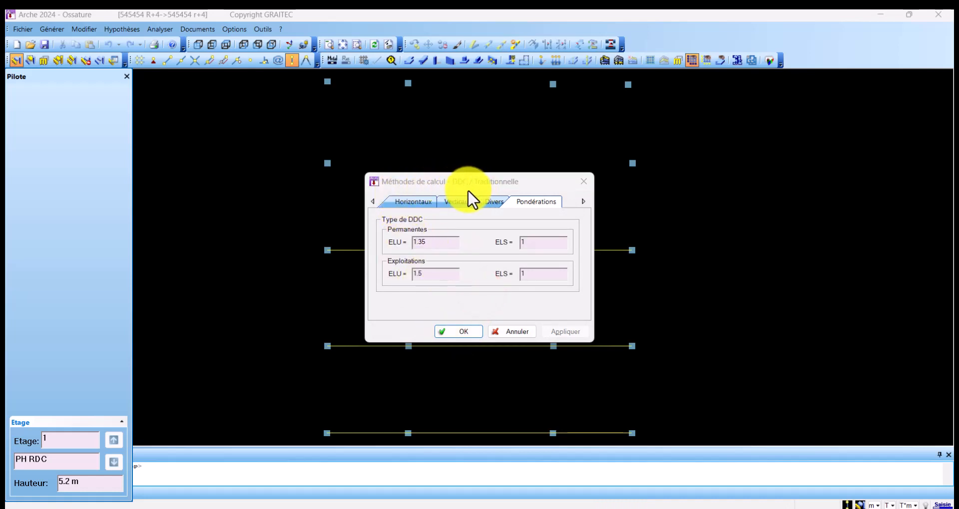
{"action": "left_click", "coordinate": [462, 331]}
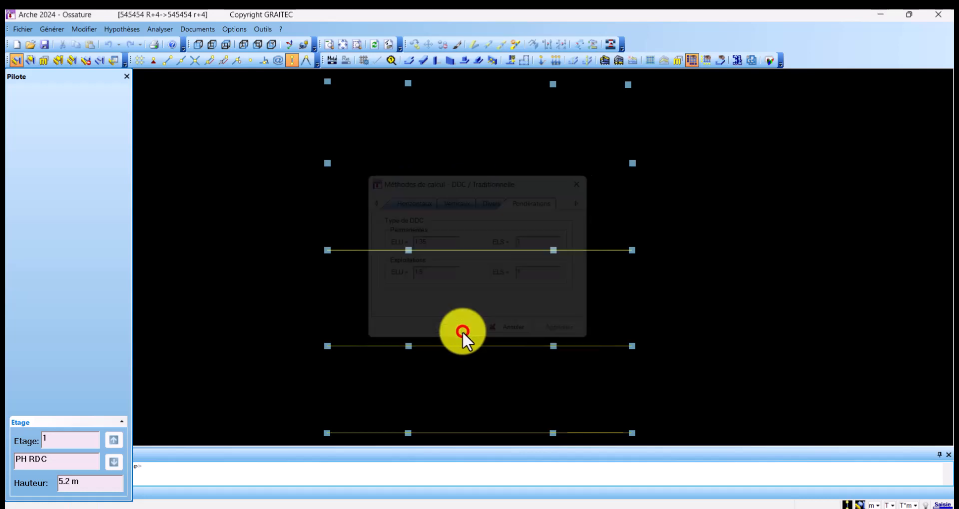
- Examine the modelling and load transfer options for Plancher courant in the finite element DDC settings without changing them
{"action": "left_click", "coordinate": [116, 30]}
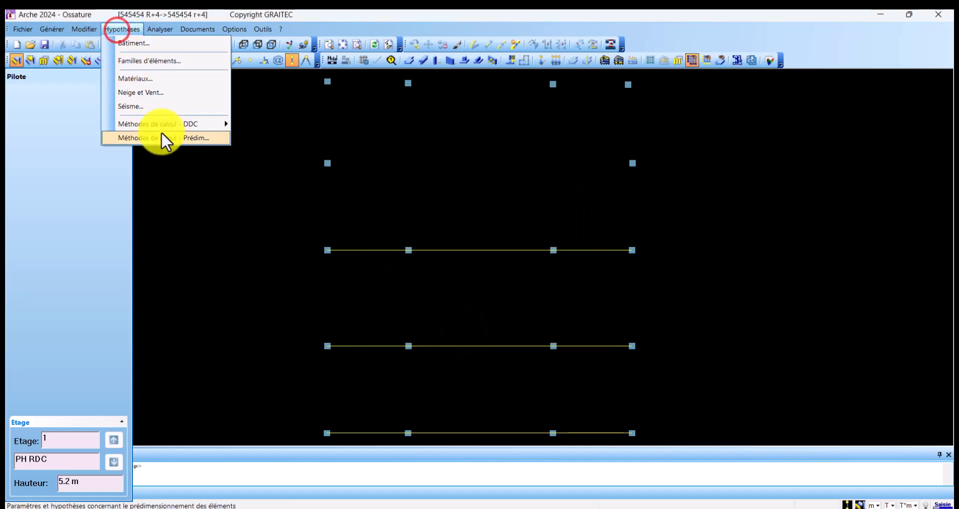
{"action": "mouse_move", "coordinate": [194, 126]}
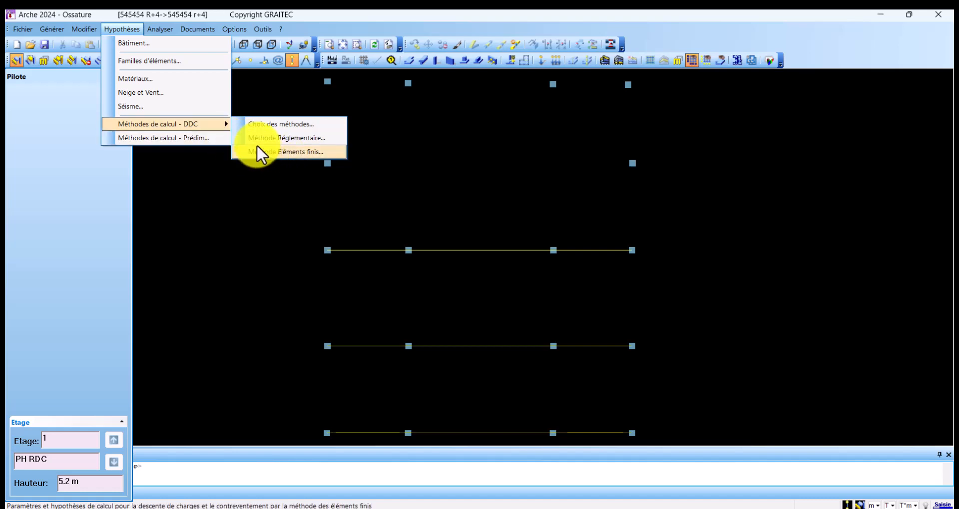
{"action": "left_click", "coordinate": [271, 153]}
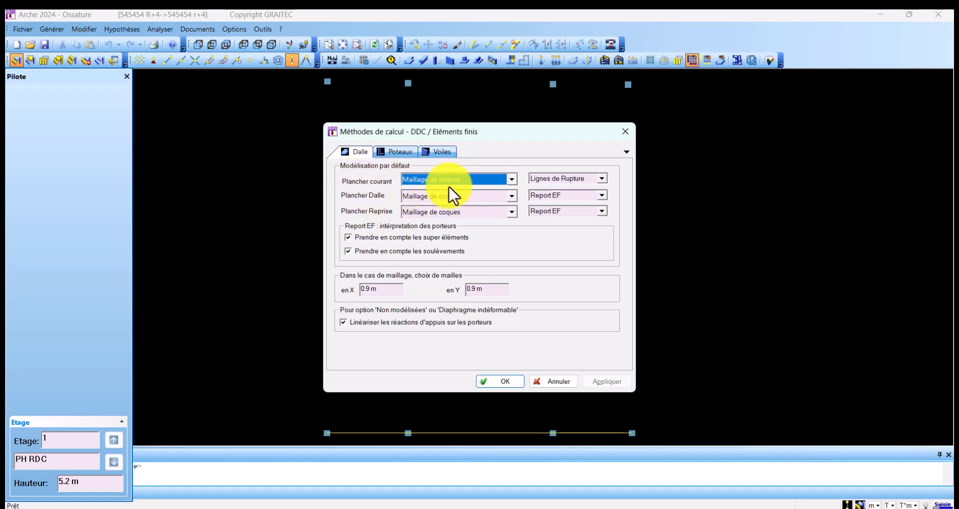
{"action": "left_click", "coordinate": [509, 181]}
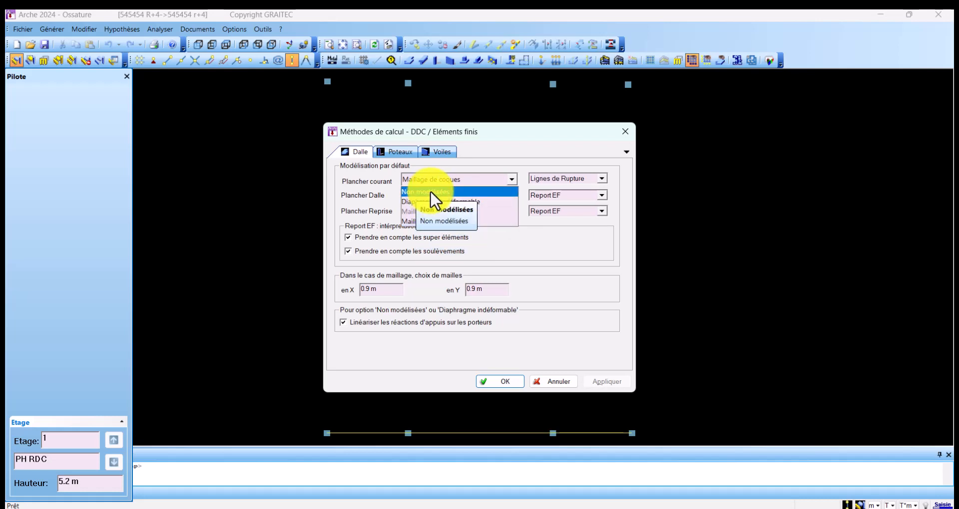
{"action": "left_click", "coordinate": [494, 156]}
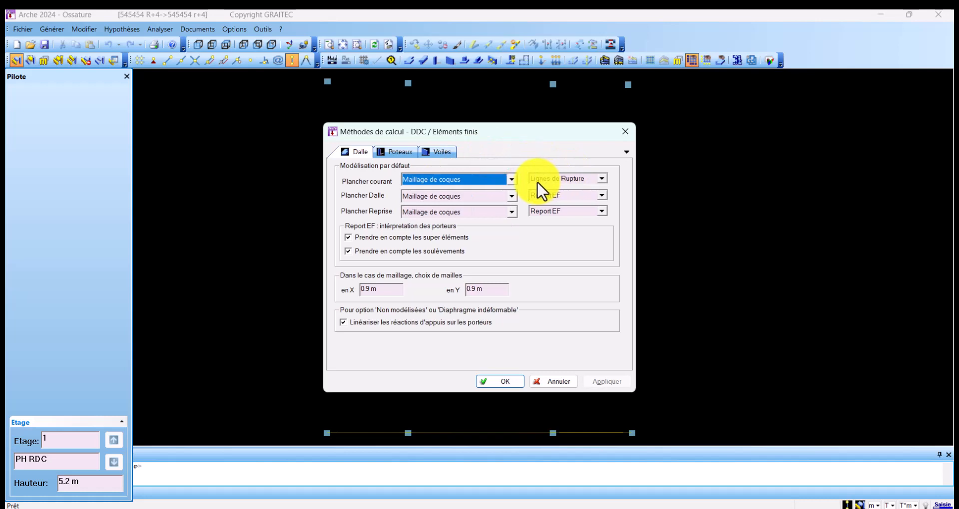
{"action": "left_click", "coordinate": [600, 178]}
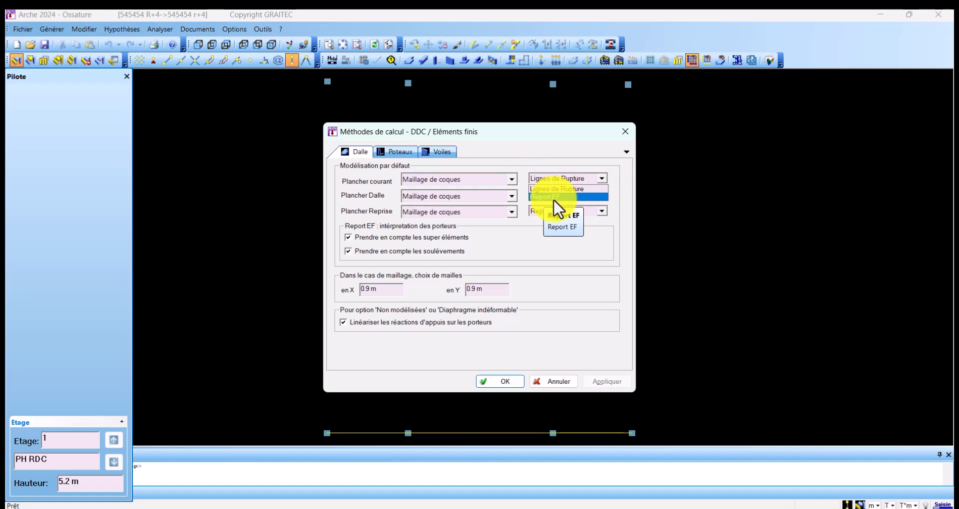
{"action": "left_click", "coordinate": [554, 157]}
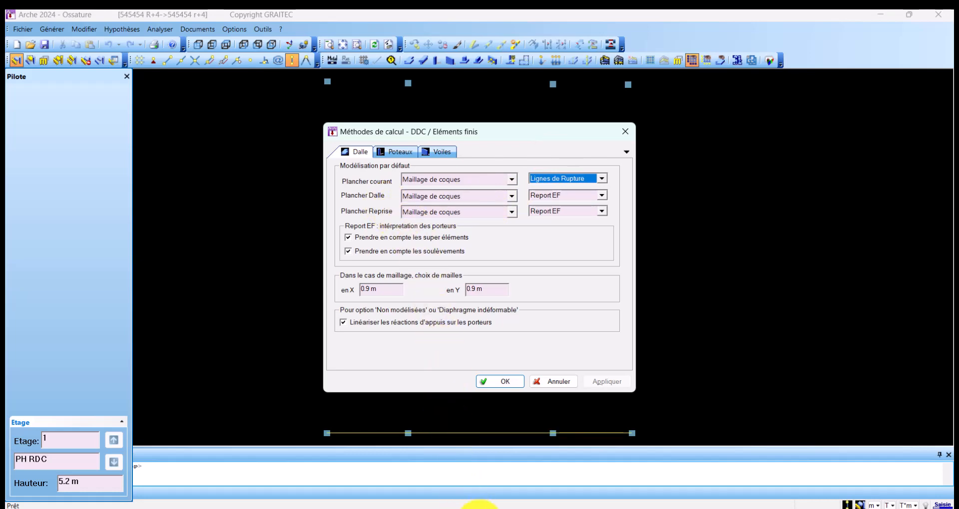
- Switch to Support Arche Ossature.pdf, read the finite element method section on floor modelling, and return to Arche Ossature
{"action": "mouse_move", "coordinate": [460, 508]}
{"action": "left_click", "coordinate": [425, 483]}
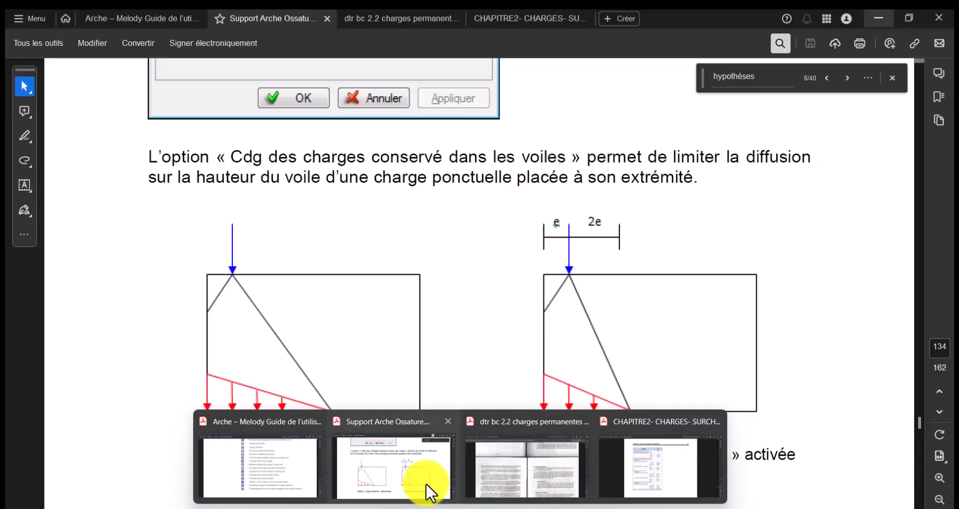
{"action": "scroll", "coordinate": [505, 385], "scroll_direction": "down", "scroll_amount": 10}
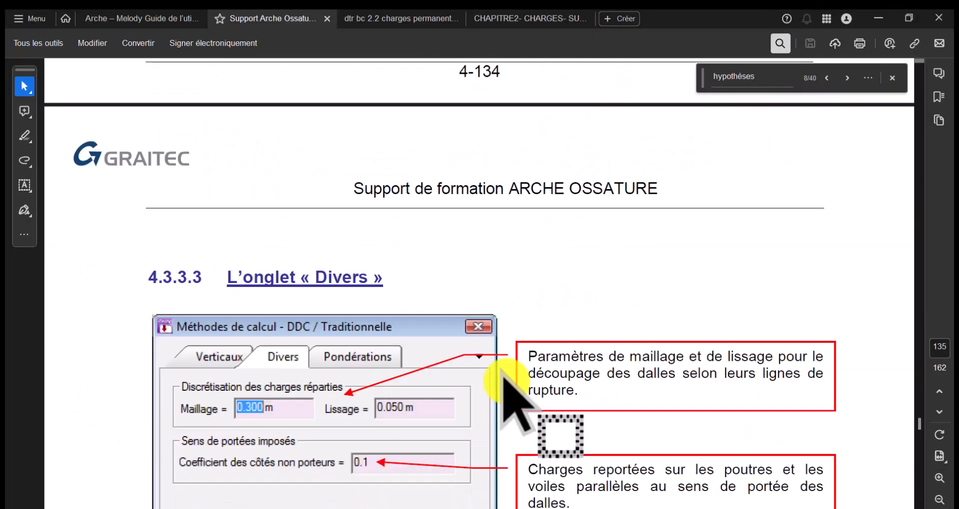
{"action": "scroll", "coordinate": [506, 394], "scroll_direction": "down", "scroll_amount": 1}
{"action": "scroll", "coordinate": [504, 379], "scroll_direction": "down", "scroll_amount": 20}
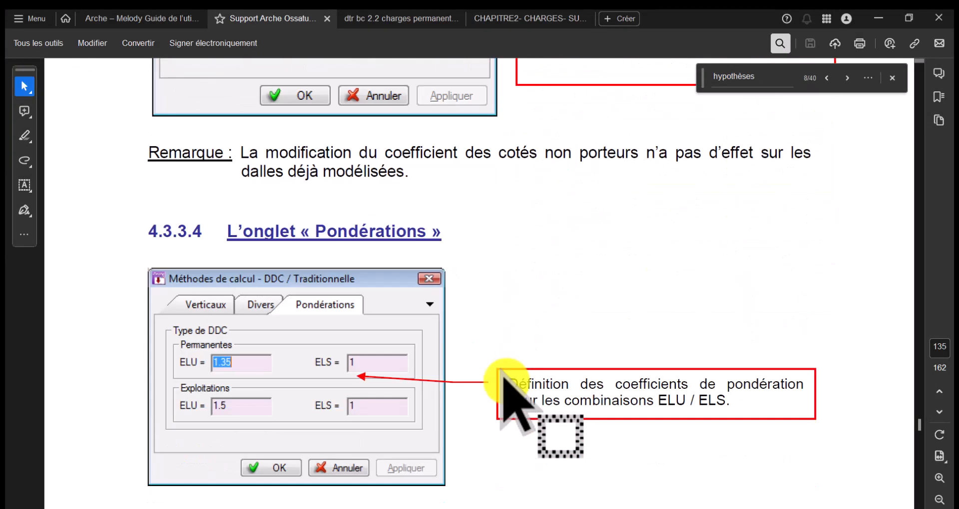
{"action": "scroll", "coordinate": [502, 382], "scroll_direction": "down", "scroll_amount": 10}
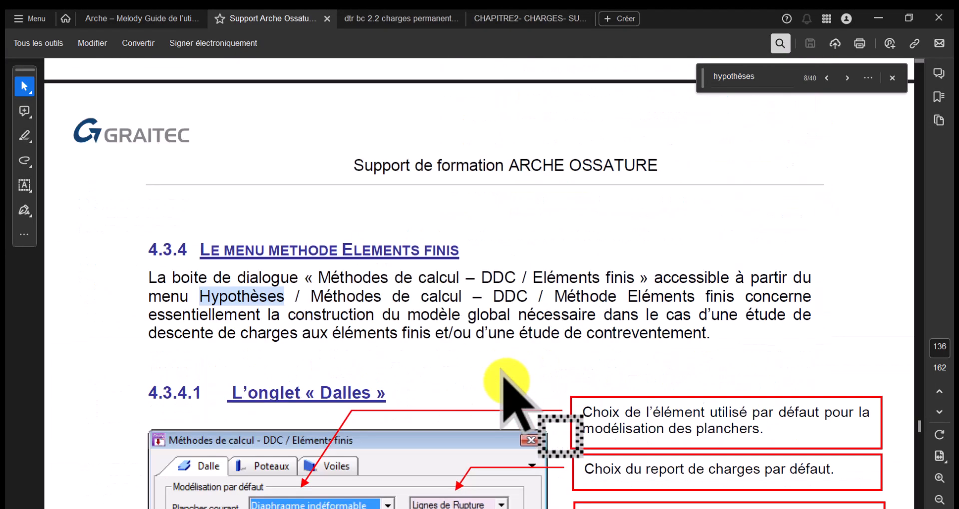
{"action": "scroll", "coordinate": [505, 380], "scroll_direction": "down", "scroll_amount": 10}
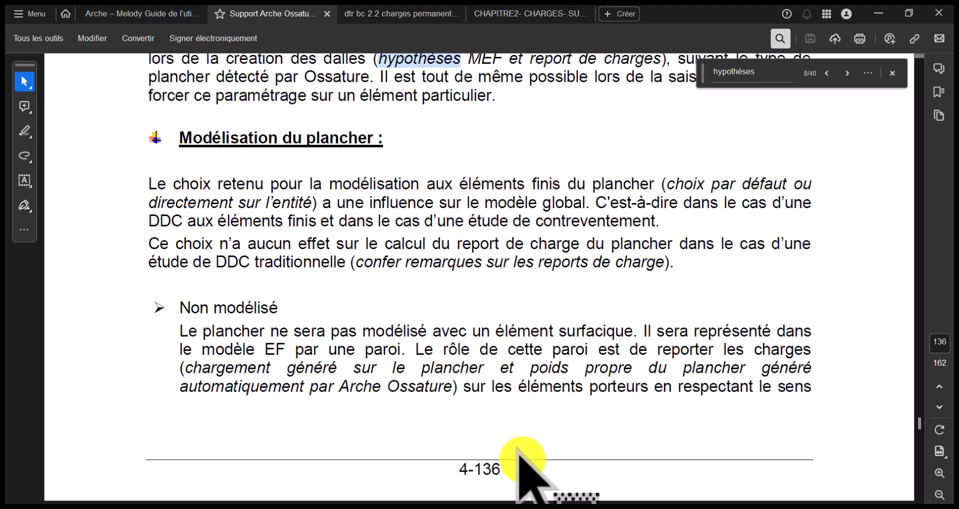
{"action": "left_click", "coordinate": [495, 505]}
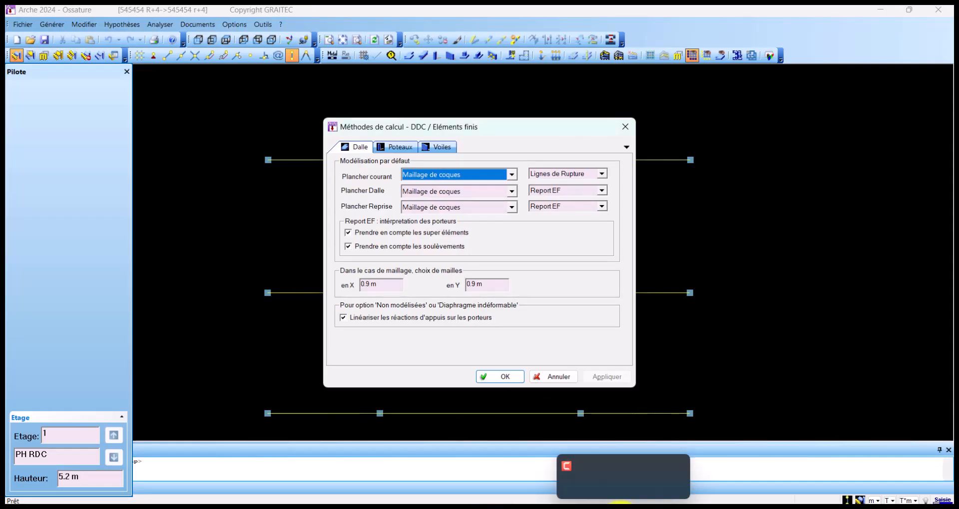
{"action": "left_click", "coordinate": [617, 505]}
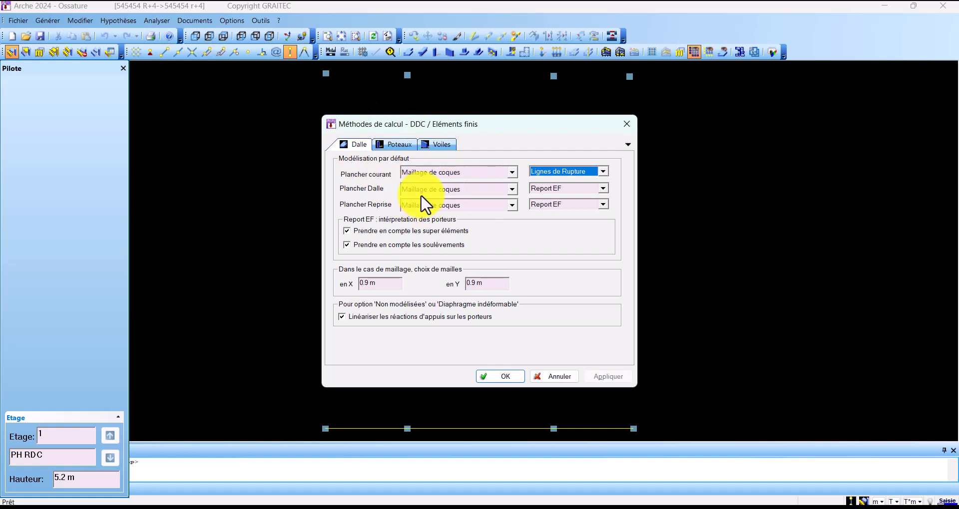
- Close the finite element DDC settings without changes and open the choice of DDC calculation methods
{"action": "left_click", "coordinate": [624, 124]}
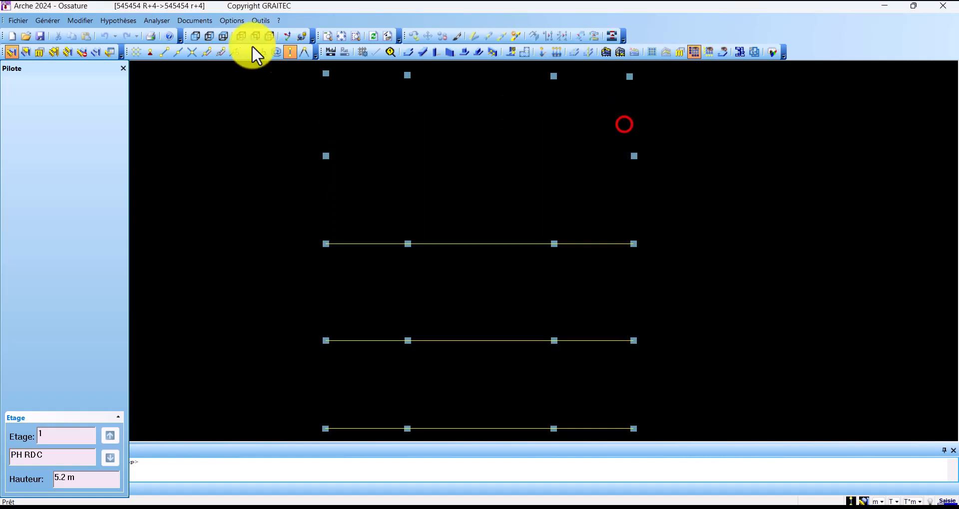
{"action": "left_click", "coordinate": [131, 21]}
{"action": "mouse_move", "coordinate": [147, 117]}
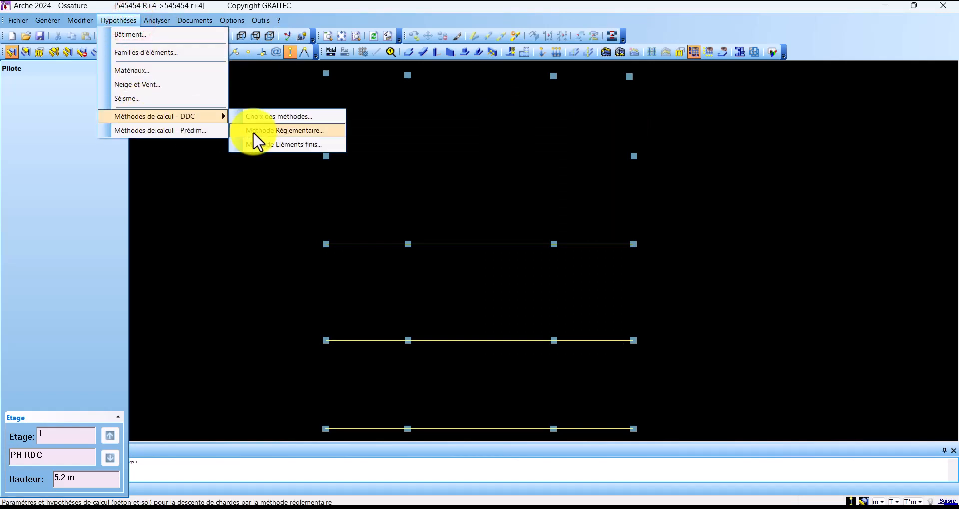
{"action": "left_click", "coordinate": [278, 120]}
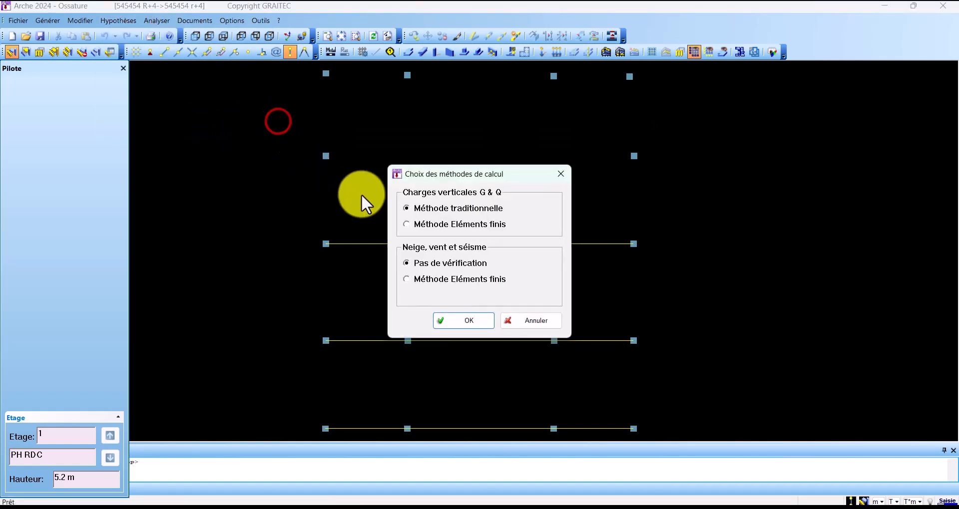
- Review the calculation method choices for vertical loads and for snow, wind and seismic, then validate Méthode traditionnelle and Pas de vérification
{"action": "left_click", "coordinate": [434, 226]}
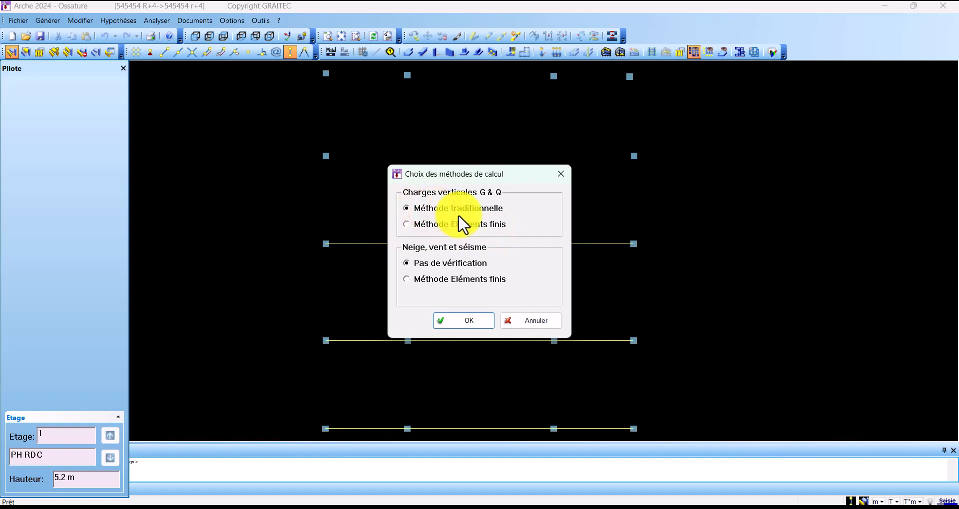
{"action": "left_click", "coordinate": [412, 278]}
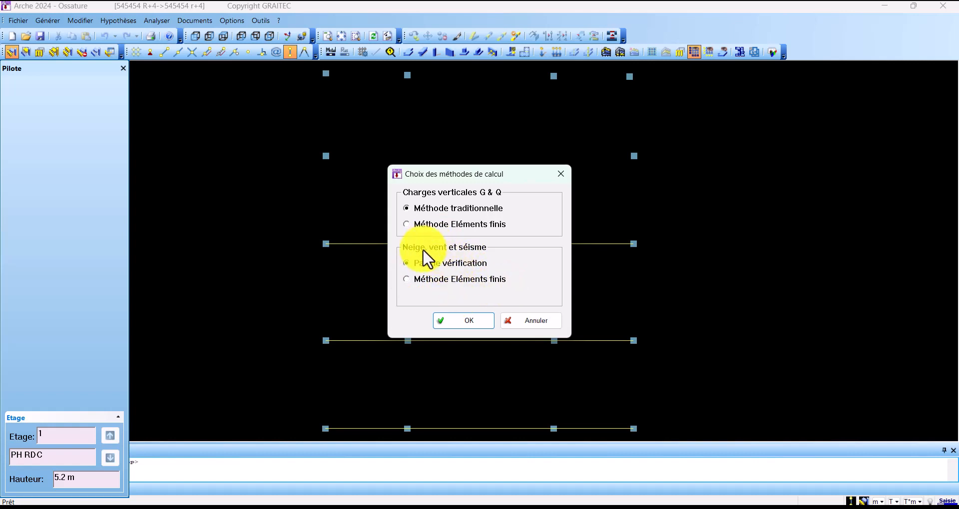
{"action": "left_click", "coordinate": [479, 322]}
- Open the finite element DDC settings and examine the modelling options for Plancher courant
{"action": "left_click", "coordinate": [102, 25]}
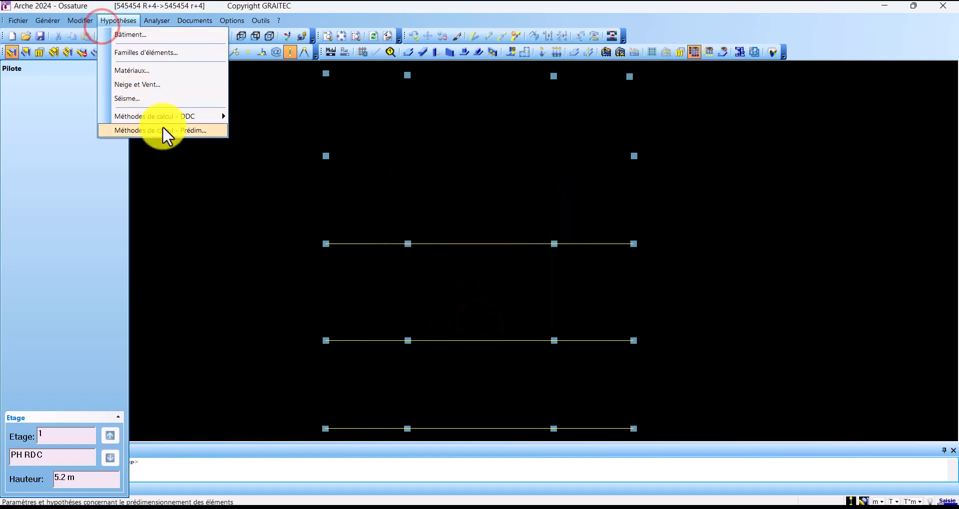
{"action": "mouse_move", "coordinate": [166, 119]}
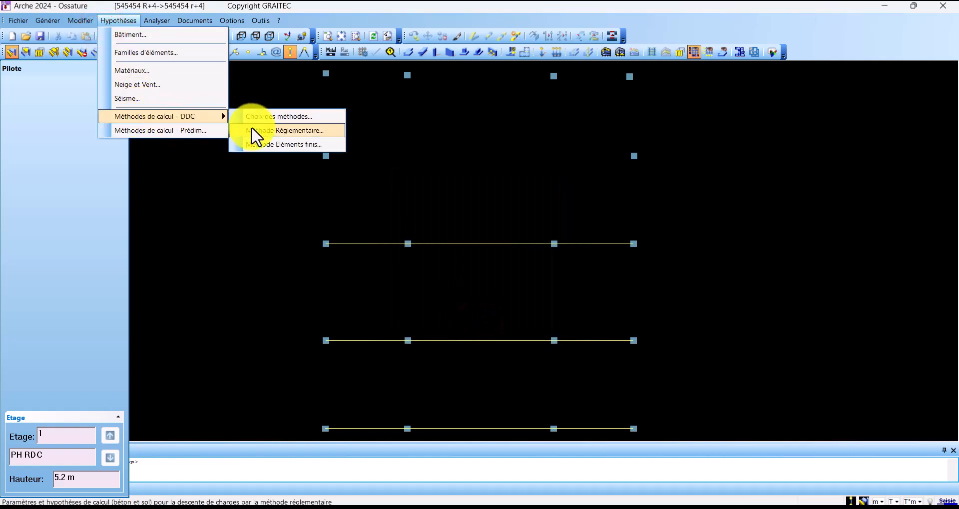
{"action": "left_click", "coordinate": [276, 144]}
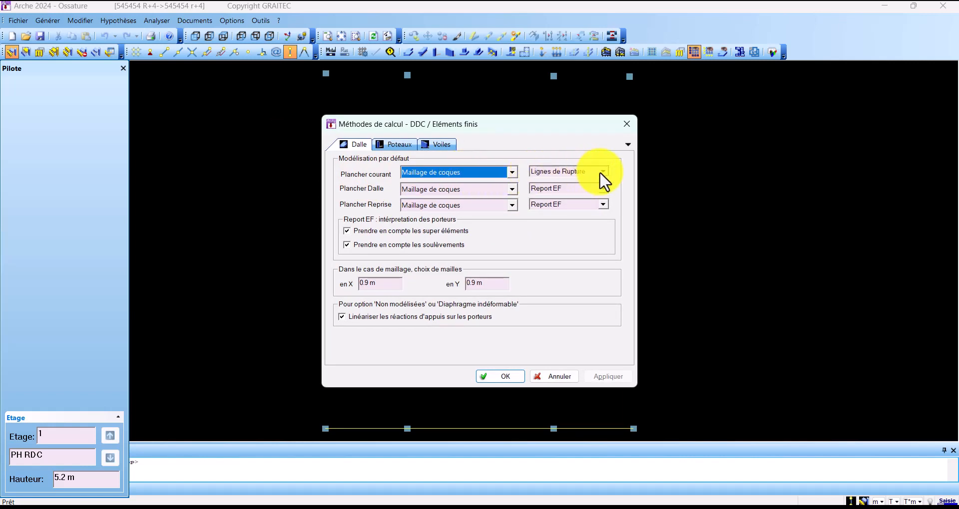
{"action": "left_click", "coordinate": [511, 172]}
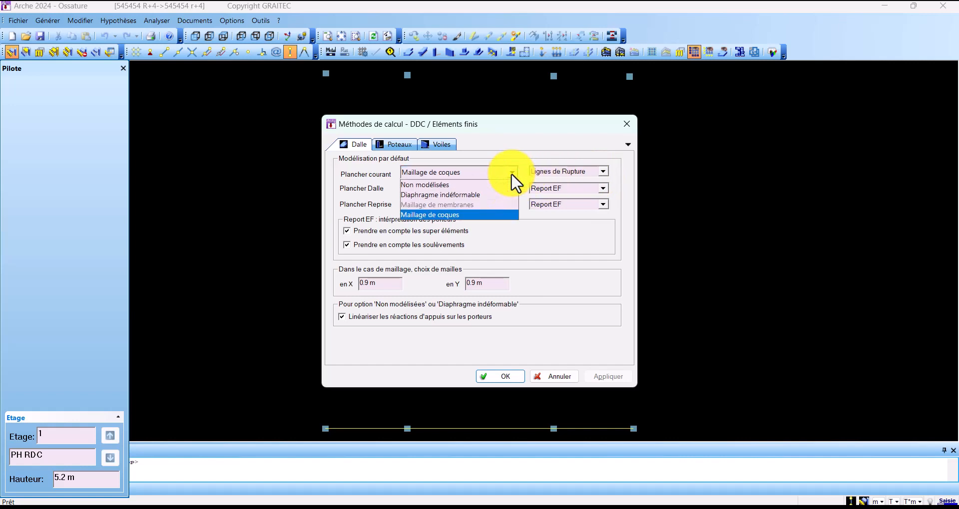
{"action": "left_click", "coordinate": [513, 153]}
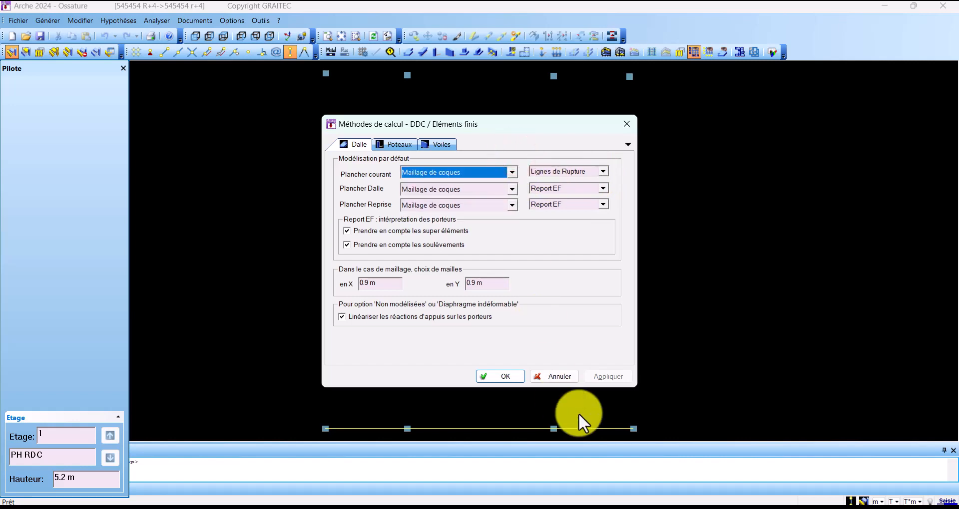
- Compare the Plancher courant modelling options with the Non modélisé description in Support Arche Ossature.pdf, then return to Arche Ossature and cancel the settings
{"action": "mouse_move", "coordinate": [460, 507]}
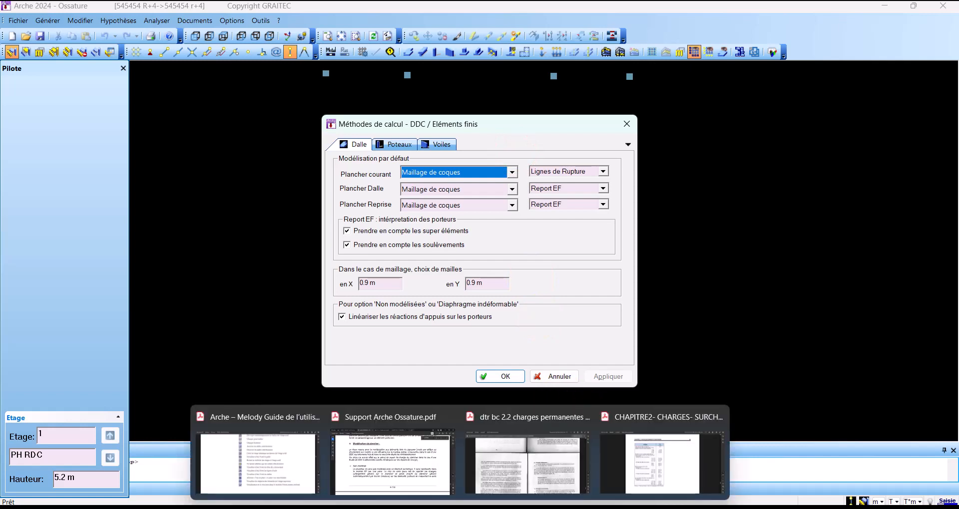
{"action": "left_click", "coordinate": [360, 460]}
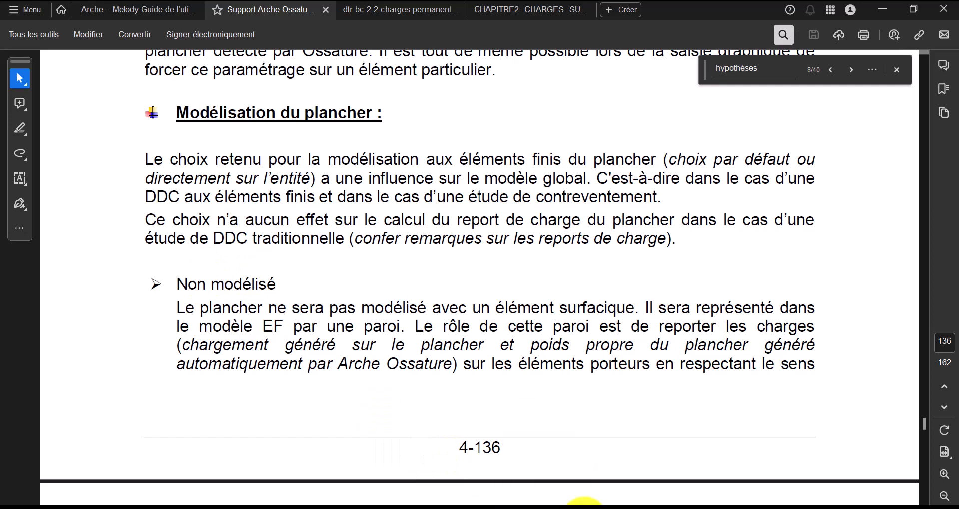
{"action": "mouse_move", "coordinate": [492, 507]}
{"action": "left_click", "coordinate": [496, 460]}
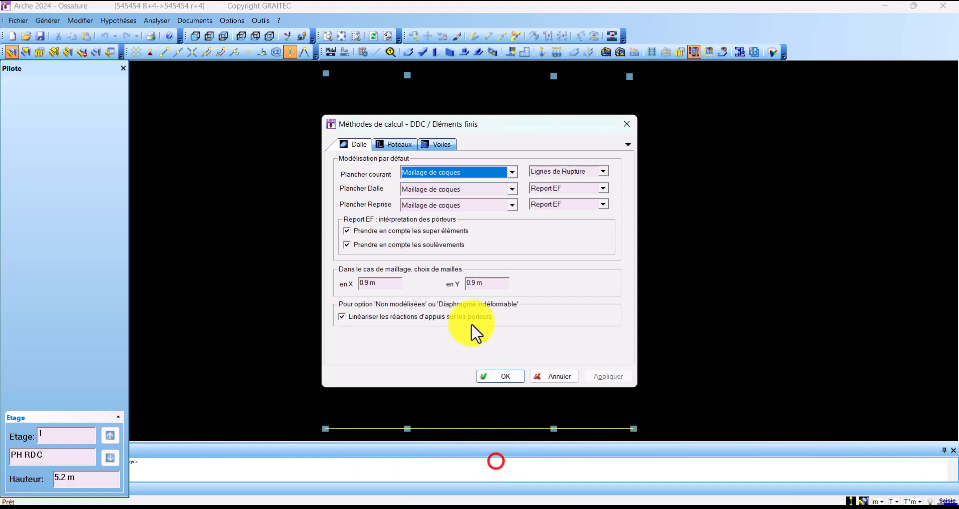
{"action": "left_click", "coordinate": [510, 171]}
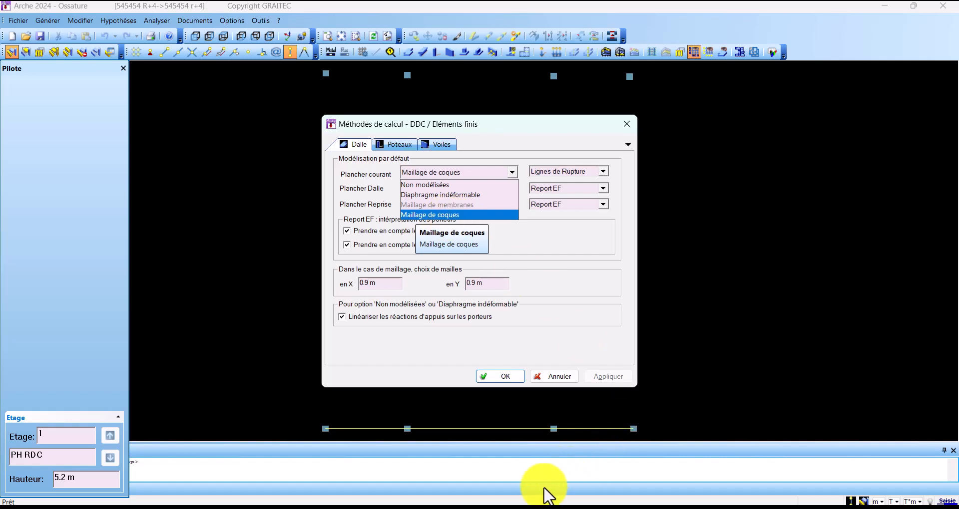
{"action": "mouse_move", "coordinate": [469, 505]}
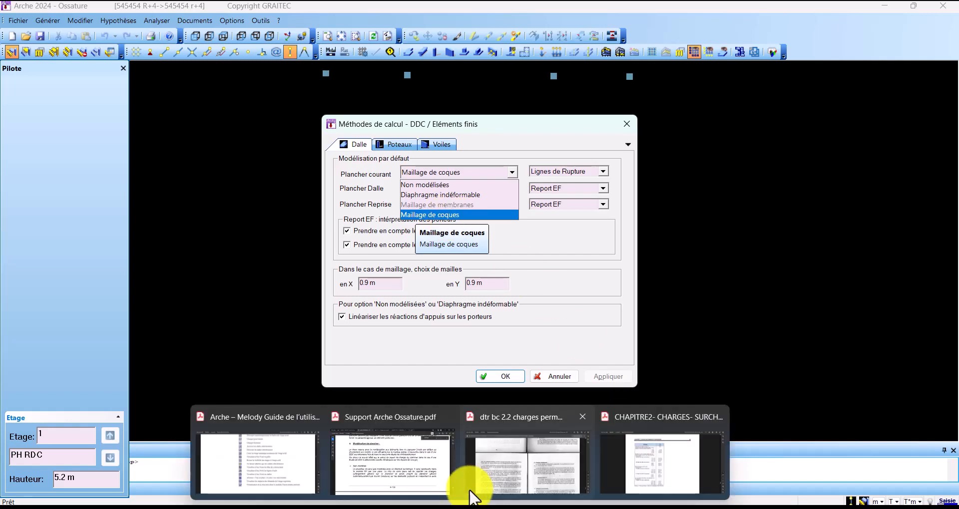
{"action": "left_click", "coordinate": [447, 466]}
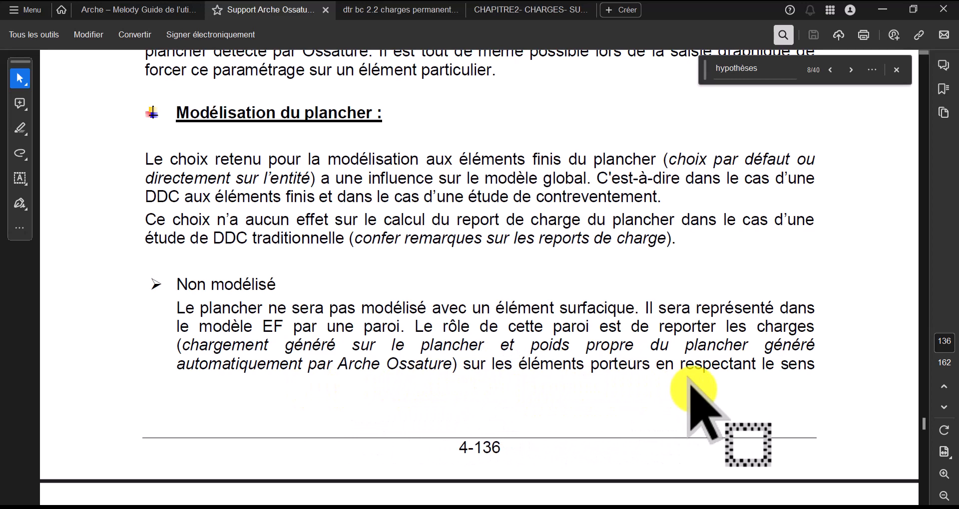
{"action": "scroll", "coordinate": [780, 378], "scroll_direction": "down", "scroll_amount": 2}
{"action": "scroll", "coordinate": [781, 378], "scroll_direction": "down", "scroll_amount": 10}
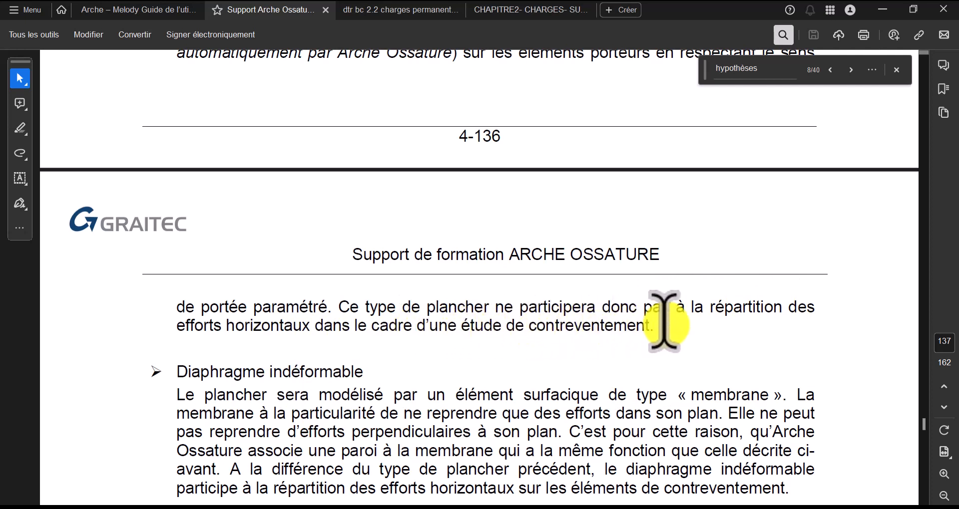
{"action": "mouse_move", "coordinate": [484, 505]}
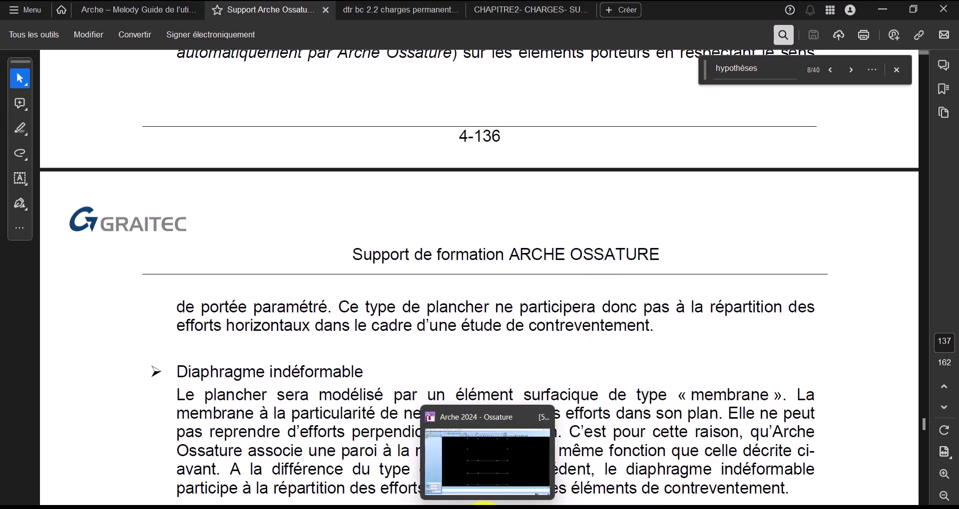
{"action": "left_click", "coordinate": [486, 466]}
{"action": "left_click", "coordinate": [540, 373]}
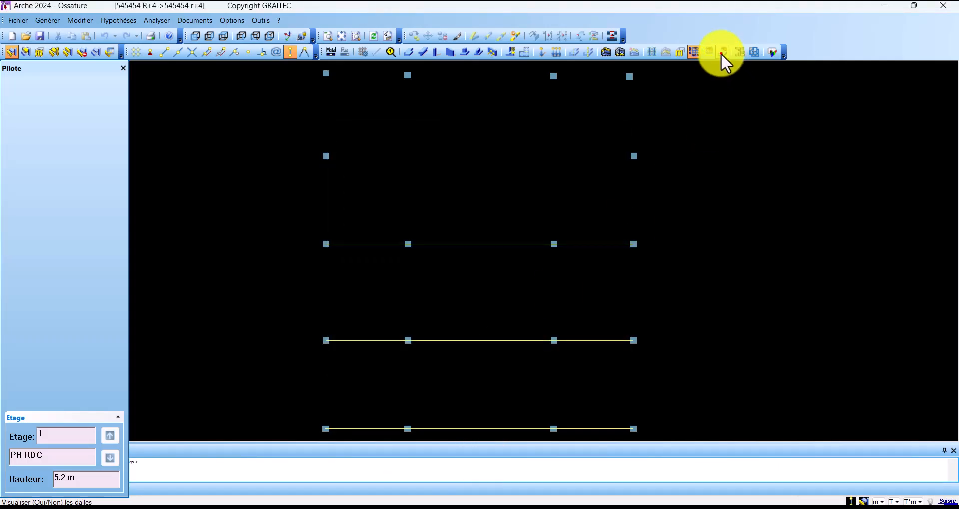
- Display the slabs and inspect the surface loads of slab 1 without changing them
{"action": "left_click", "coordinate": [723, 52]}
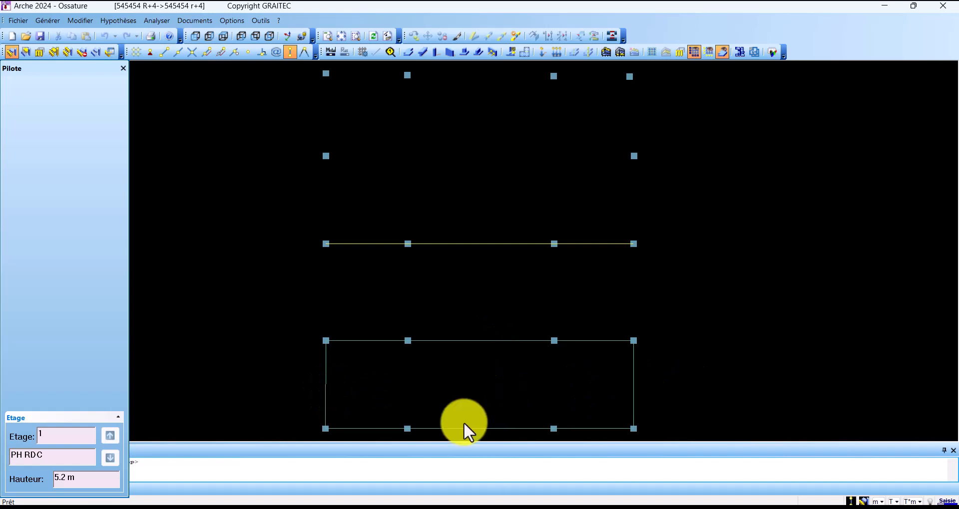
{"action": "left_click", "coordinate": [324, 385]}
{"action": "left_click", "coordinate": [61, 210]}
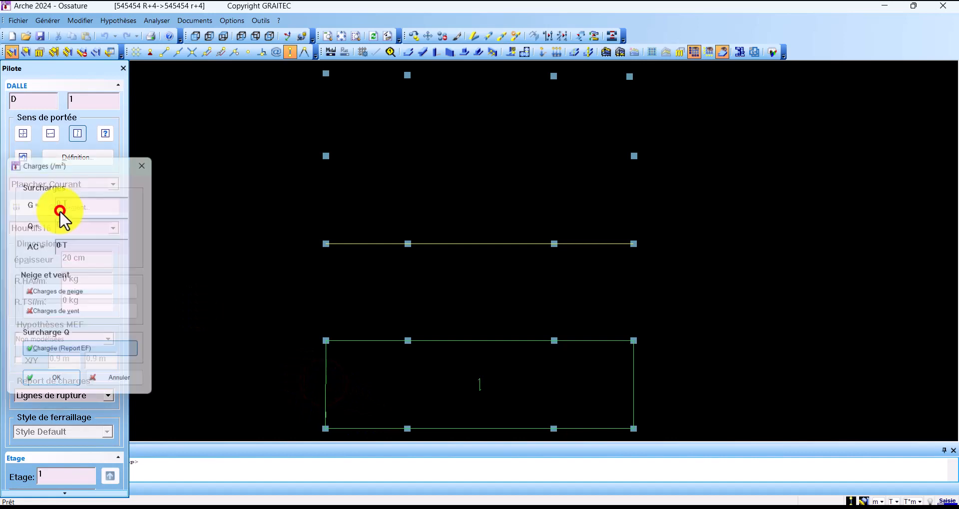
{"action": "left_click", "coordinate": [149, 160]}
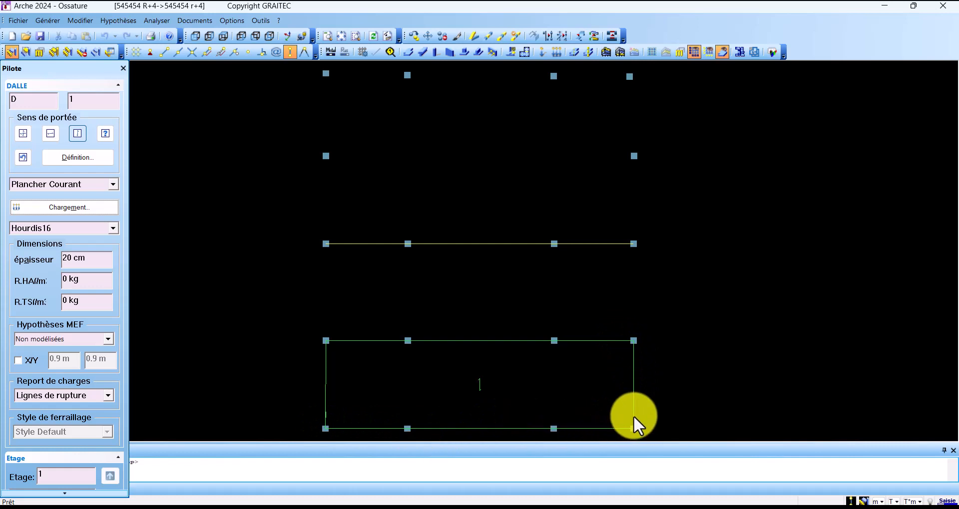
- Select slab 1 again and choose Non modélisées as its MEF hypothesis
{"action": "scroll", "coordinate": [496, 308], "scroll_direction": "down", "scroll_amount": 1}
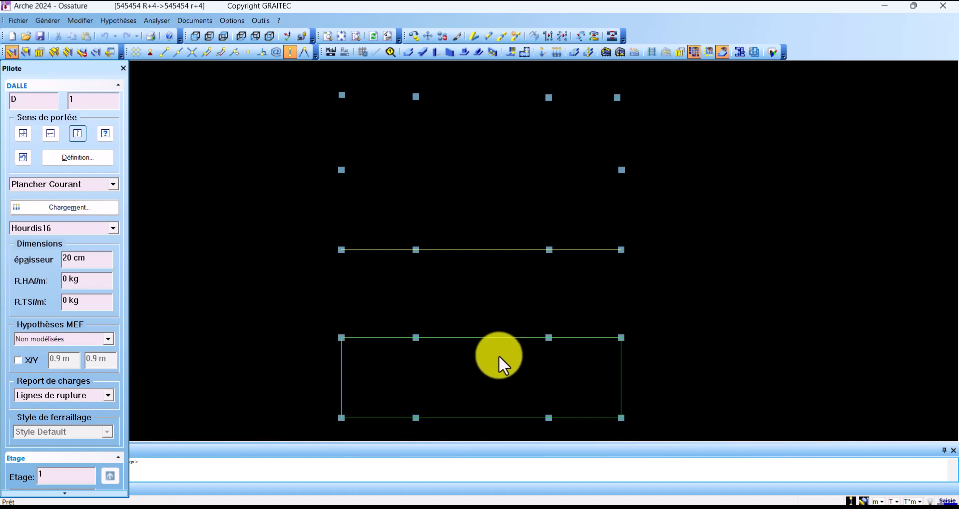
{"action": "scroll", "coordinate": [484, 424], "scroll_direction": "up", "scroll_amount": 3}
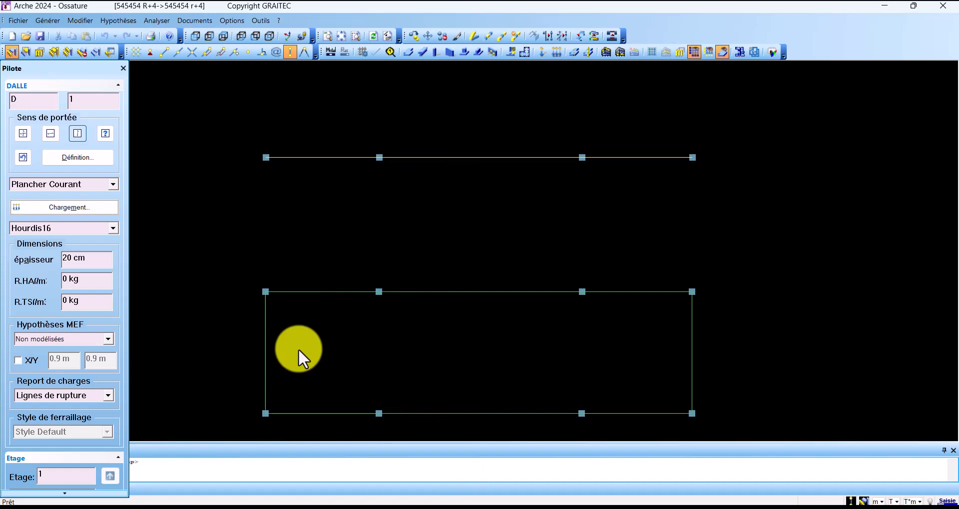
{"action": "left_click", "coordinate": [265, 340]}
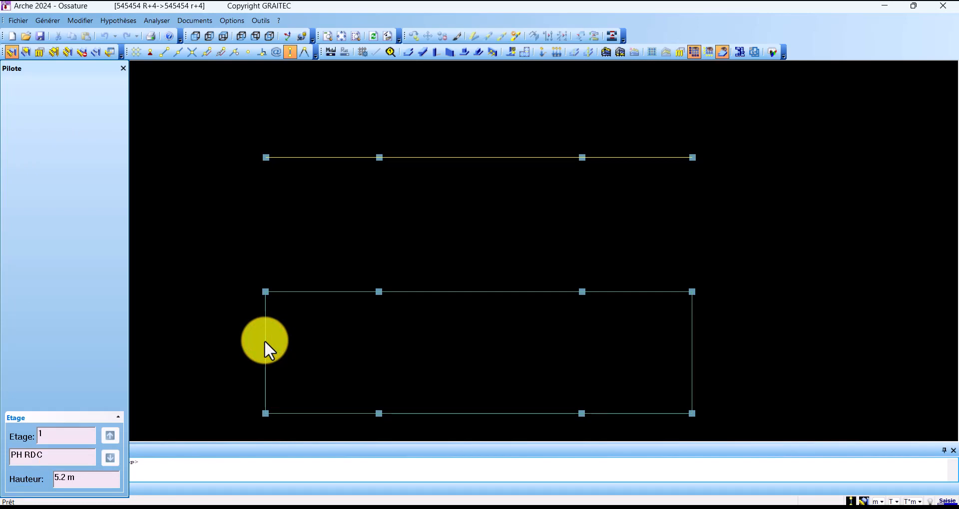
{"action": "left_click", "coordinate": [265, 341]}
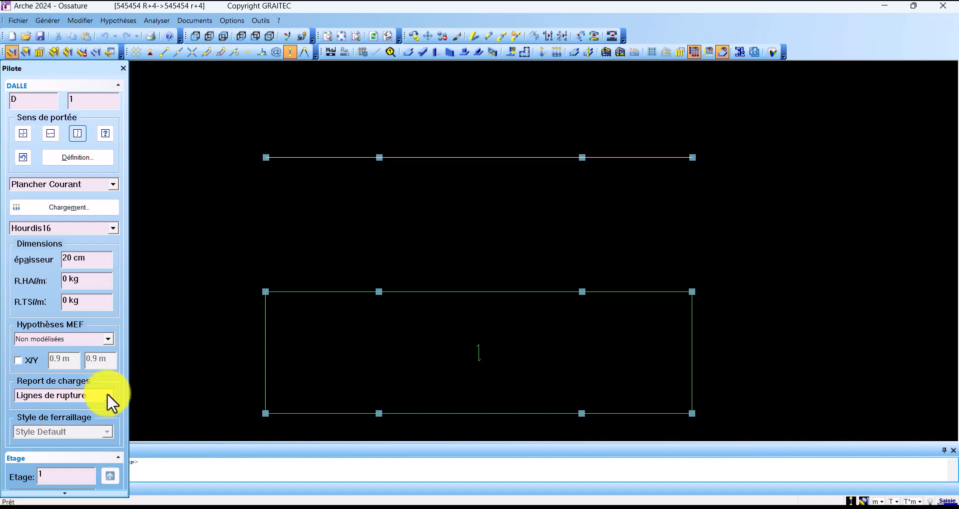
{"action": "left_click", "coordinate": [109, 340]}
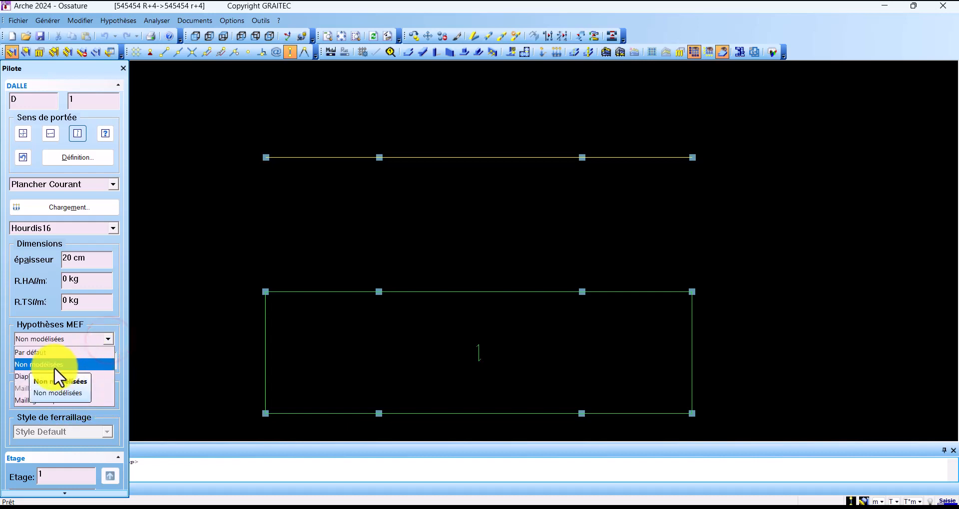
{"action": "left_click", "coordinate": [54, 367]}
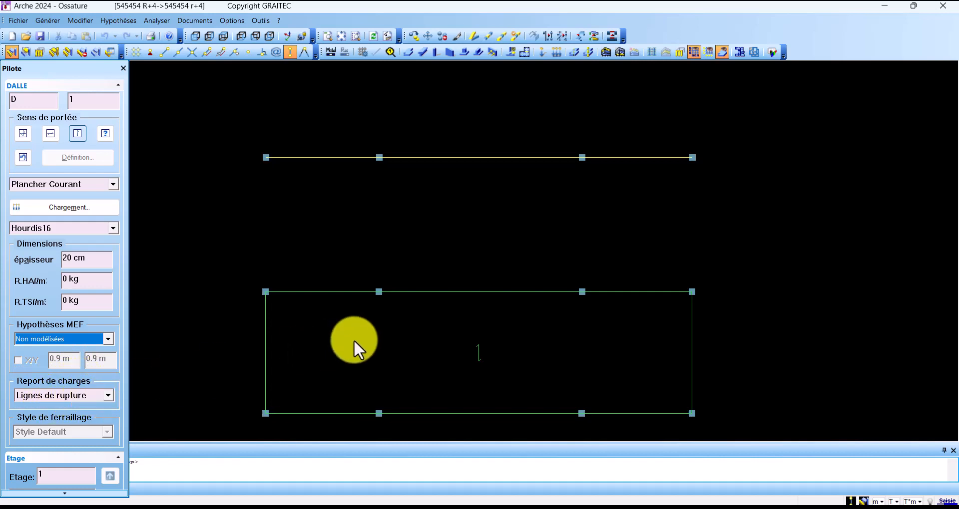
- Switch to Support Arche Ossature.pdf, look over the Diaphragme indéformable section on page 137, and return to Arche Ossature
{"action": "mouse_move", "coordinate": [463, 507]}
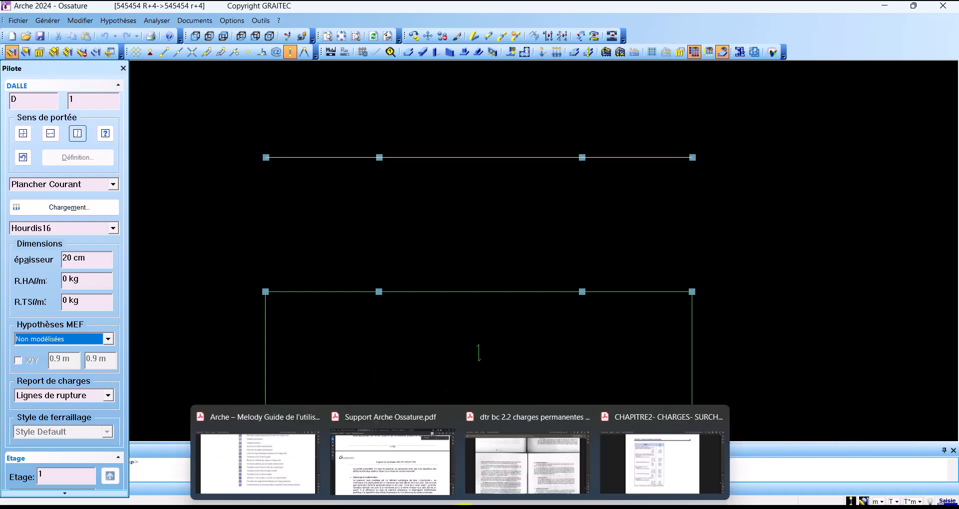
{"action": "left_click", "coordinate": [415, 472]}
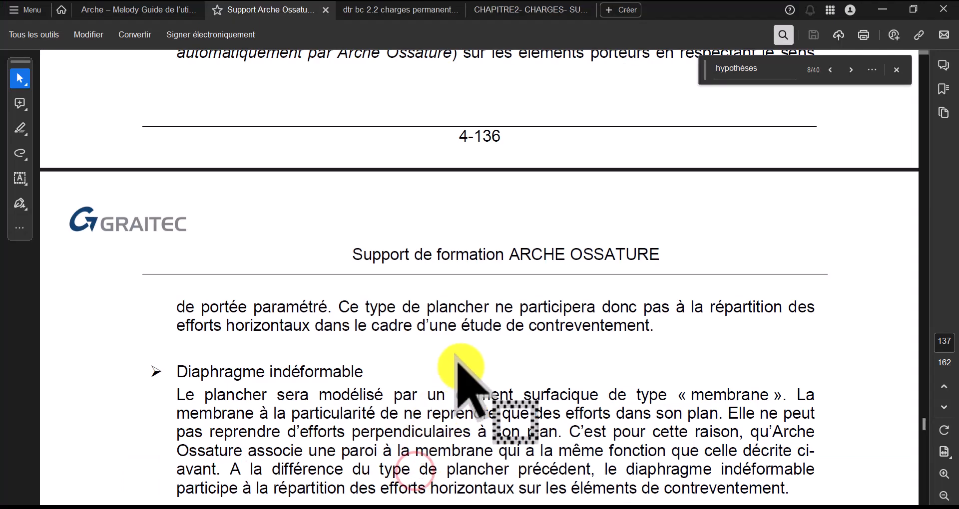
{"action": "scroll", "coordinate": [456, 370], "scroll_direction": "down", "scroll_amount": 2}
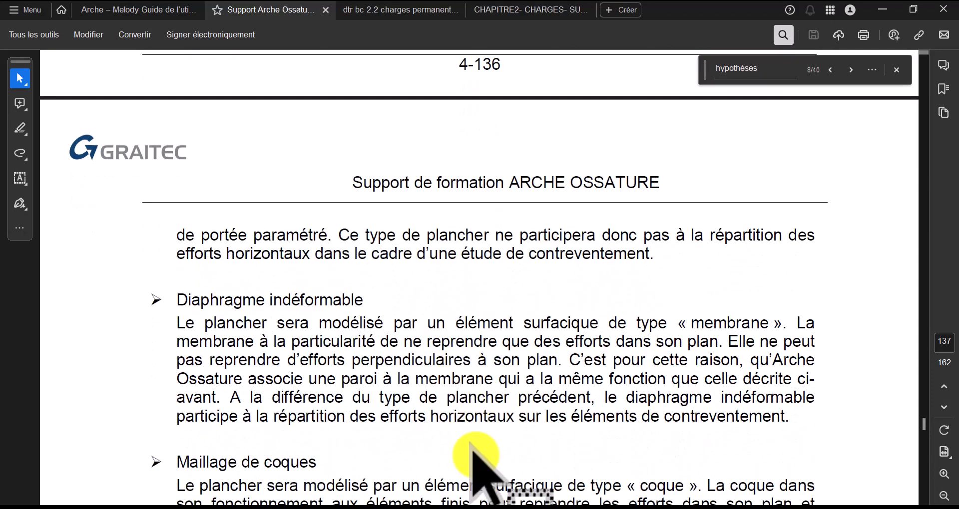
{"action": "mouse_move", "coordinate": [457, 505]}
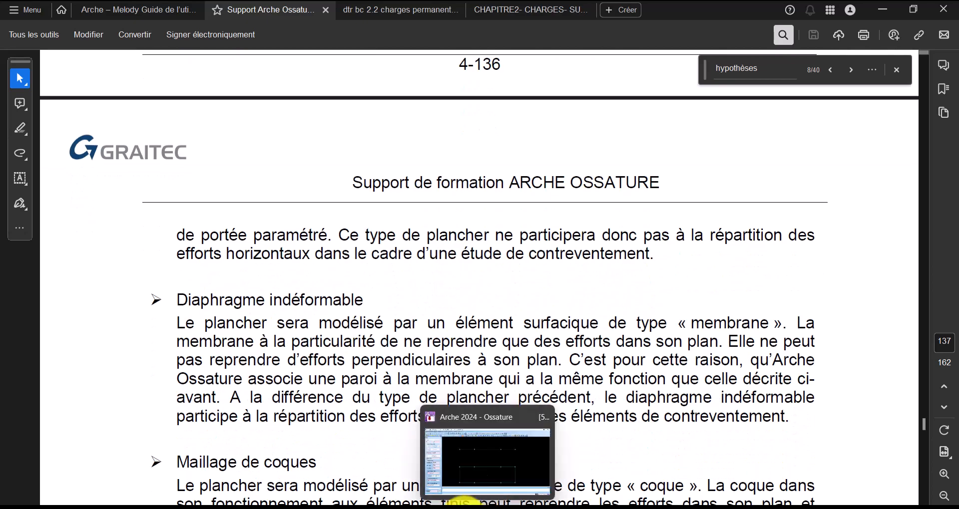
{"action": "left_click", "coordinate": [478, 460]}
- Review the default modelling options for Plancher Dalle in the finite element DDC calculation methods
{"action": "left_click", "coordinate": [139, 21]}
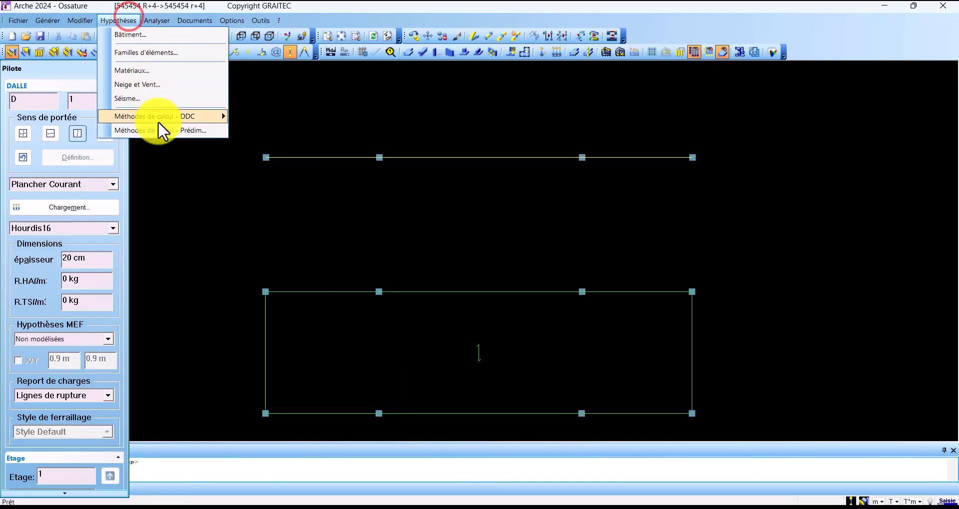
{"action": "mouse_move", "coordinate": [158, 120]}
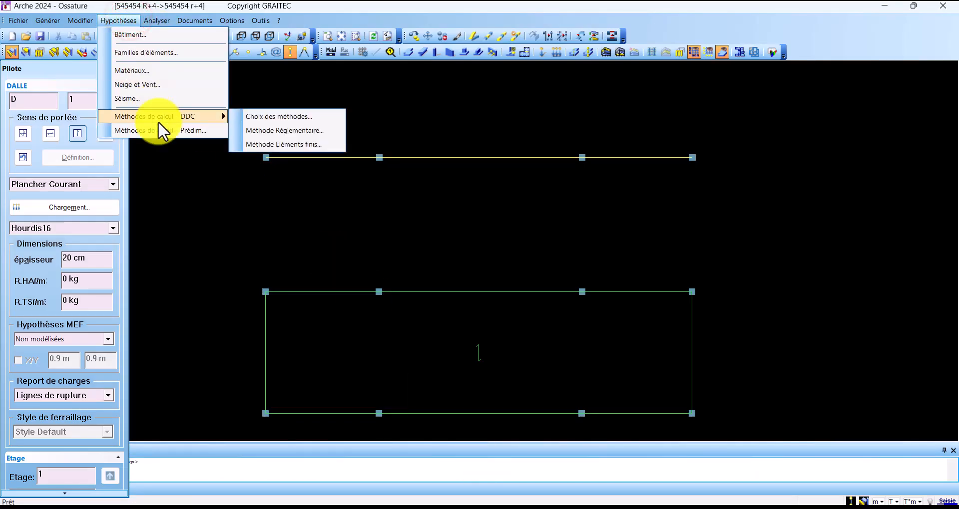
{"action": "left_click", "coordinate": [283, 148]}
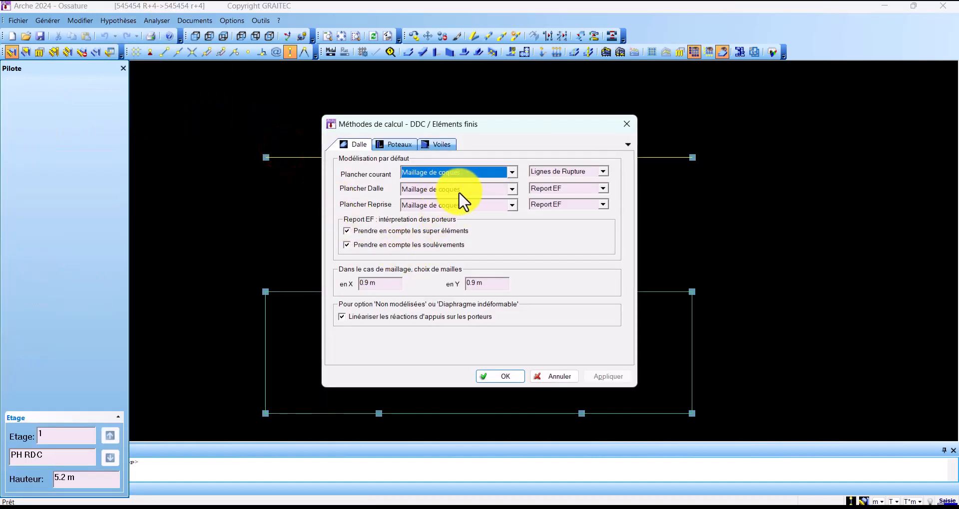
{"action": "left_click", "coordinate": [511, 190]}
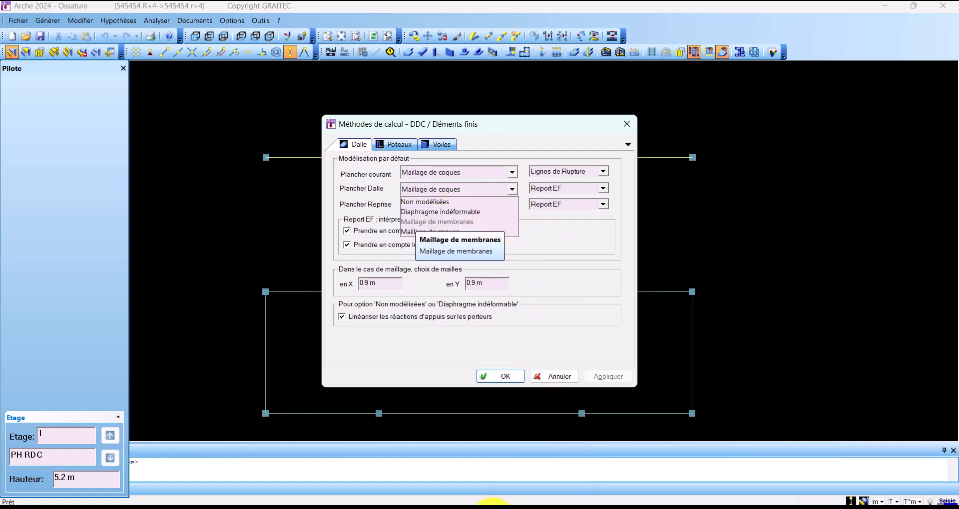
- Switch to Support Arche Ossature.pdf and compare the Non modélisé and Diaphragme indéformable descriptions on pages 136 and 137
{"action": "mouse_move", "coordinate": [486, 493]}
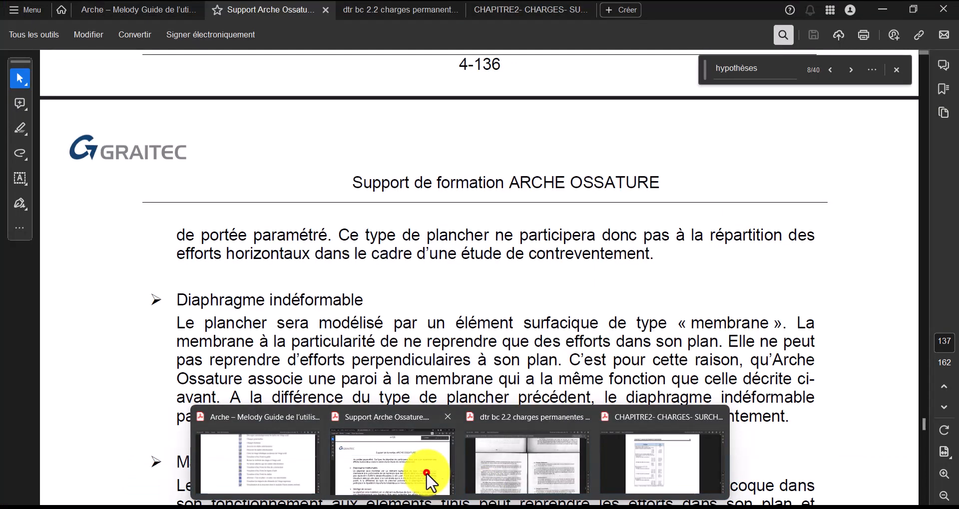
{"action": "left_click", "coordinate": [428, 470]}
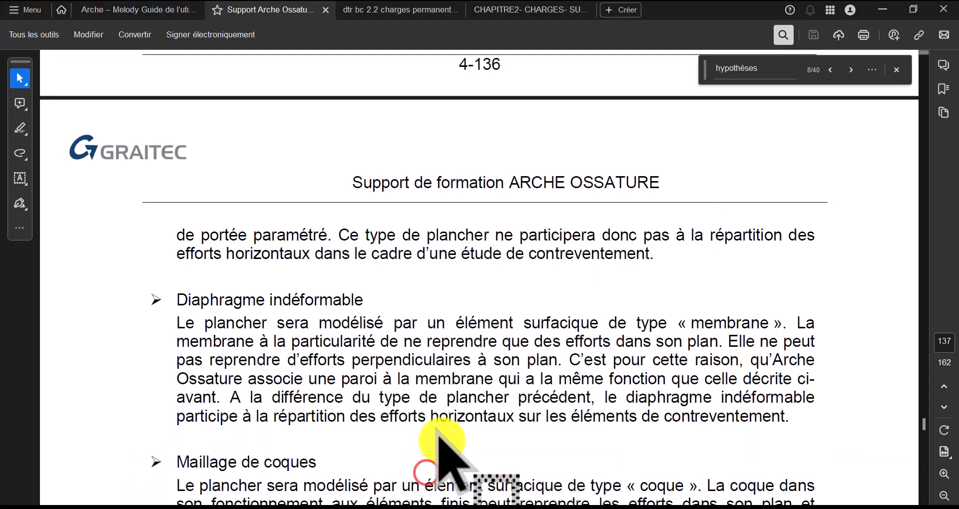
{"action": "scroll", "coordinate": [438, 452], "scroll_direction": "down", "scroll_amount": 3}
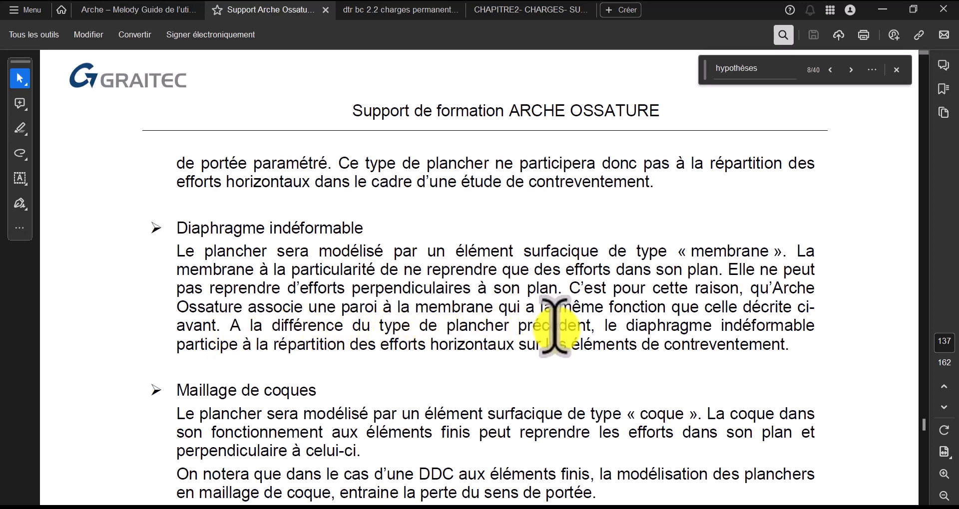
{"action": "scroll", "coordinate": [455, 163], "scroll_direction": "up", "scroll_amount": 2}
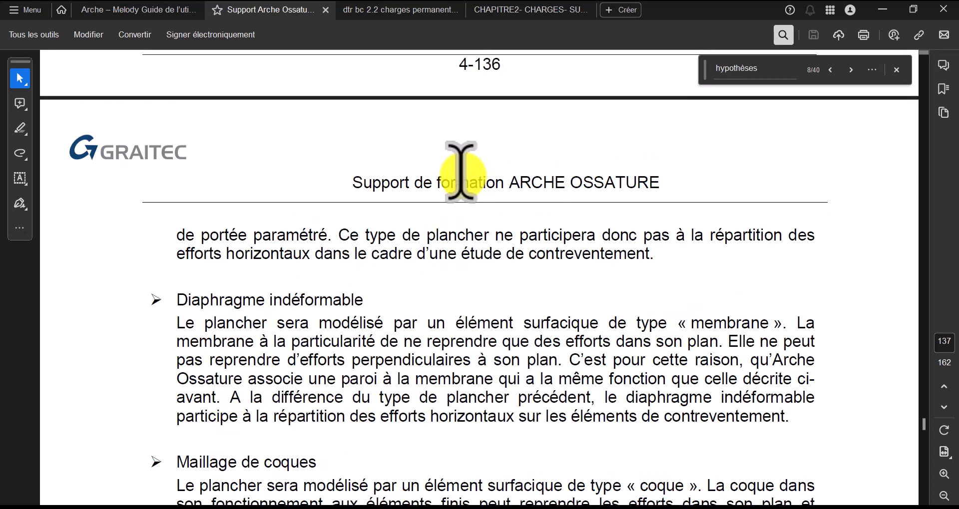
{"action": "scroll", "coordinate": [452, 210], "scroll_direction": "down", "scroll_amount": 2}
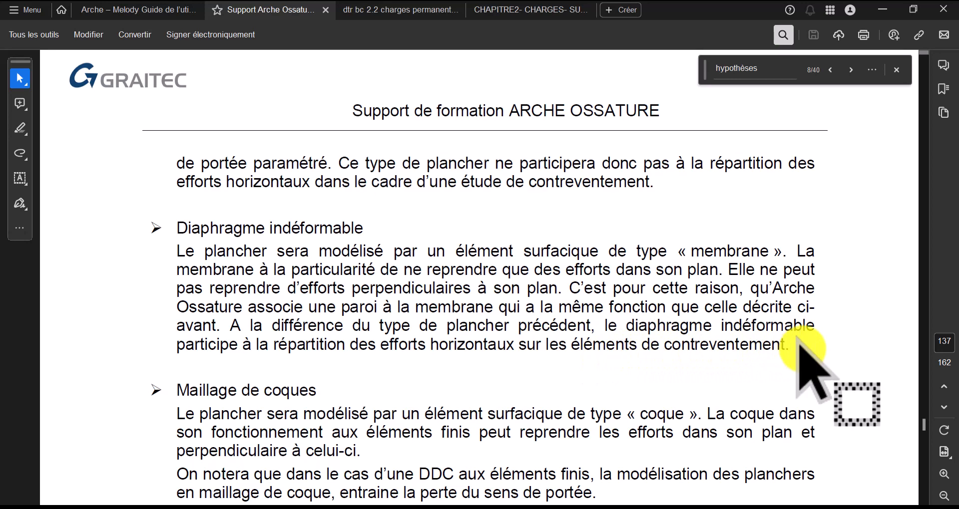
{"action": "scroll", "coordinate": [492, 349], "scroll_direction": "up", "scroll_amount": 8}
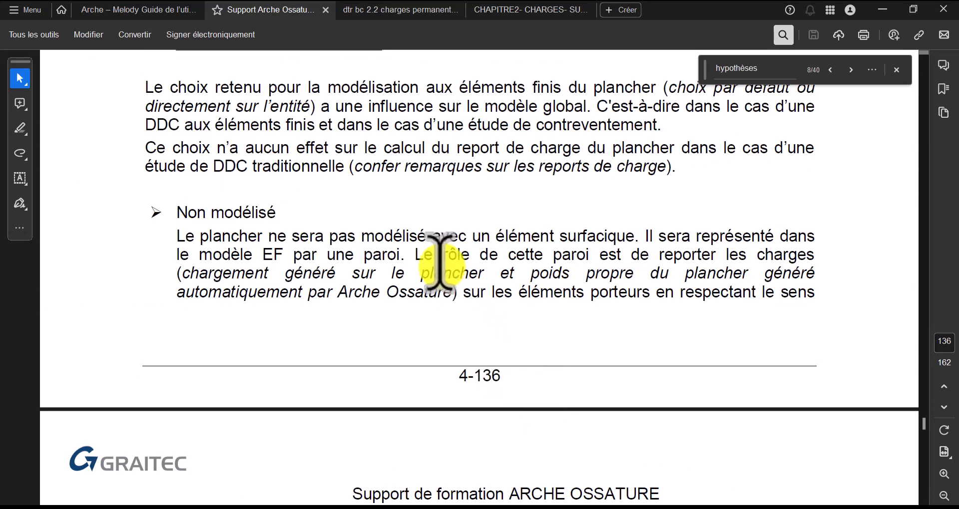
{"action": "scroll", "coordinate": [384, 237], "scroll_direction": "down", "scroll_amount": 7}
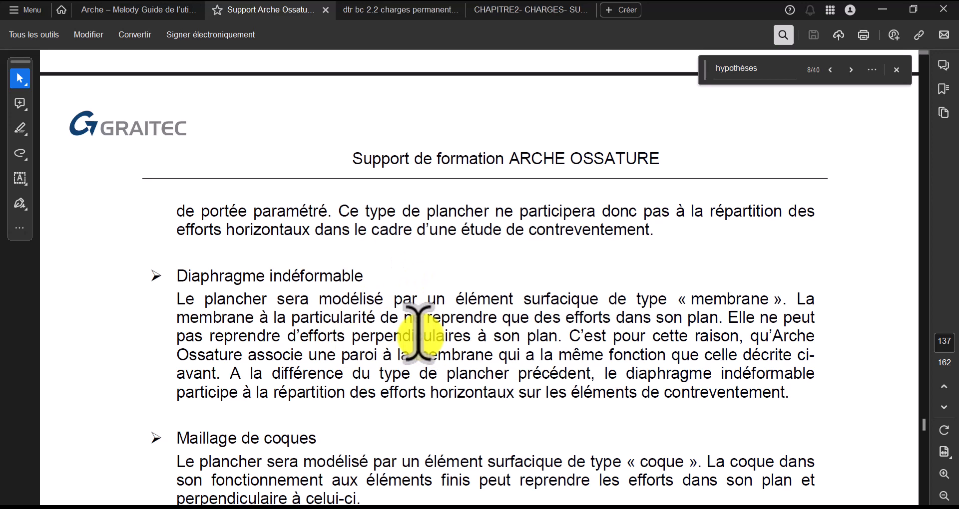
{"action": "scroll", "coordinate": [420, 332], "scroll_direction": "up", "scroll_amount": 5}
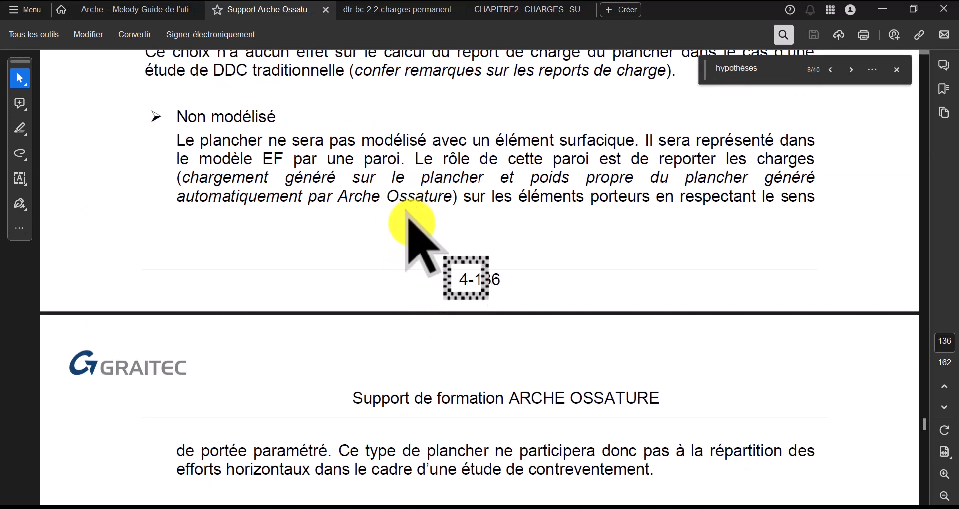
{"action": "scroll", "coordinate": [417, 253], "scroll_direction": "down", "scroll_amount": 4}
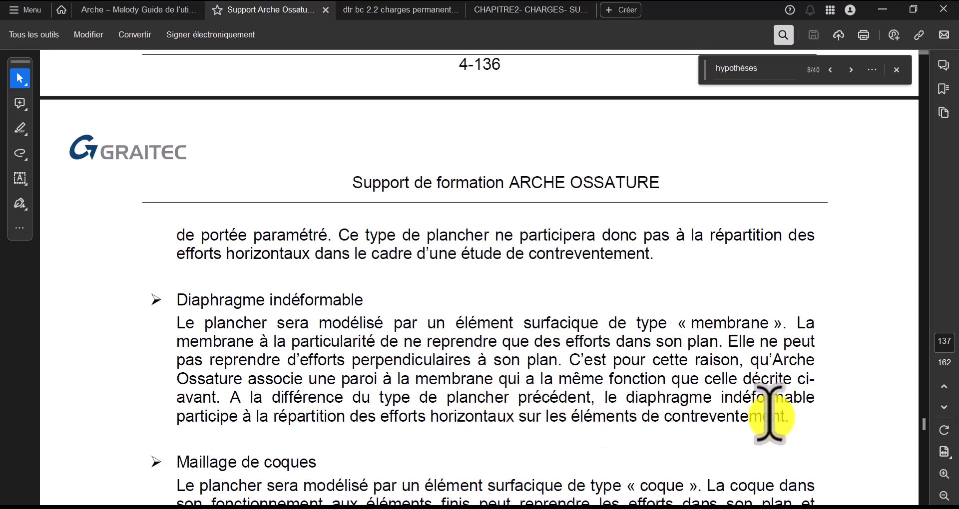
- Read the PDF from Maillage de coques to Conseils de modélisation, then return to Arche Ossature and close the calculation method settings
{"action": "scroll", "coordinate": [585, 359], "scroll_direction": "down", "scroll_amount": 4}
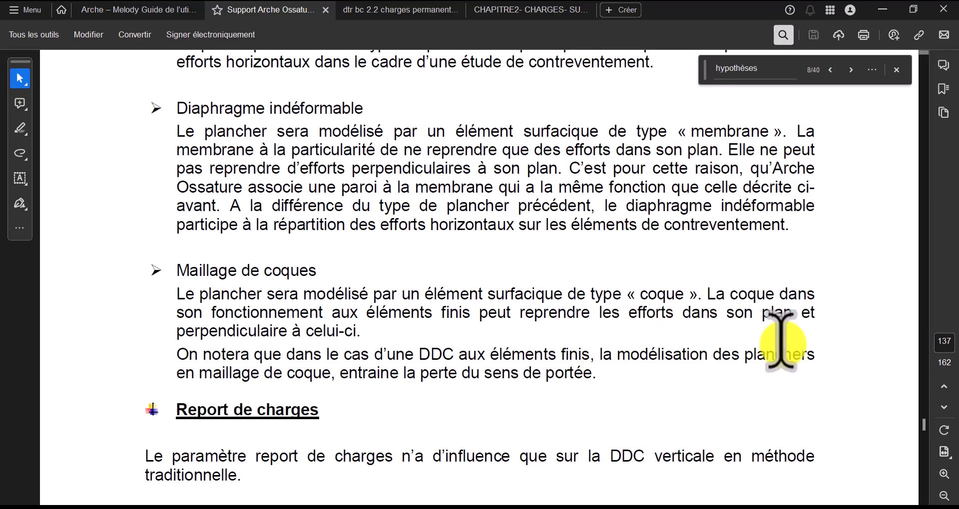
{"action": "scroll", "coordinate": [695, 383], "scroll_direction": "down", "scroll_amount": 14}
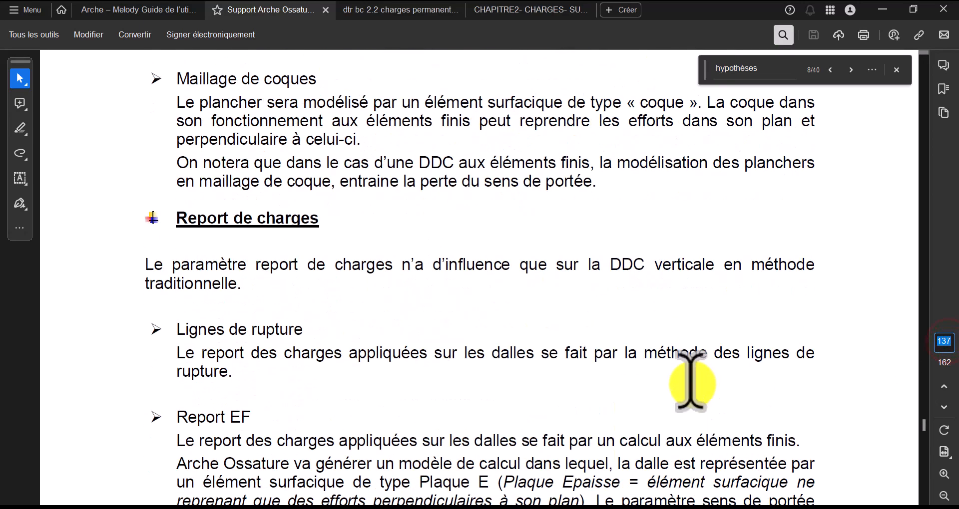
{"action": "scroll", "coordinate": [692, 382], "scroll_direction": "down", "scroll_amount": 10}
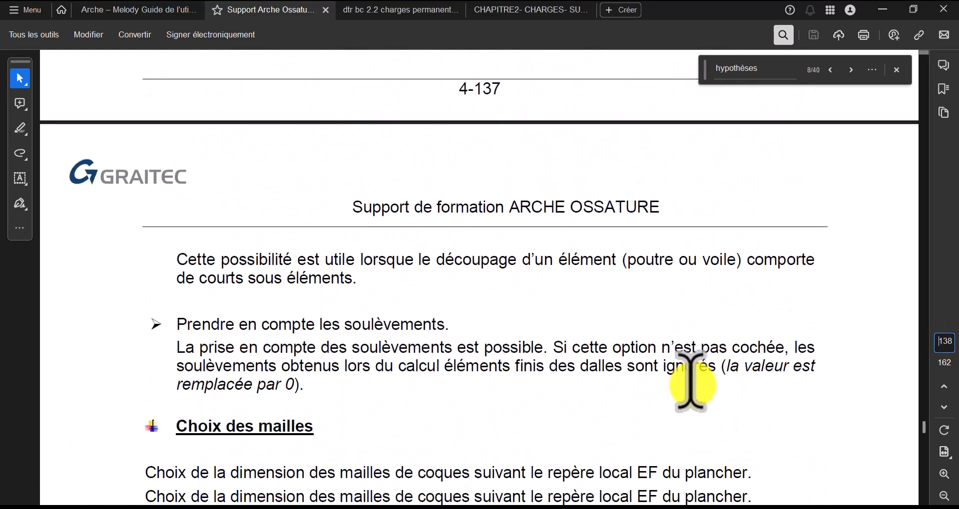
{"action": "scroll", "coordinate": [694, 394], "scroll_direction": "down", "scroll_amount": 5}
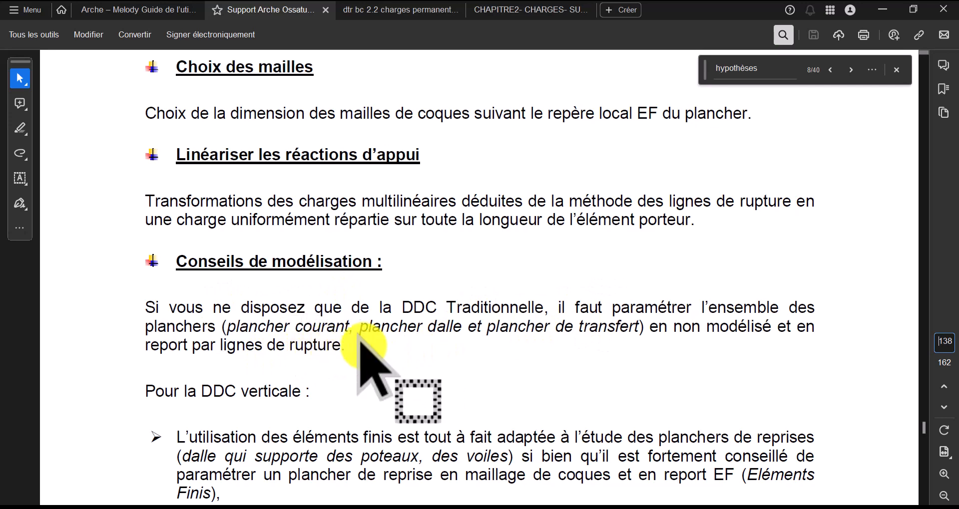
{"action": "left_click", "coordinate": [882, 9]}
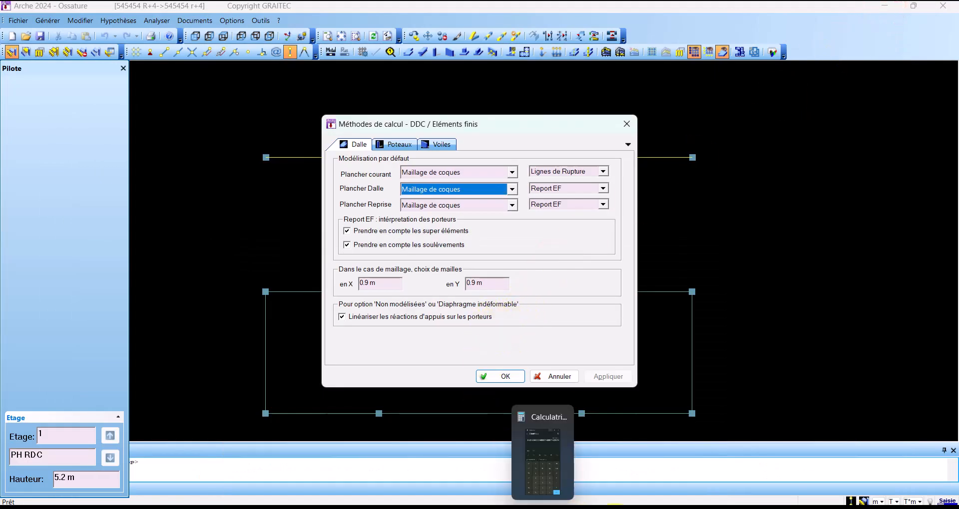
{"action": "left_click", "coordinate": [614, 508]}
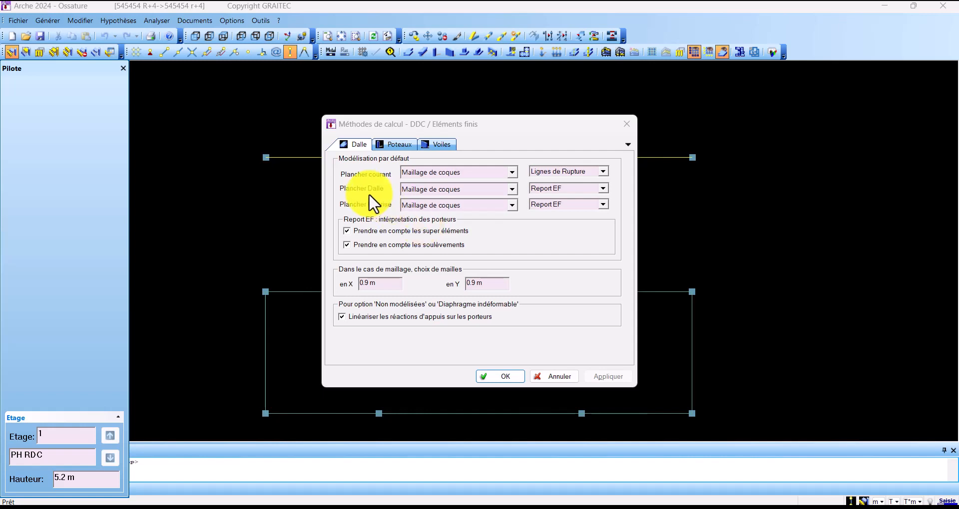
{"action": "left_click", "coordinate": [626, 124]}
- Set slab 1's floor type to Détection auto, its MEF hypothesis to Par défaut and its load transfer to Détection auto
{"action": "left_click", "coordinate": [461, 288]}
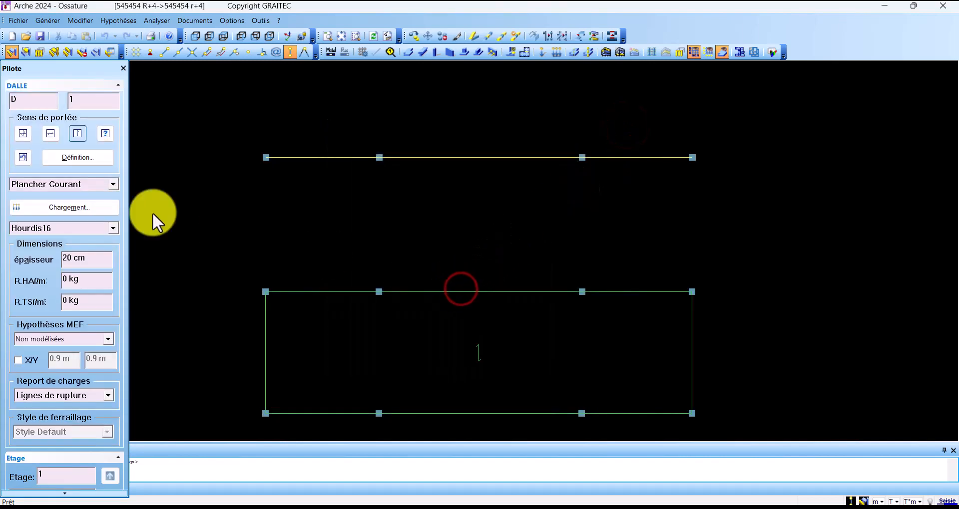
{"action": "left_click", "coordinate": [112, 185]}
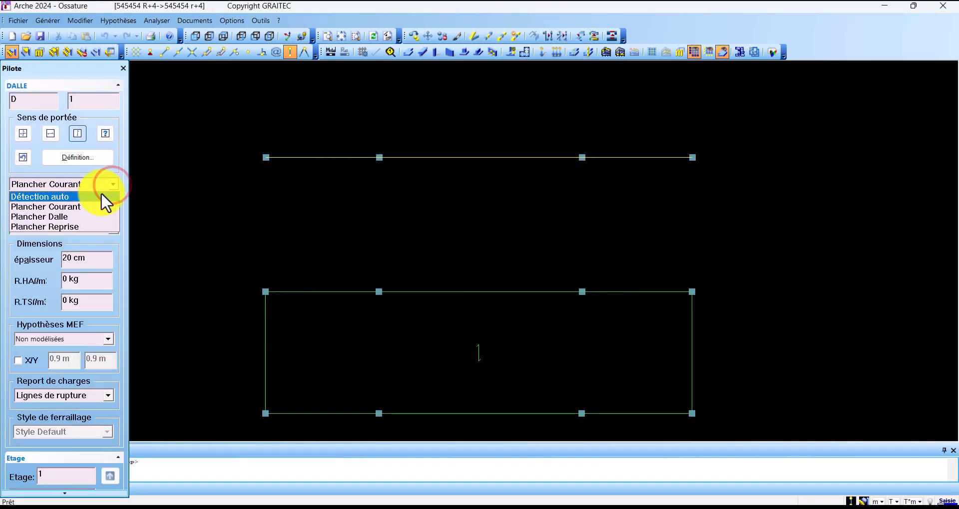
{"action": "left_click", "coordinate": [46, 197]}
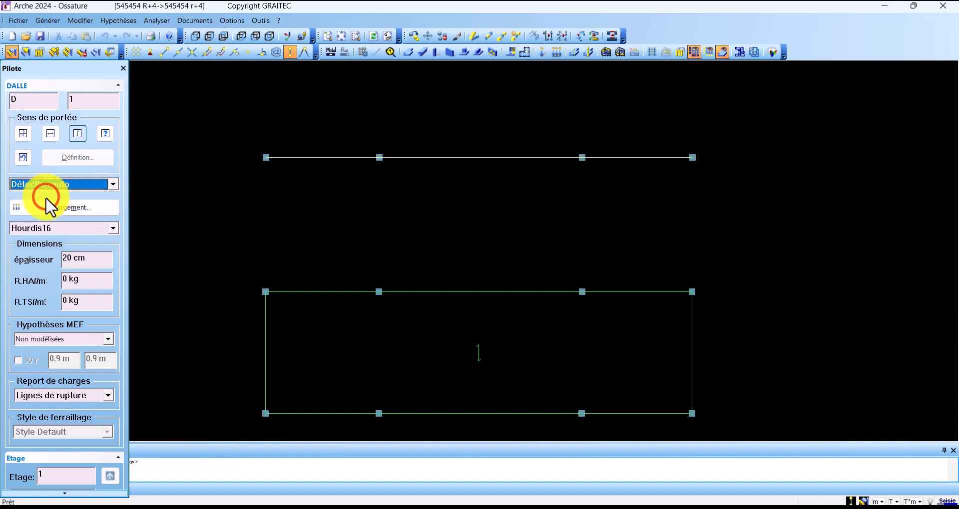
{"action": "left_click", "coordinate": [107, 340]}
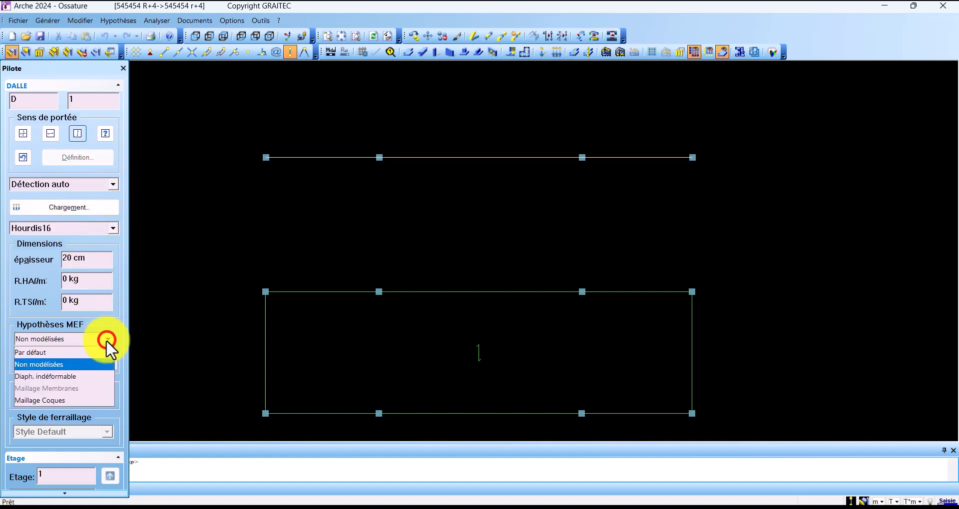
{"action": "left_click", "coordinate": [72, 352]}
{"action": "left_click", "coordinate": [107, 395]}
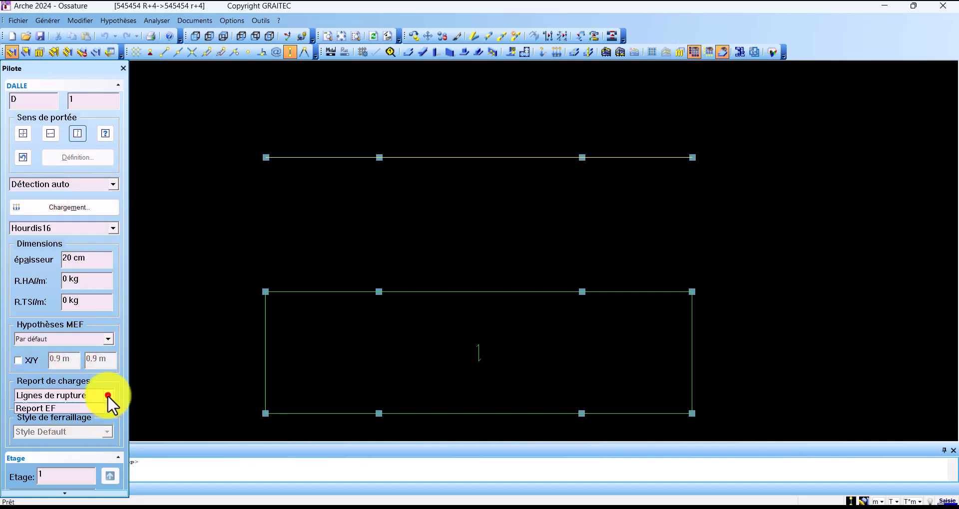
{"action": "left_click", "coordinate": [73, 409]}
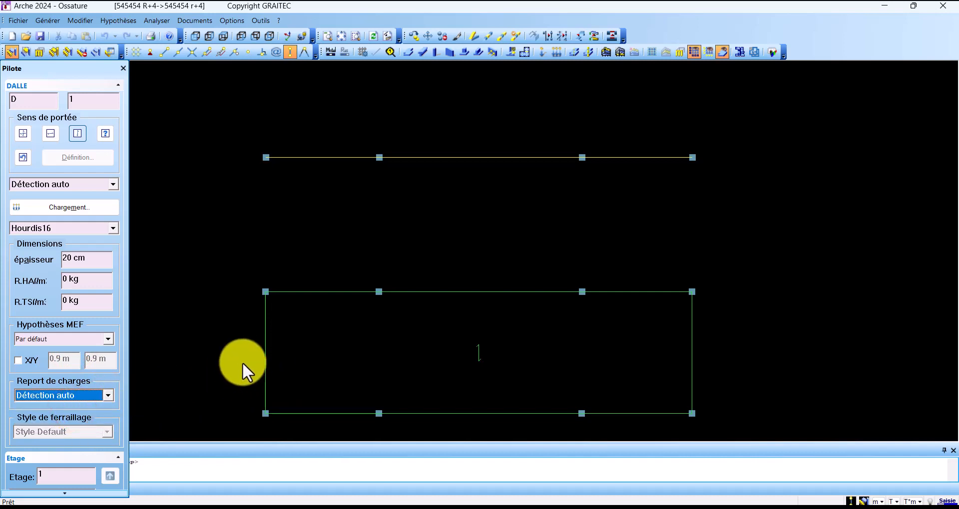
- Check the default slab modelling and load transfer in the finite element DDC methods, cancel without changes, and reselect slab 1
{"action": "left_click", "coordinate": [119, 20]}
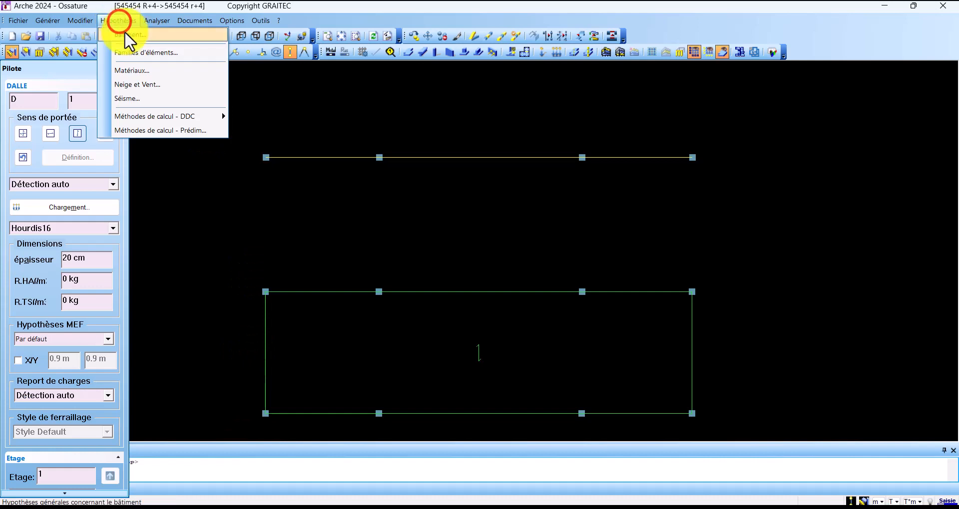
{"action": "mouse_move", "coordinate": [212, 118]}
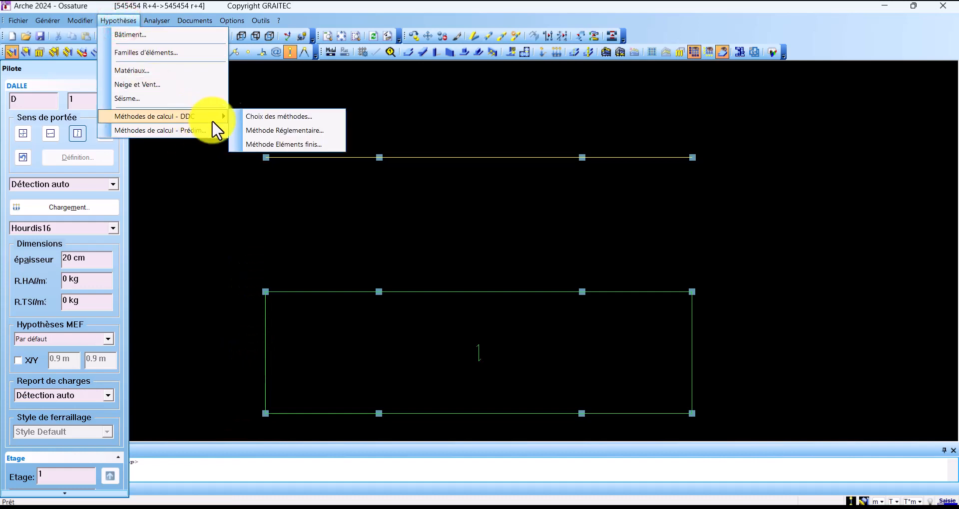
{"action": "left_click", "coordinate": [258, 144]}
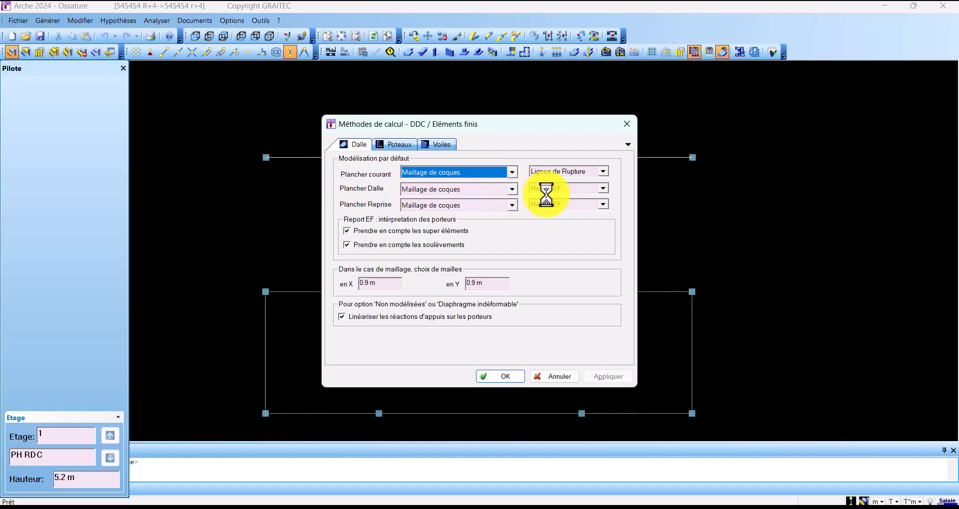
{"action": "left_click", "coordinate": [542, 285]}
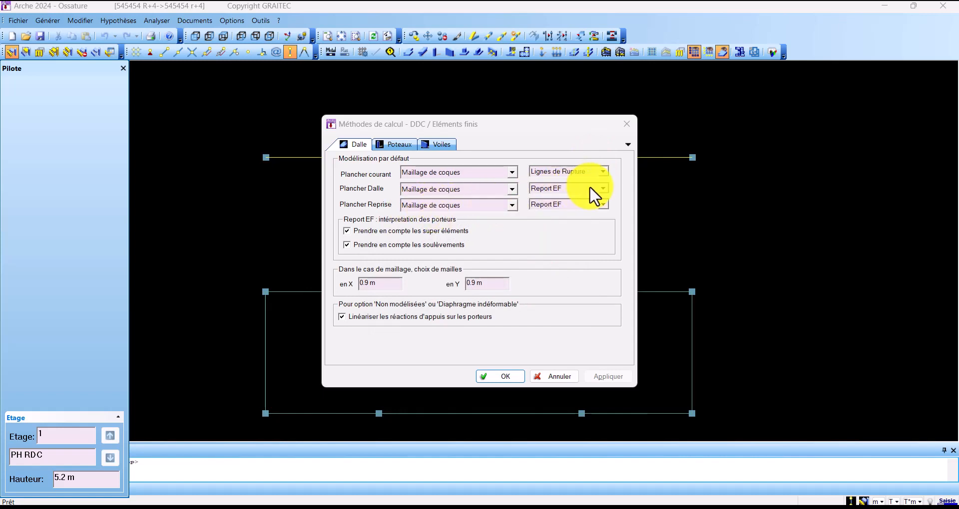
{"action": "left_click", "coordinate": [560, 378]}
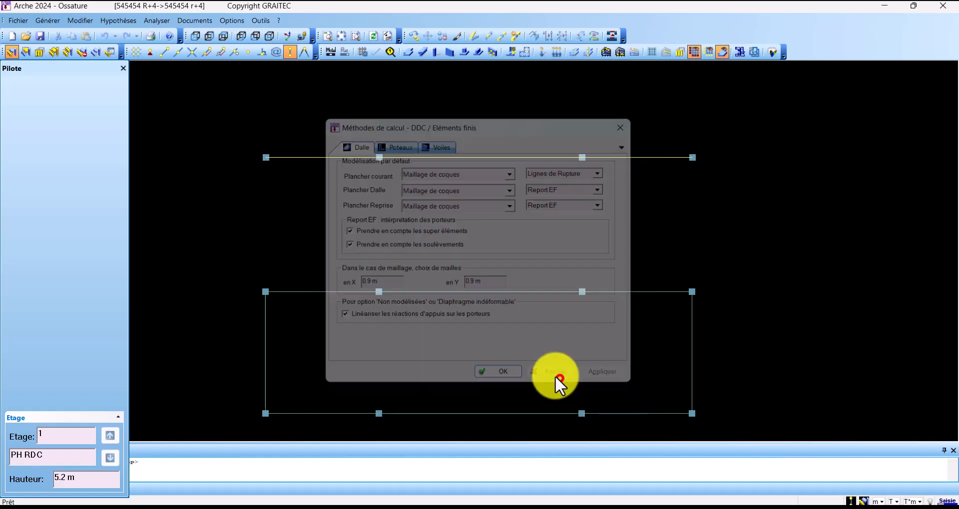
{"action": "left_click", "coordinate": [266, 352]}
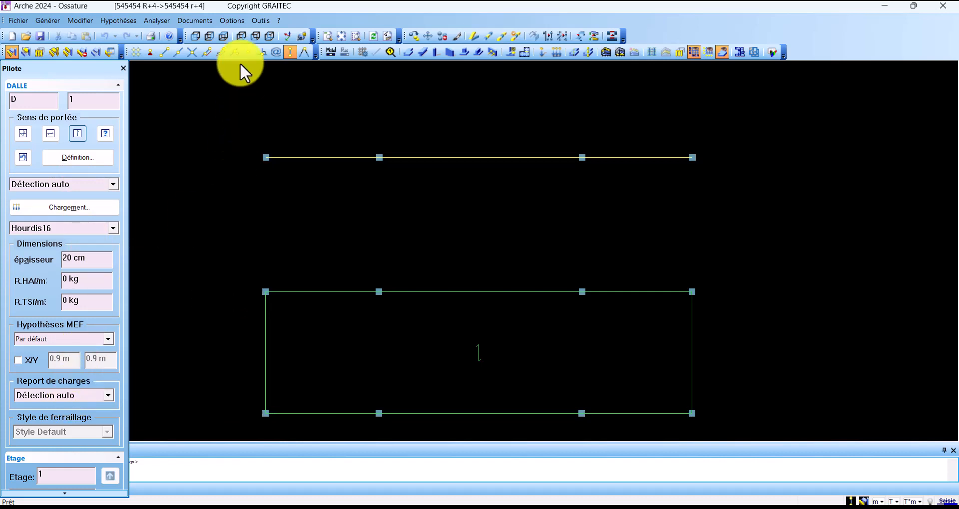
- Reopen the finite element DDC methods and examine the modelling settings for slabs, columns (Poteaux) and walls (Voiles)
{"action": "left_click", "coordinate": [127, 20]}
{"action": "mouse_move", "coordinate": [185, 119]}
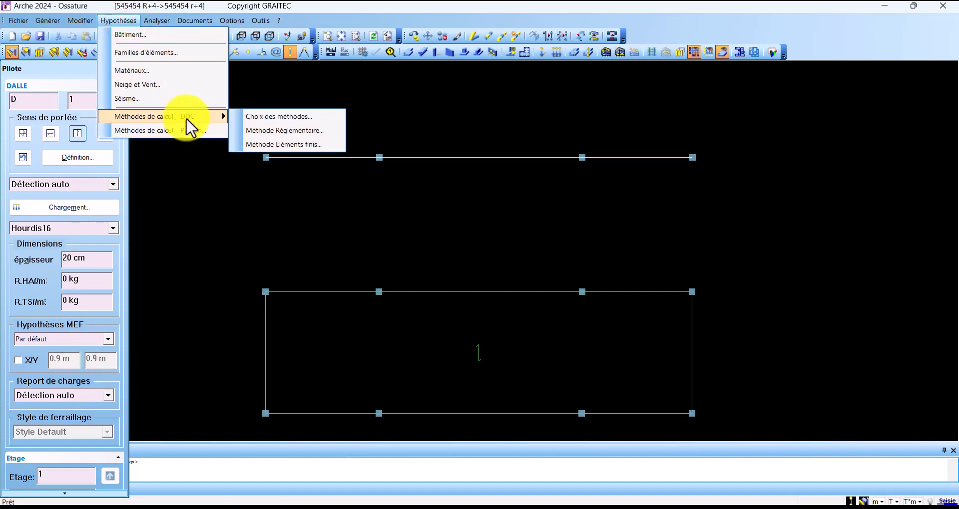
{"action": "left_click", "coordinate": [256, 143]}
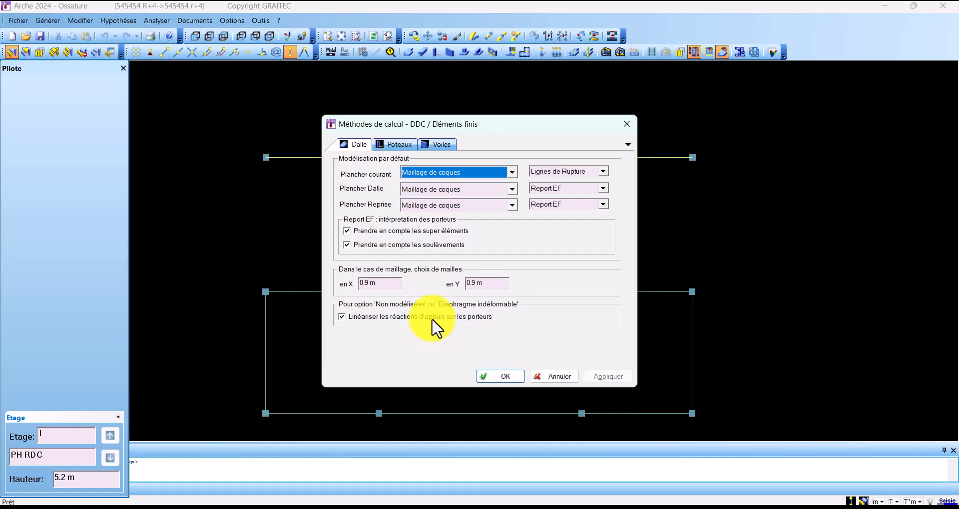
{"action": "left_click", "coordinate": [397, 146]}
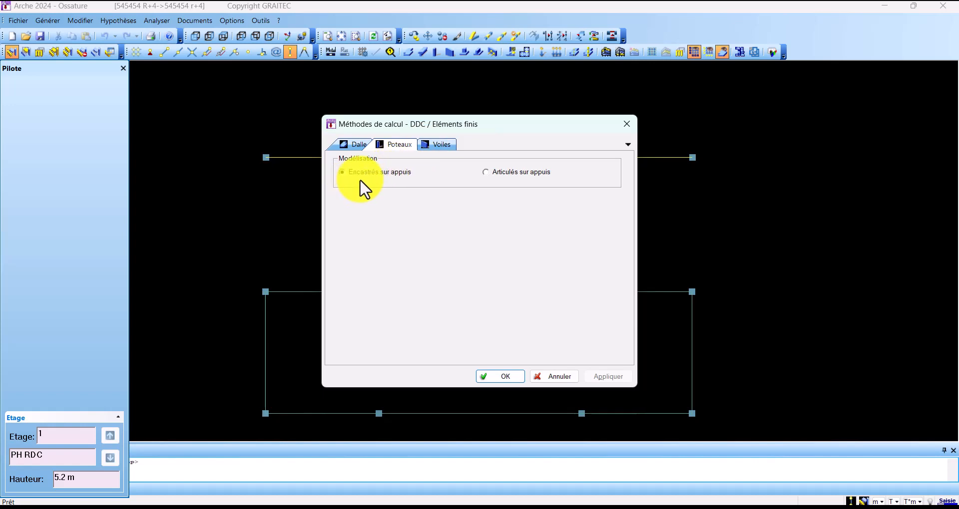
{"action": "left_click", "coordinate": [439, 147]}
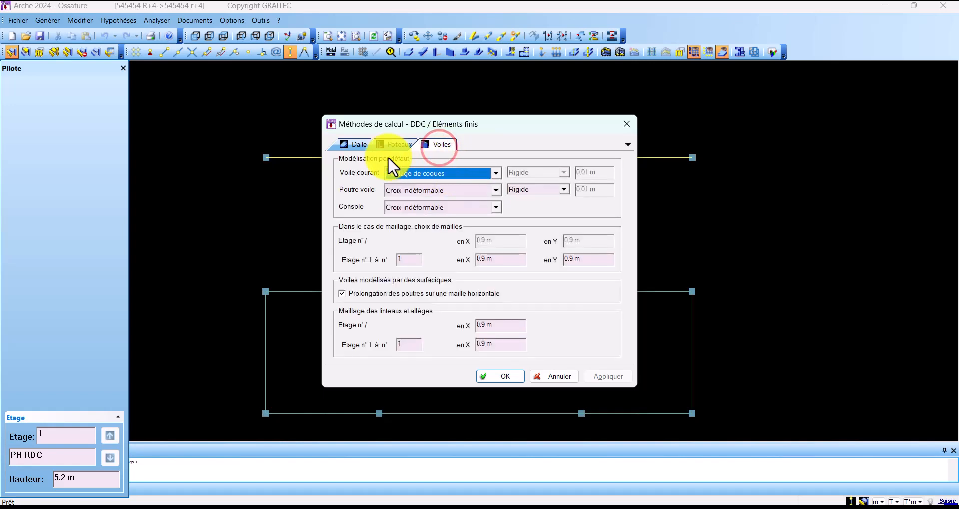
- Compare the finite element DDC modelling settings for columns, walls and slabs, finishing on the walls (Voiles)
{"action": "left_click", "coordinate": [394, 146]}
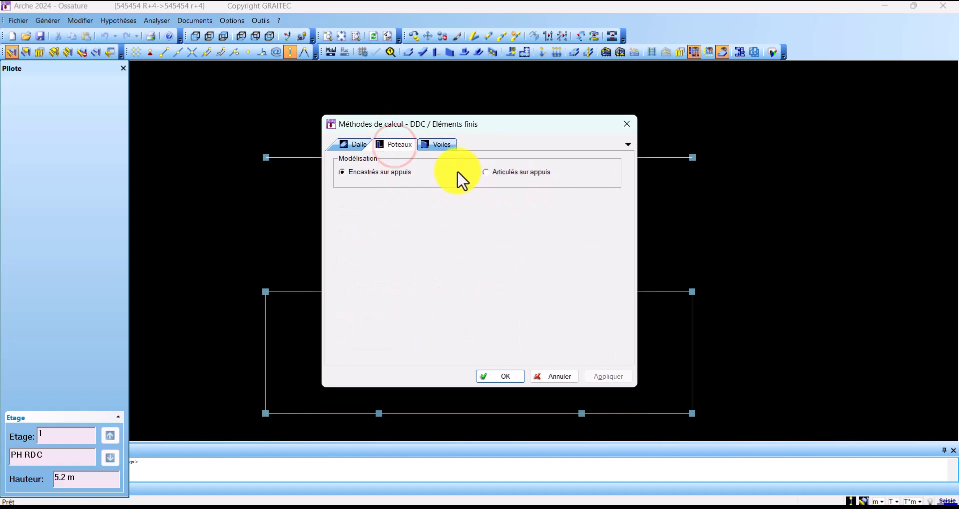
{"action": "left_click", "coordinate": [441, 145]}
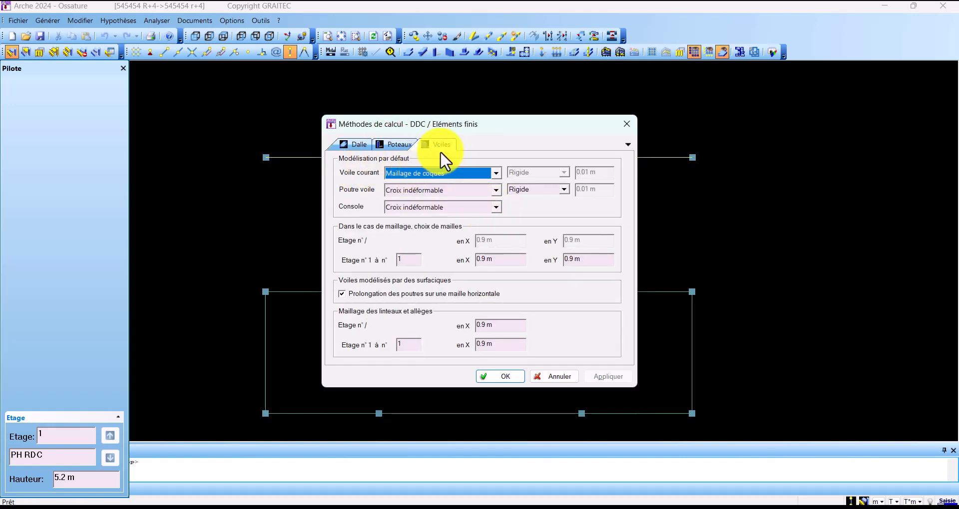
{"action": "left_click", "coordinate": [350, 145]}
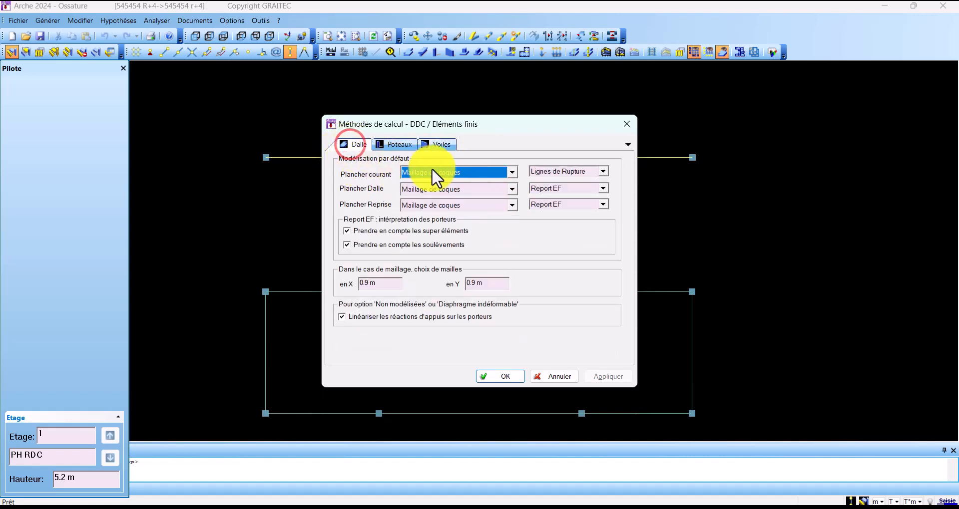
{"action": "left_click", "coordinate": [444, 146]}
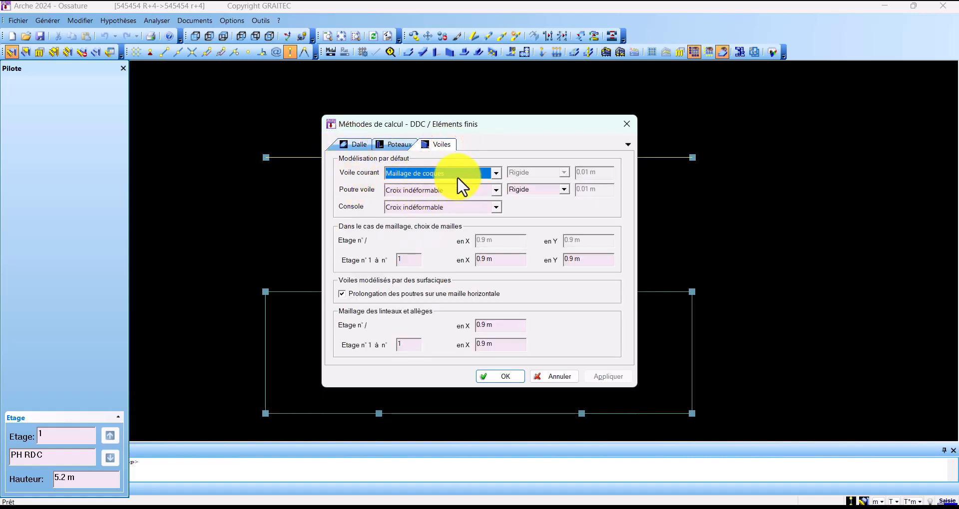
- Try Poutre équivalente as the default modelling for Voile courant and set it back to Maillage de coques
{"action": "left_click", "coordinate": [494, 176]}
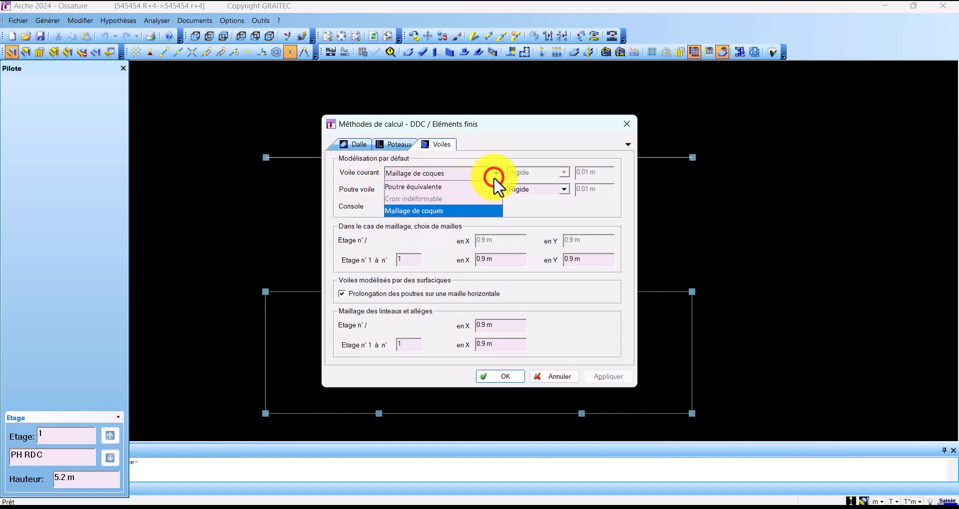
{"action": "left_click", "coordinate": [430, 186]}
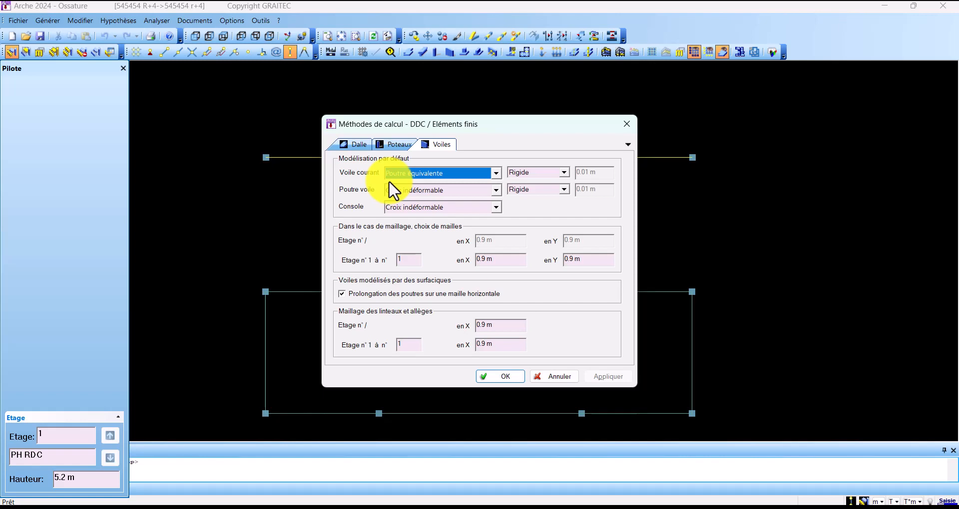
{"action": "left_click", "coordinate": [494, 175]}
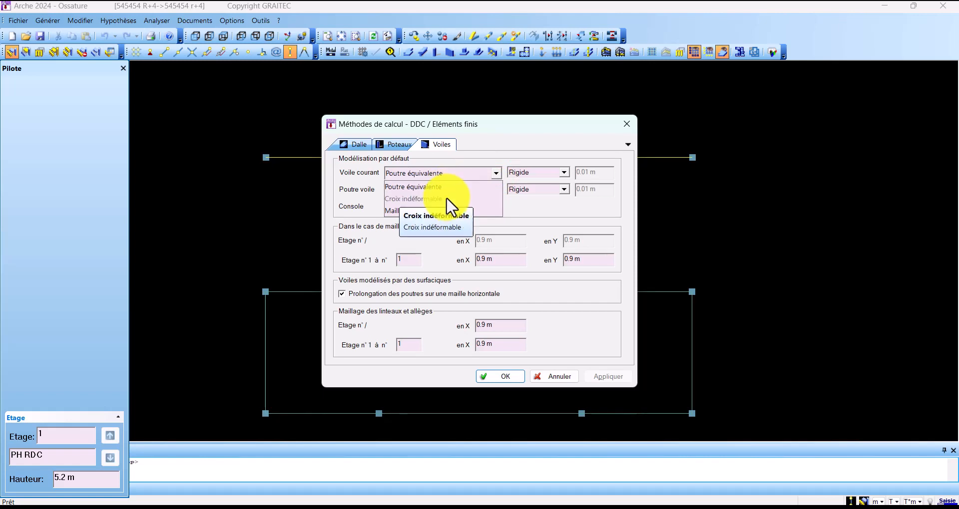
{"action": "left_click", "coordinate": [442, 211]}
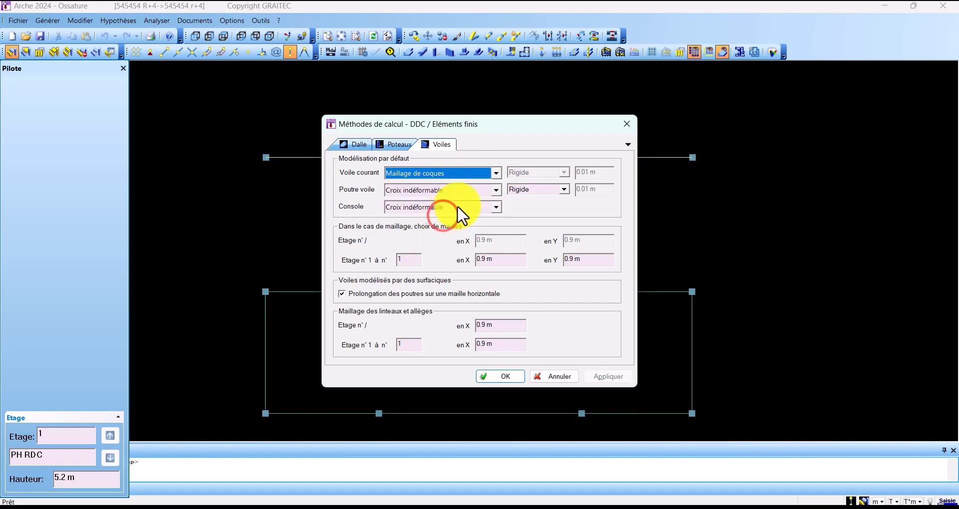
{"action": "left_click", "coordinate": [493, 172]}
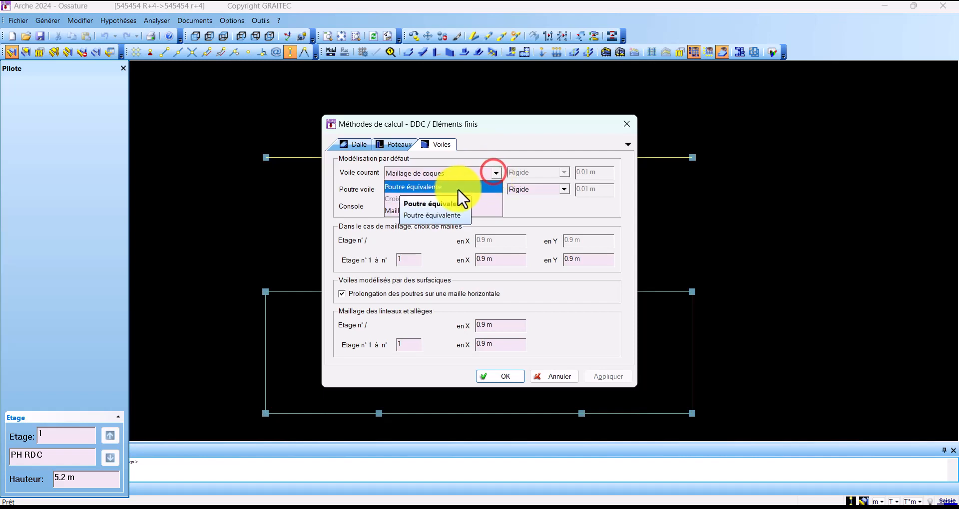
{"action": "left_click", "coordinate": [454, 189]}
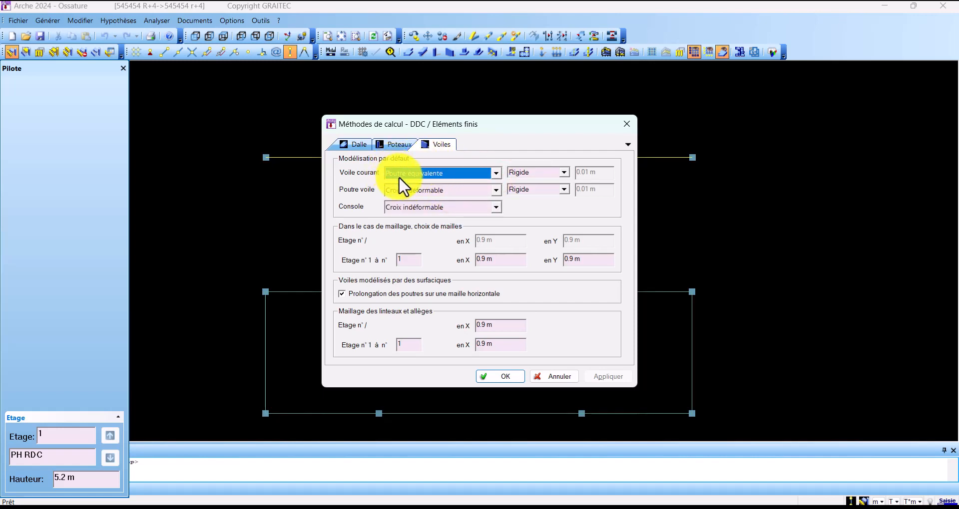
{"action": "left_click", "coordinate": [436, 172]}
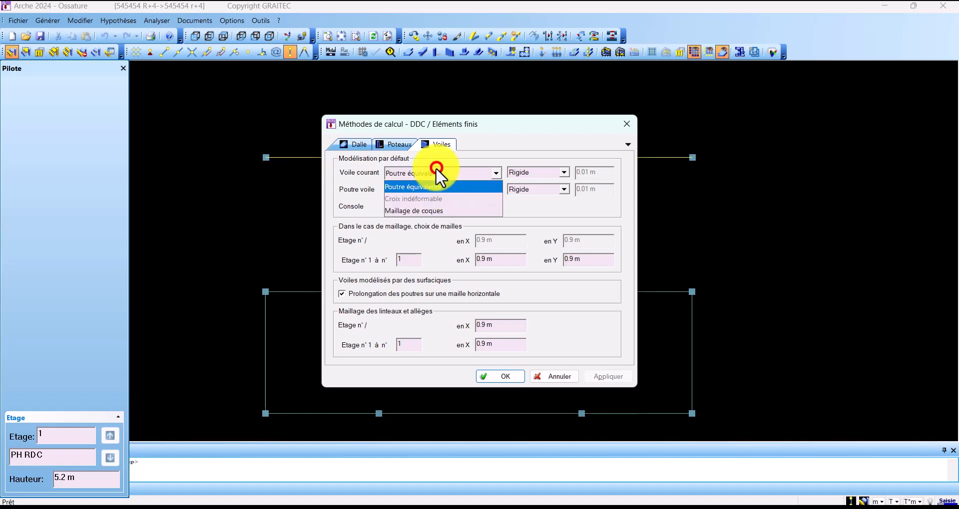
{"action": "left_click", "coordinate": [429, 211]}
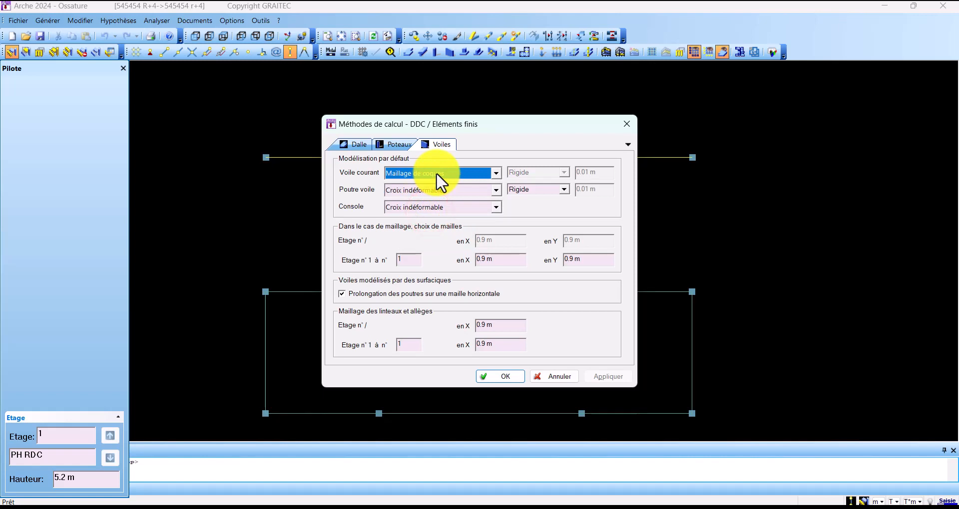
{"action": "left_click", "coordinate": [436, 172]}
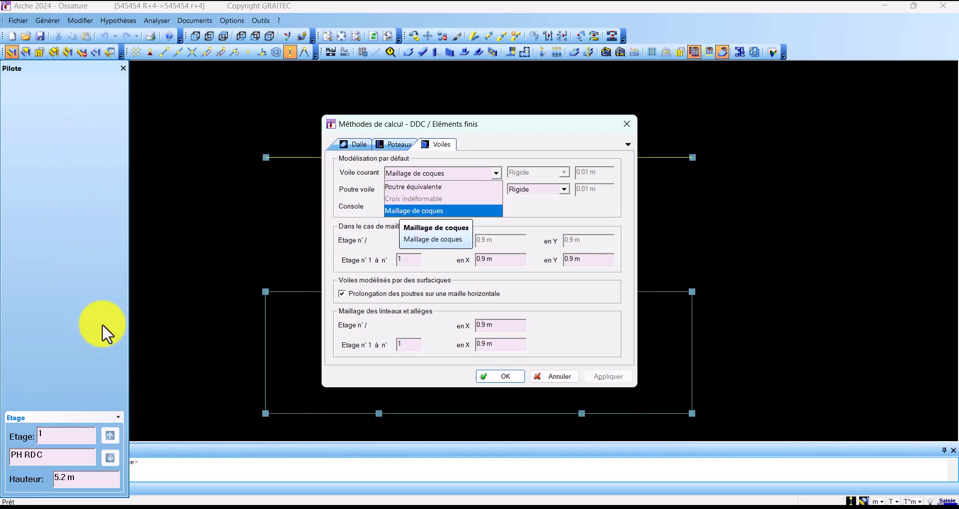
{"action": "left_click", "coordinate": [422, 211]}
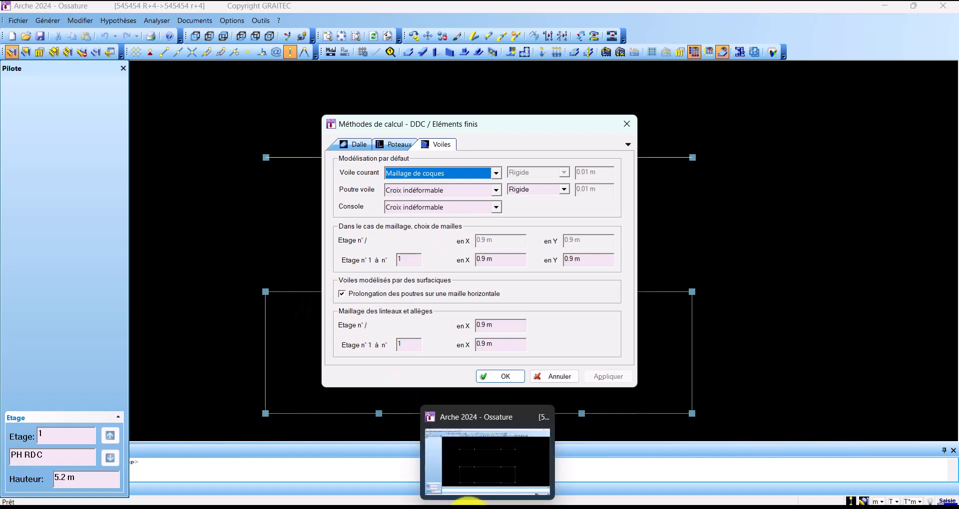
- Read the training PDF's section on the Poteaux and Voiles settings through Maillage de coques, and validate the finite element DDC methods in Arche Ossature
{"action": "mouse_move", "coordinate": [465, 506]}
{"action": "left_click", "coordinate": [437, 477]}
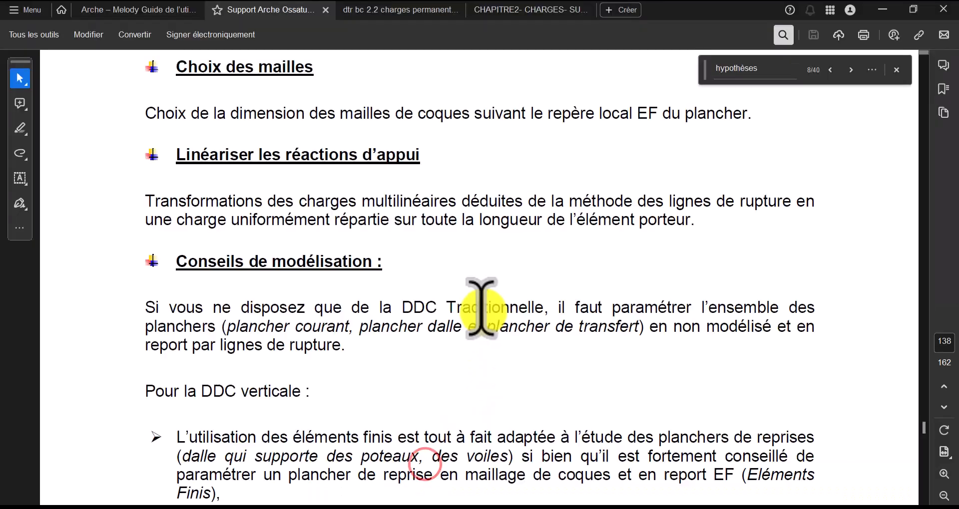
{"action": "scroll", "coordinate": [520, 379], "scroll_direction": "down", "scroll_amount": 3}
{"action": "scroll", "coordinate": [512, 370], "scroll_direction": "down", "scroll_amount": 20}
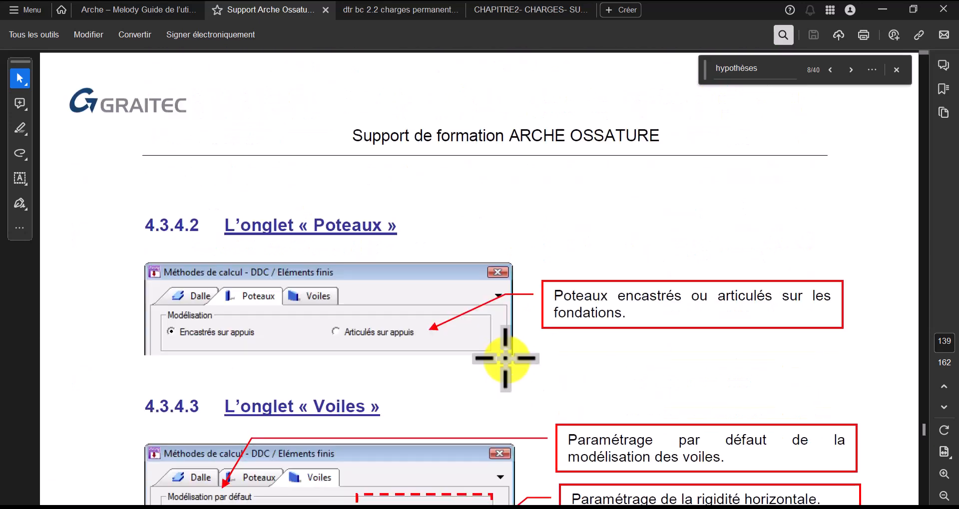
{"action": "scroll", "coordinate": [499, 359], "scroll_direction": "down", "scroll_amount": 20}
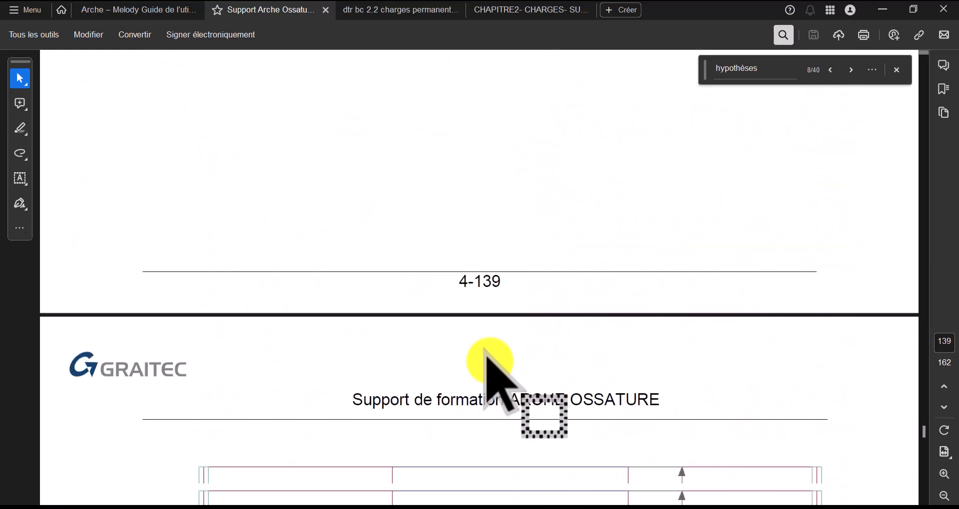
{"action": "scroll", "coordinate": [489, 360], "scroll_direction": "down", "scroll_amount": 20}
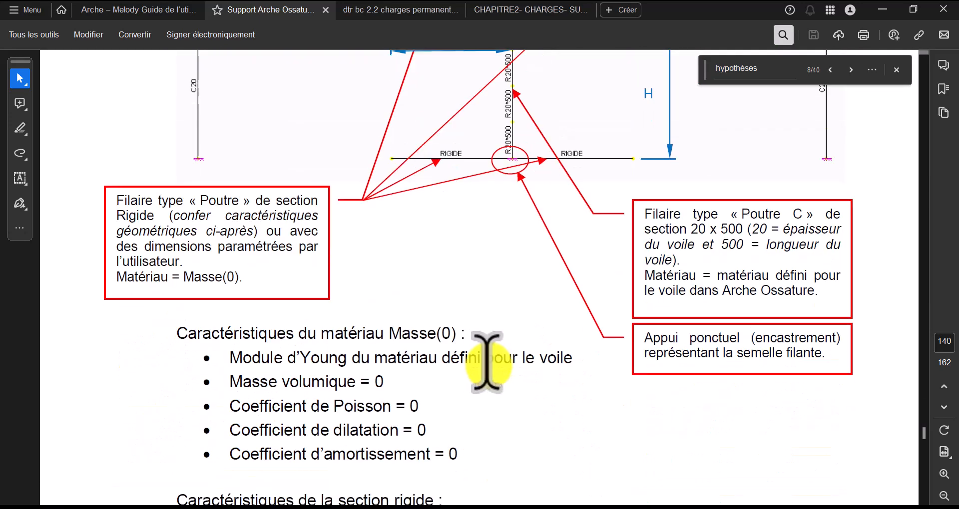
{"action": "scroll", "coordinate": [488, 363], "scroll_direction": "down", "scroll_amount": 20}
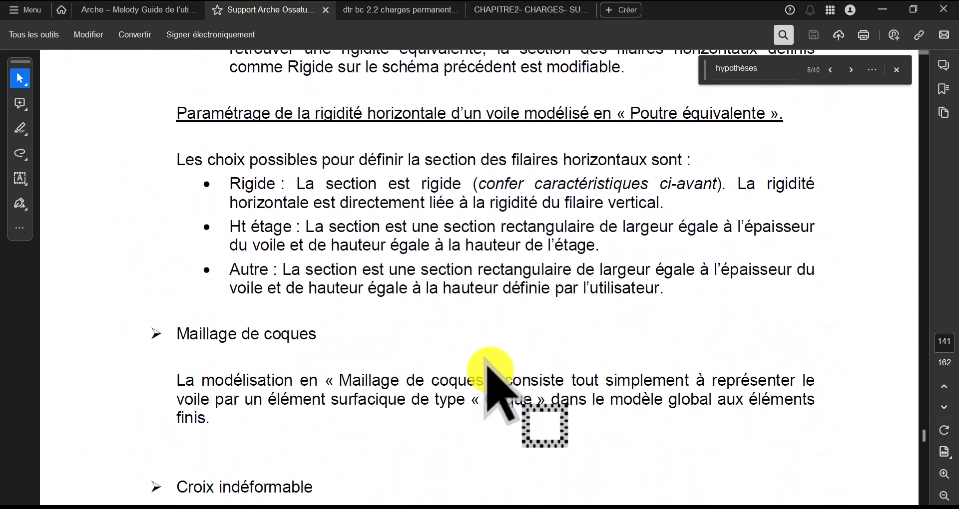
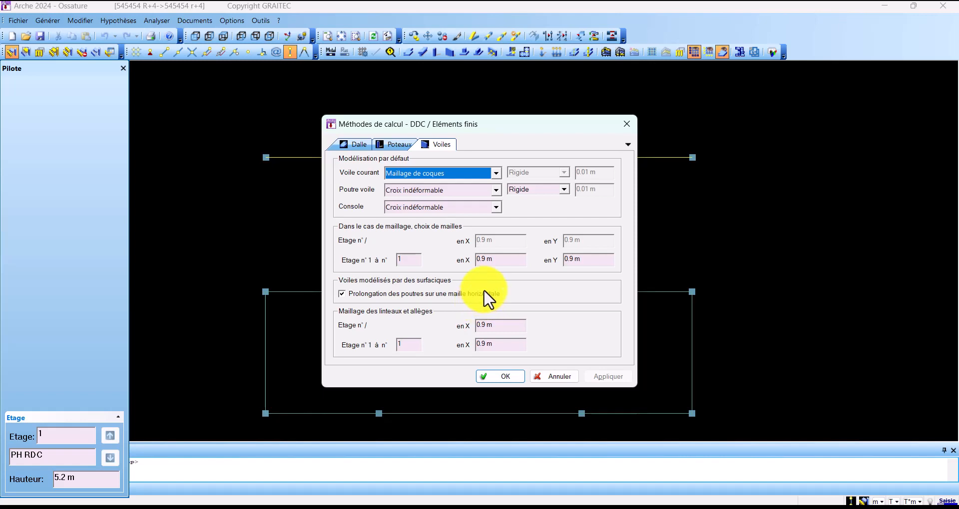
{"action": "left_click", "coordinate": [500, 380]}
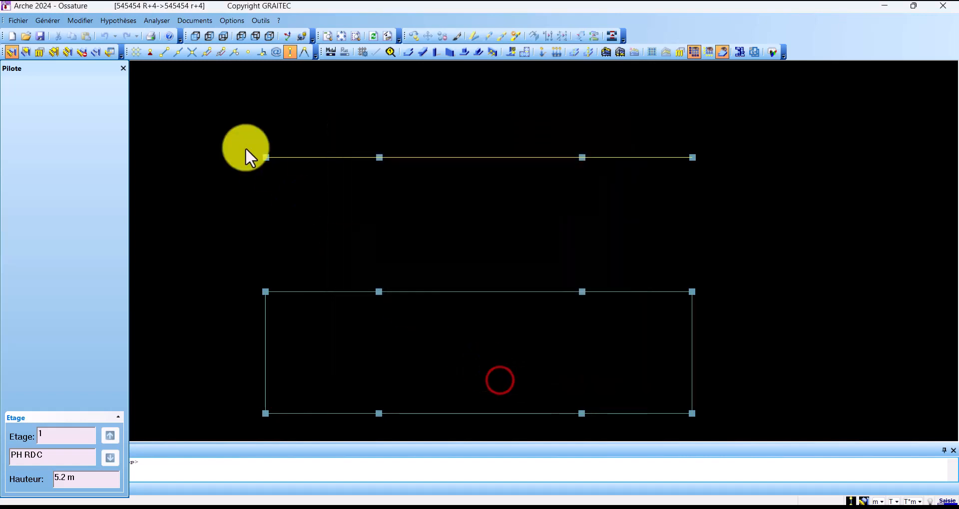
- Open the pre-dimensioning calculation methods, review the available element types for Poutre and select the BETON material
{"action": "left_click", "coordinate": [115, 19]}
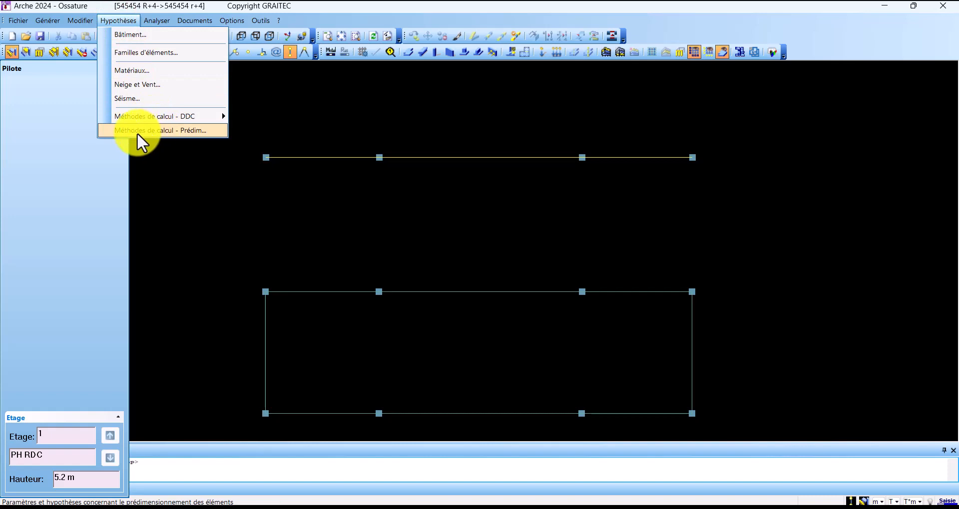
{"action": "left_click", "coordinate": [195, 131]}
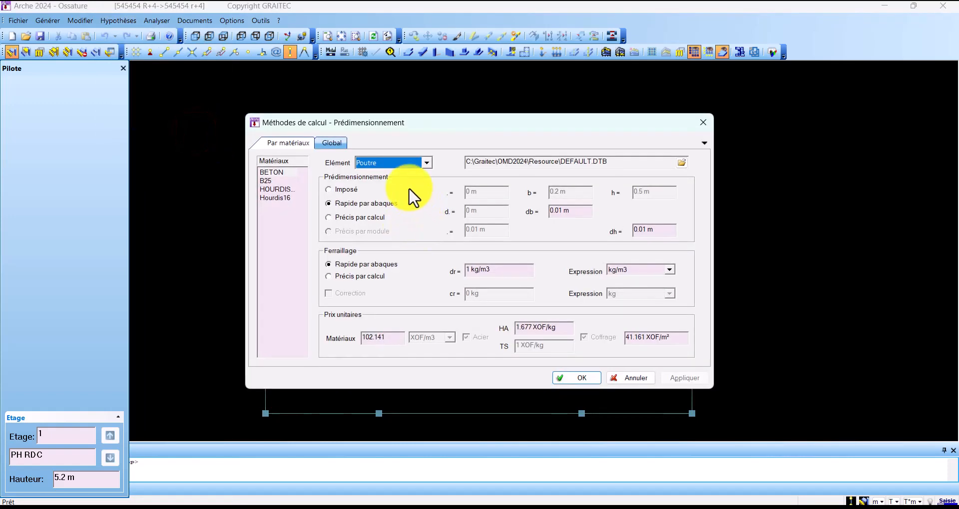
{"action": "left_click_drag", "start_coordinate": [438, 128], "coordinate": [524, 78]}
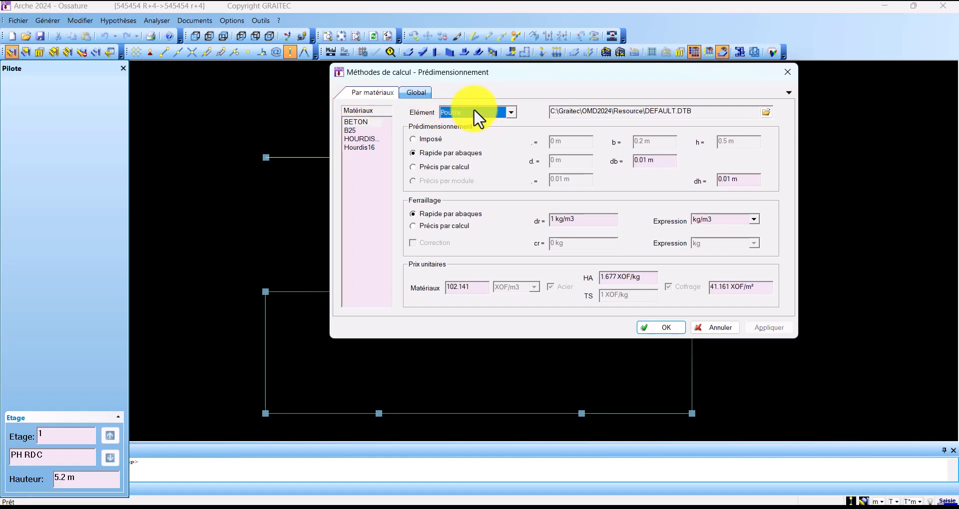
{"action": "left_click", "coordinate": [510, 113]}
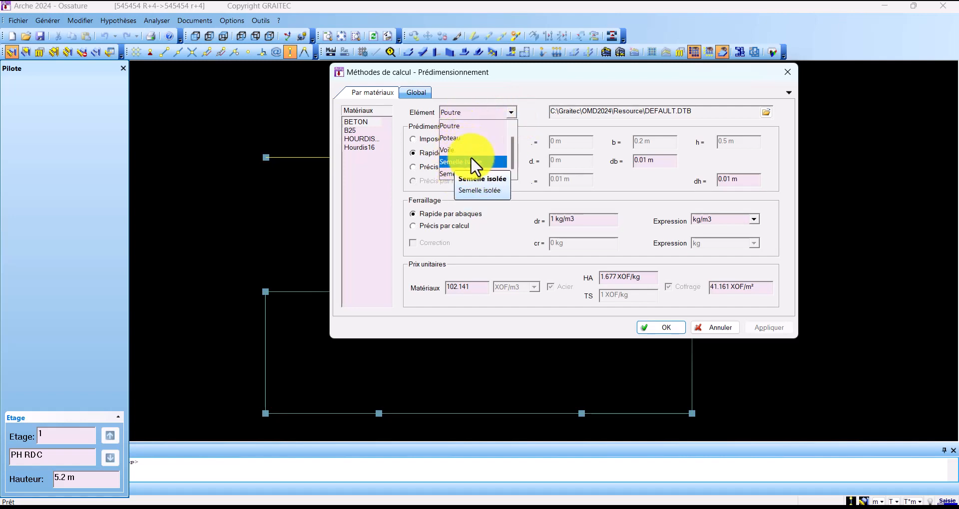
{"action": "left_click", "coordinate": [498, 97]}
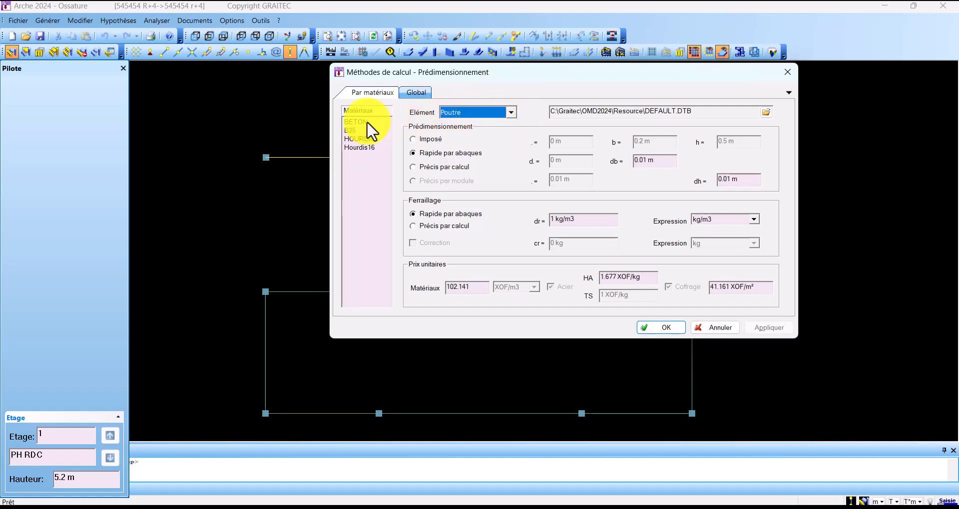
{"action": "left_click", "coordinate": [353, 122]}
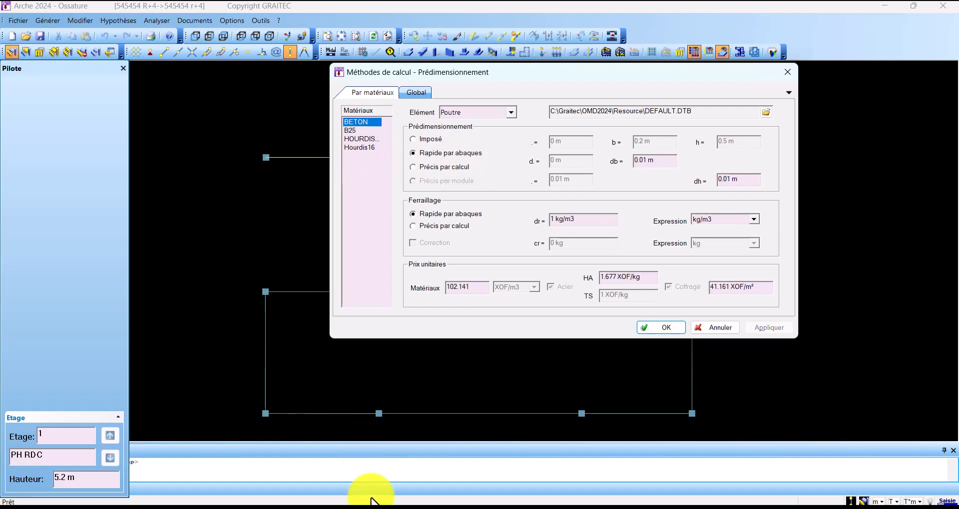
- Switch to Graitec OMD to view the Arche BAEL design modules and return to the pre-dimensioning settings
{"action": "left_click", "coordinate": [427, 505]}
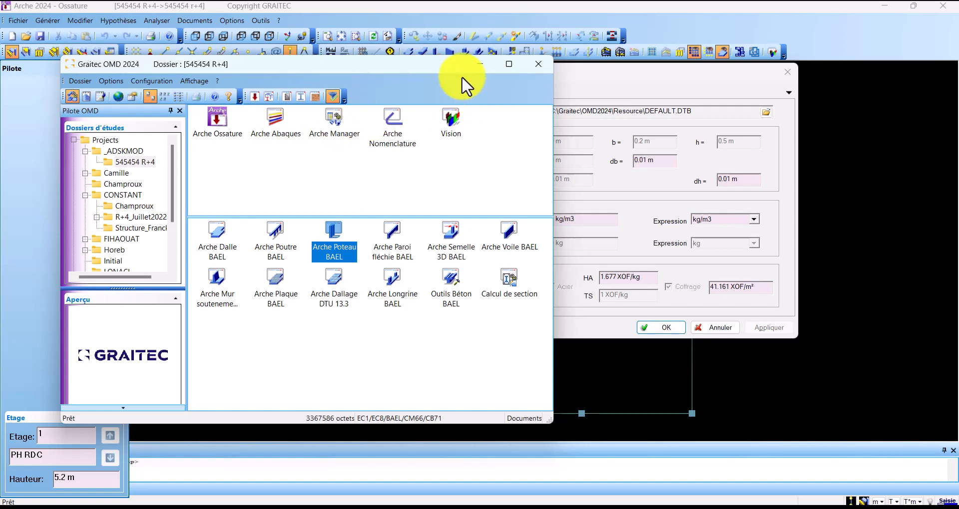
{"action": "left_click", "coordinate": [478, 64]}
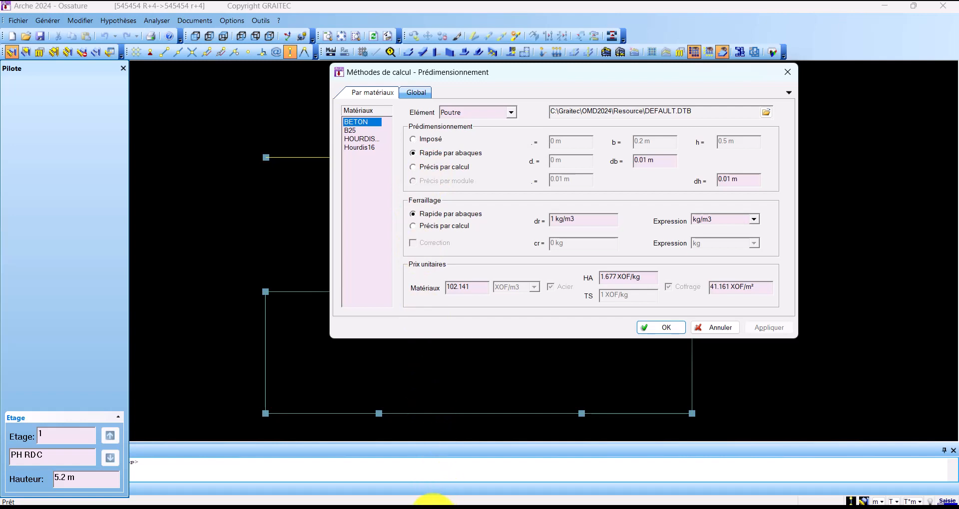
{"action": "left_click", "coordinate": [432, 505]}
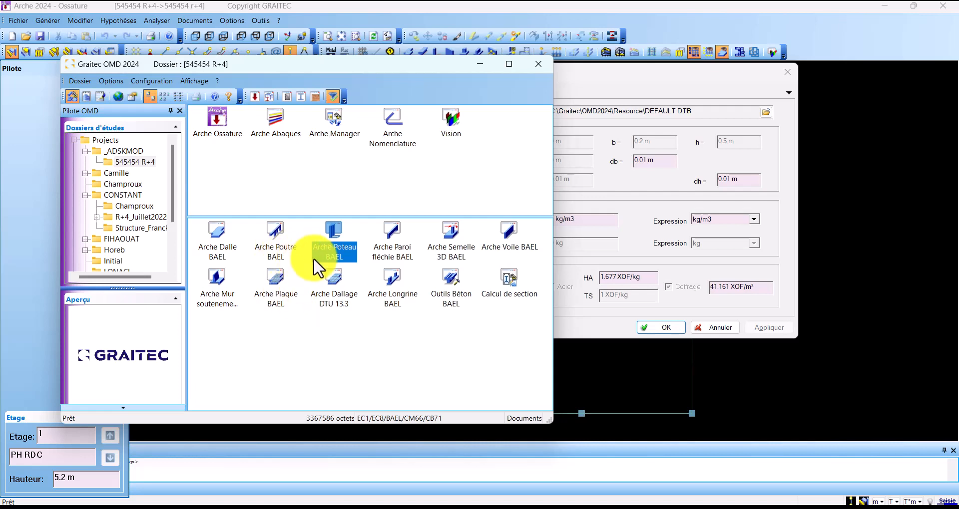
{"action": "left_click", "coordinate": [478, 65]}
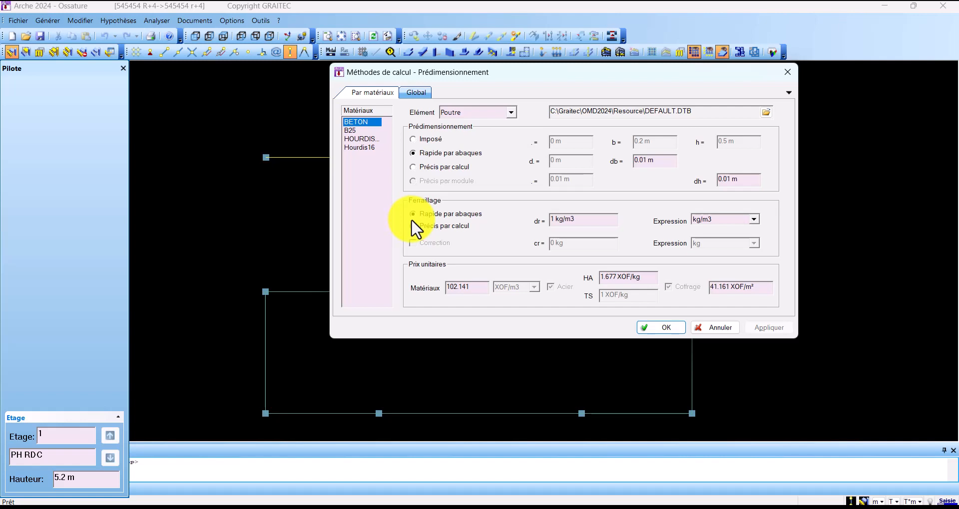
- Compare the Poutre pre-dimensioning settings and available element types for the BETON, B25, hourdis and Hourdis16 materials
{"action": "left_click", "coordinate": [355, 131]}
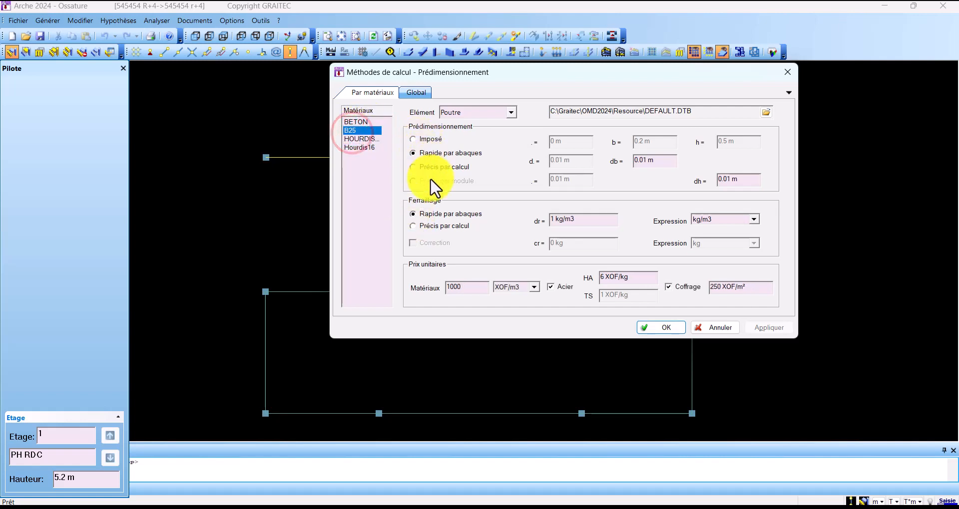
{"action": "left_click", "coordinate": [360, 148]}
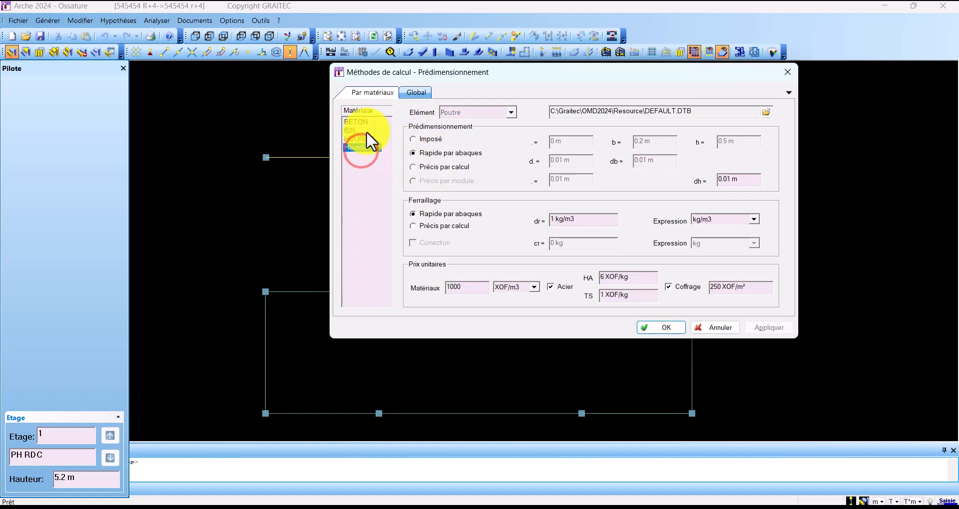
{"action": "left_click", "coordinate": [503, 109]}
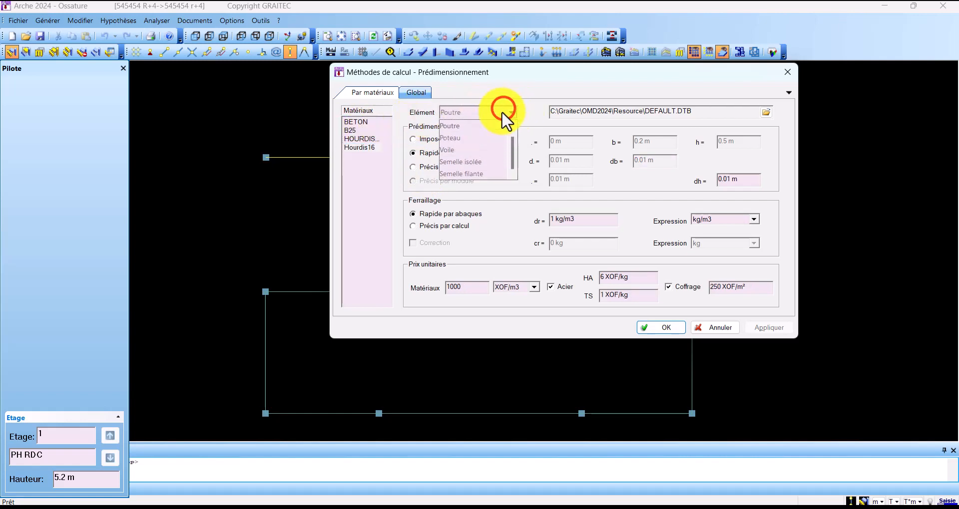
{"action": "left_click", "coordinate": [366, 142]}
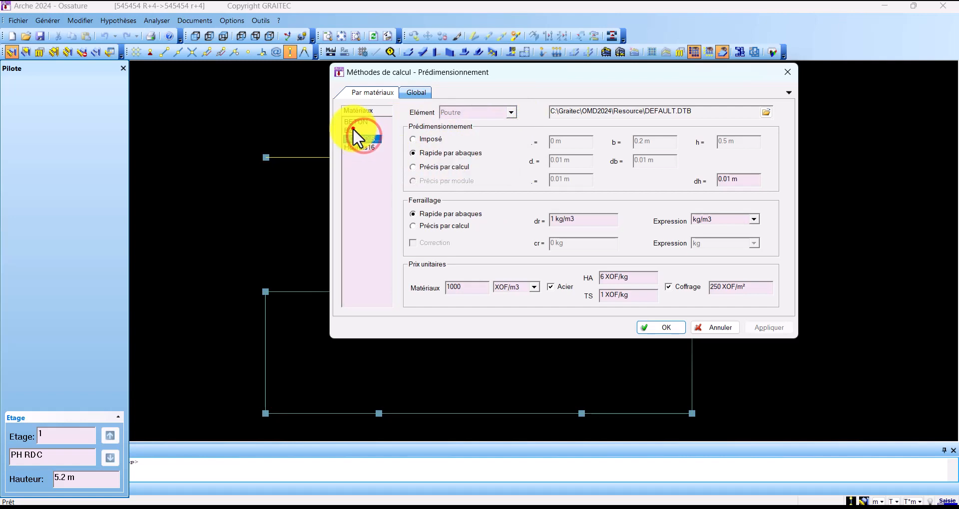
{"action": "left_click", "coordinate": [353, 129]}
{"action": "left_click", "coordinate": [356, 122]}
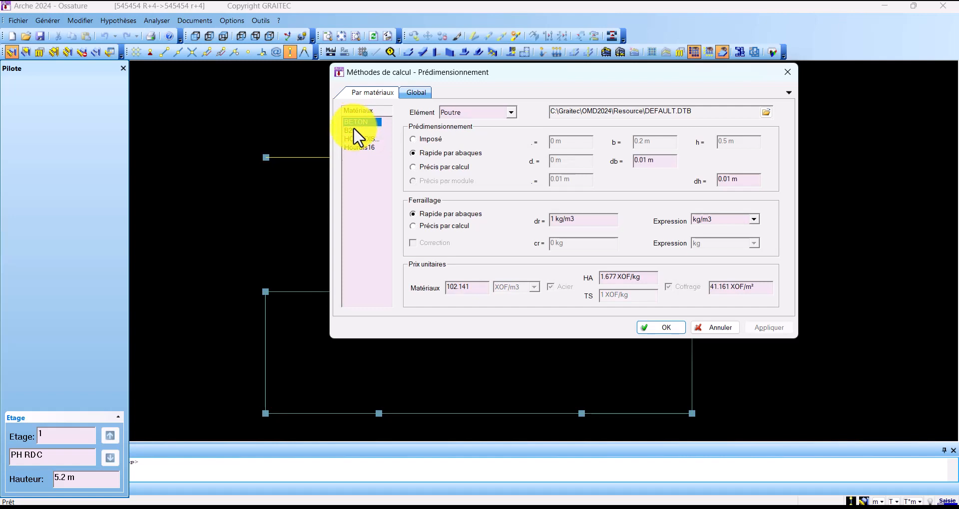
- Set the B25 beam pre-dimensioning increments db and dh to 0.05 m each
{"action": "left_click", "coordinate": [354, 130]}
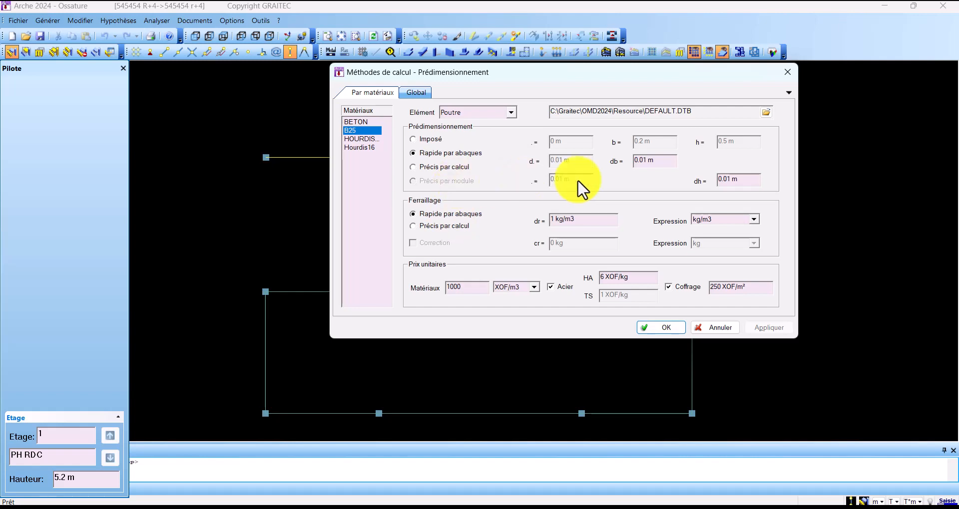
{"action": "left_click_drag", "start_coordinate": [660, 159], "coordinate": [643, 164]}
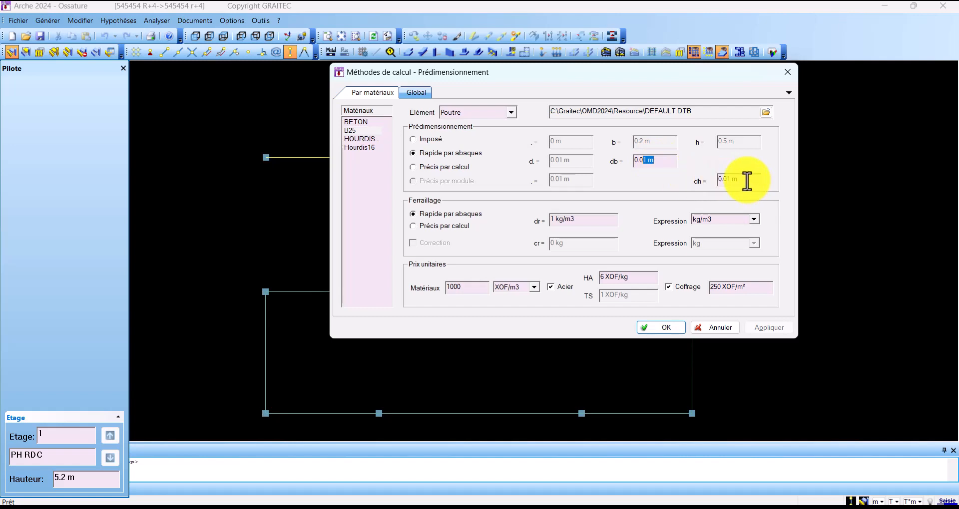
{"action": "left_click_drag", "start_coordinate": [747, 181], "coordinate": [727, 181]}
{"action": "type", "text": "5"}
{"action": "left_click_drag", "start_coordinate": [672, 159], "coordinate": [642, 163]}
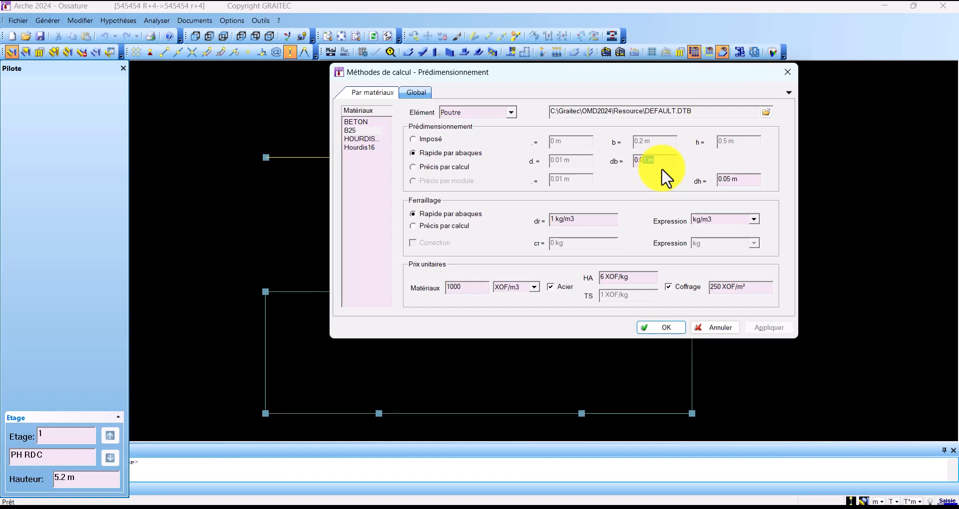
{"action": "type", "text": "5"}
{"action": "left_click", "coordinate": [357, 130]}
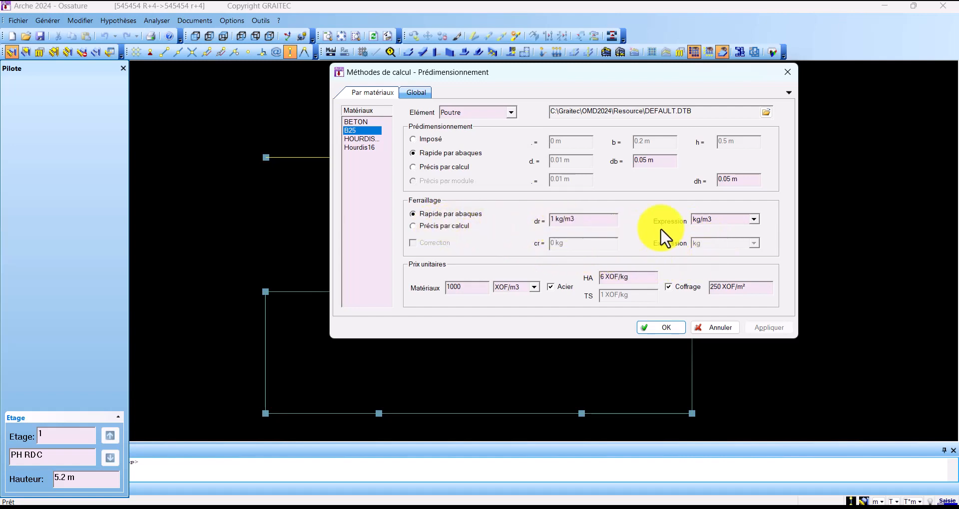
- Set the B25 beam reinforcement method to Précis par calcul, trying the Correction option and leaving it disabled
{"action": "left_click", "coordinate": [454, 226]}
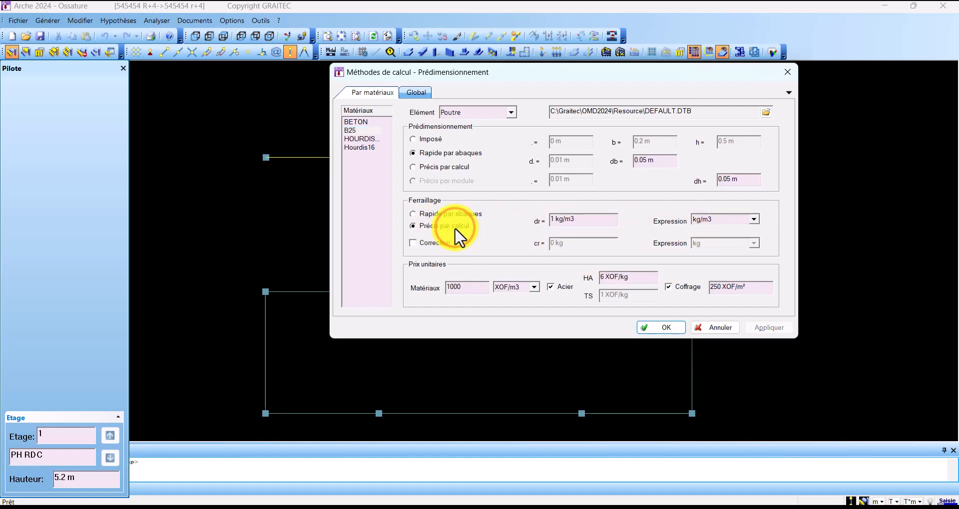
{"action": "left_click", "coordinate": [435, 245]}
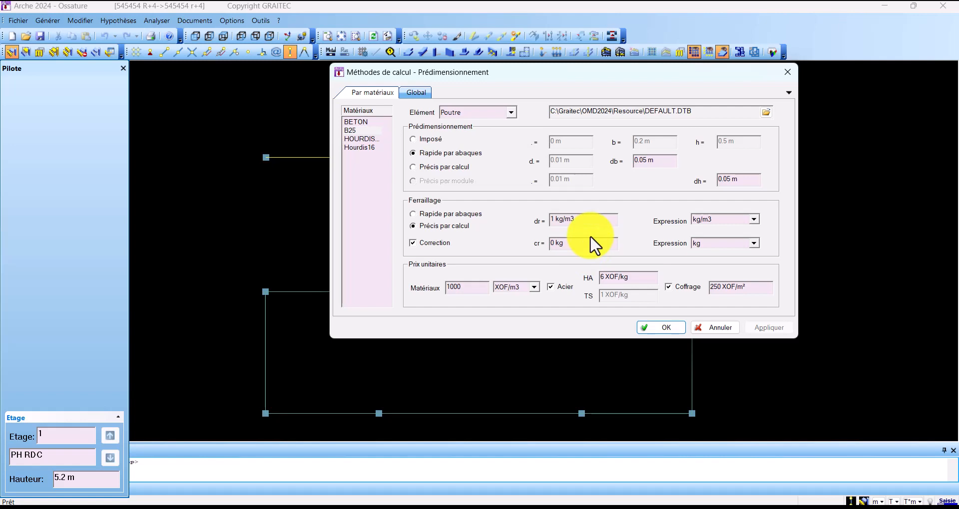
{"action": "left_click", "coordinate": [413, 245]}
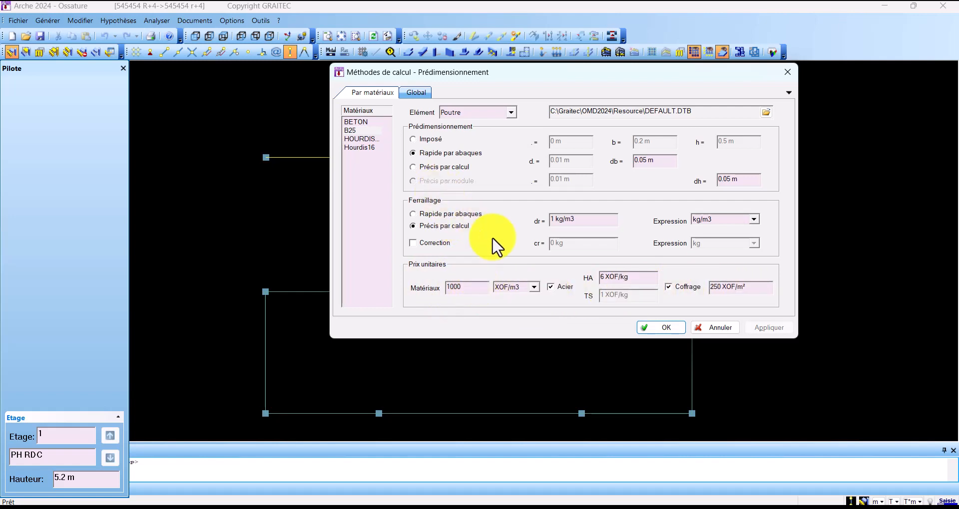
- Review the B25 pre-dimensioning settings for the Poteau and Voile elements and the other available element types
{"action": "left_click", "coordinate": [466, 113]}
{"action": "left_click", "coordinate": [453, 139]}
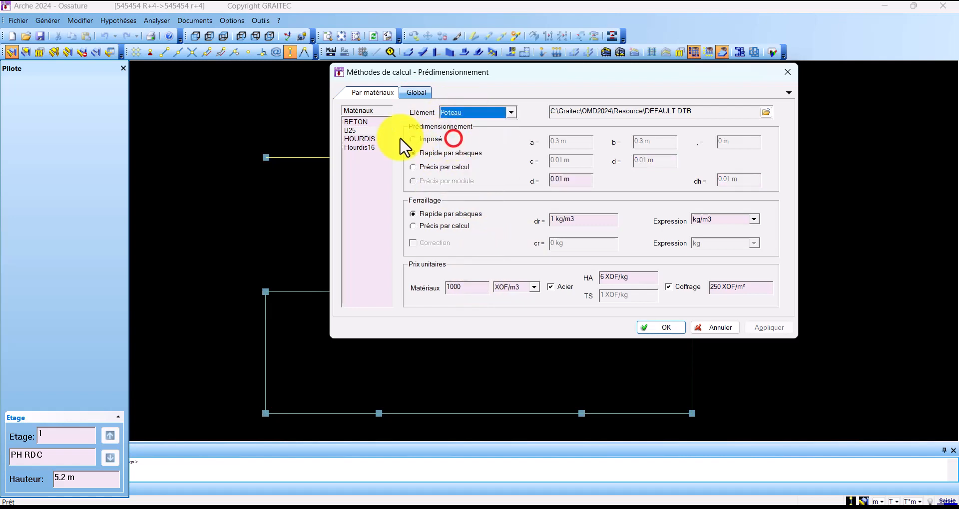
{"action": "left_click", "coordinate": [351, 130]}
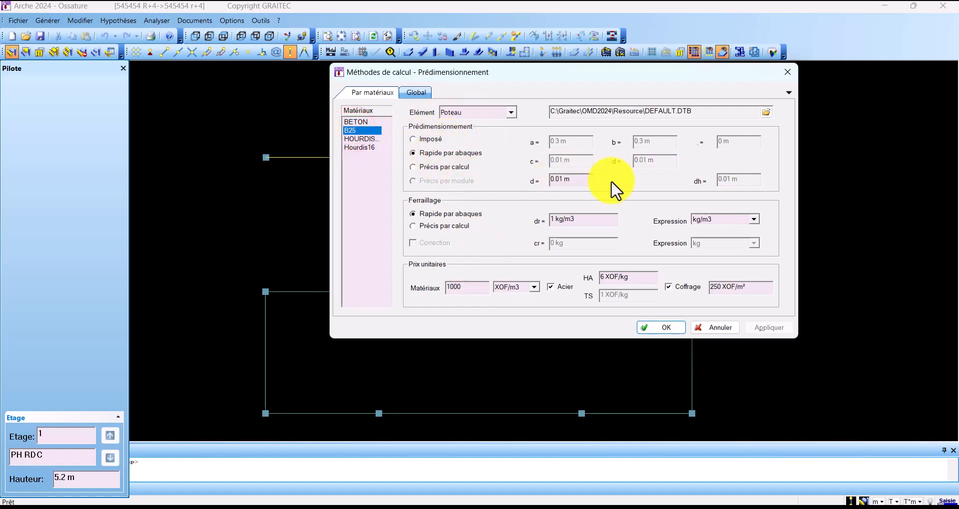
{"action": "left_click", "coordinate": [460, 111]}
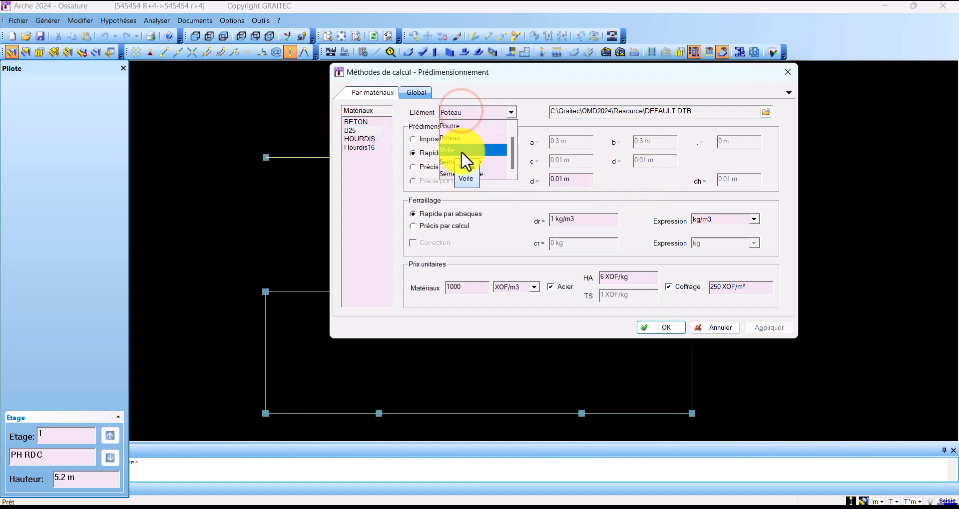
{"action": "left_click", "coordinate": [461, 151]}
{"action": "left_click", "coordinate": [353, 131]}
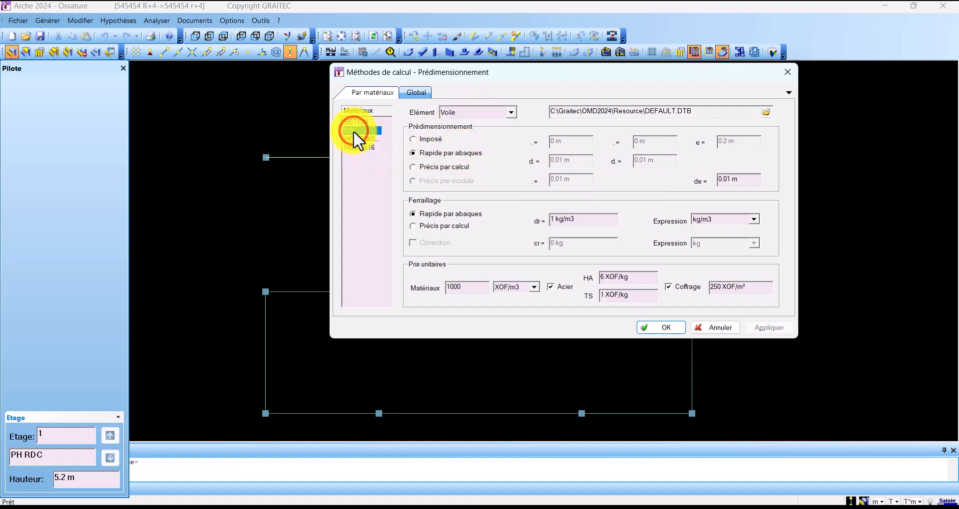
{"action": "left_click", "coordinate": [501, 110]}
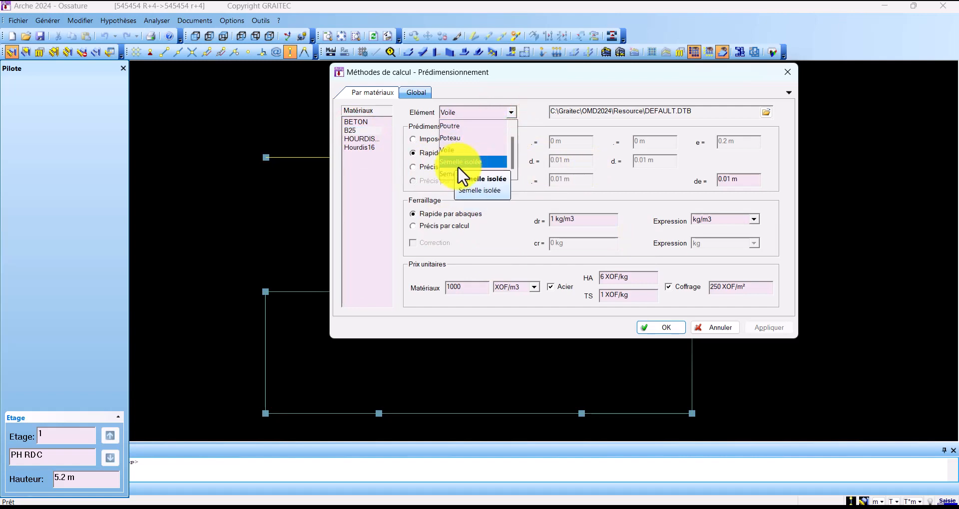
- Review the global pre-dimensioning settings, including the Sol Elu value for footings, and validate the pre-dimensioning calculation methods
{"action": "left_click", "coordinate": [410, 96]}
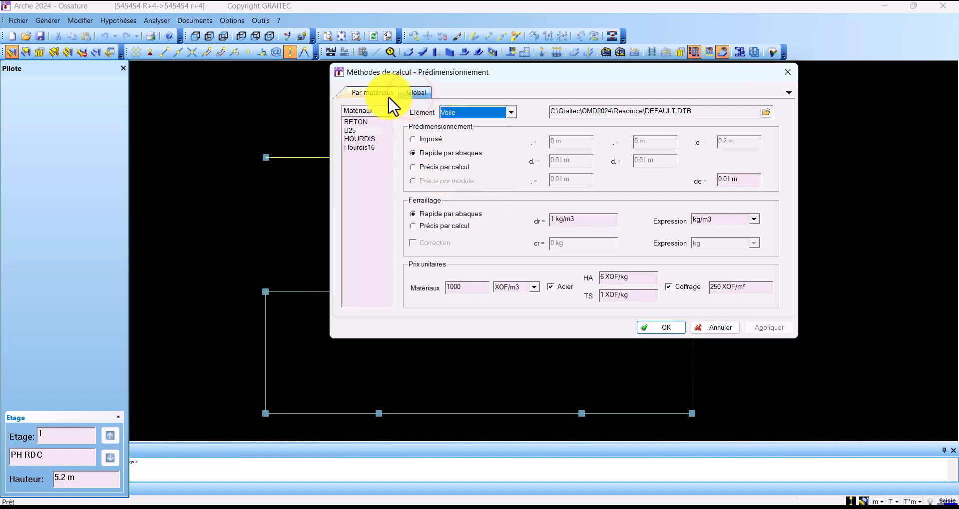
{"action": "left_click", "coordinate": [410, 93]}
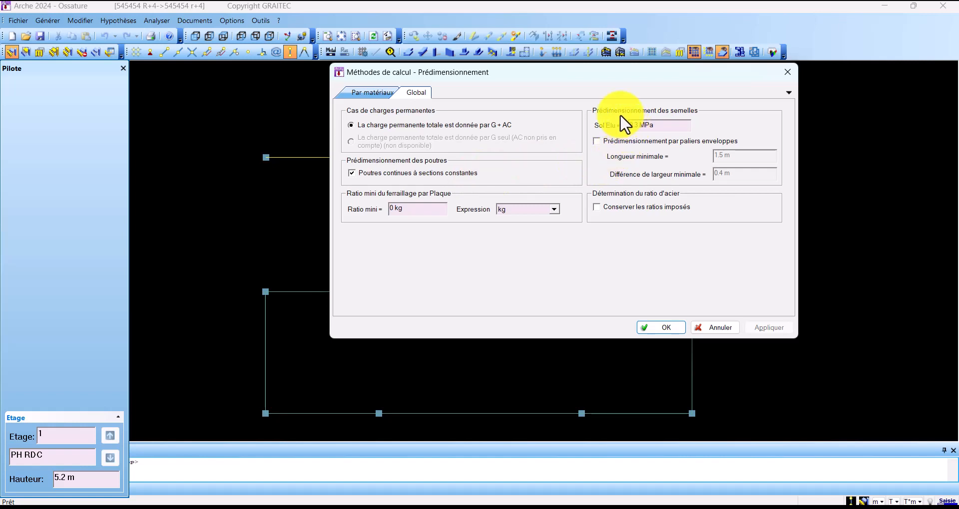
{"action": "left_click", "coordinate": [655, 124]}
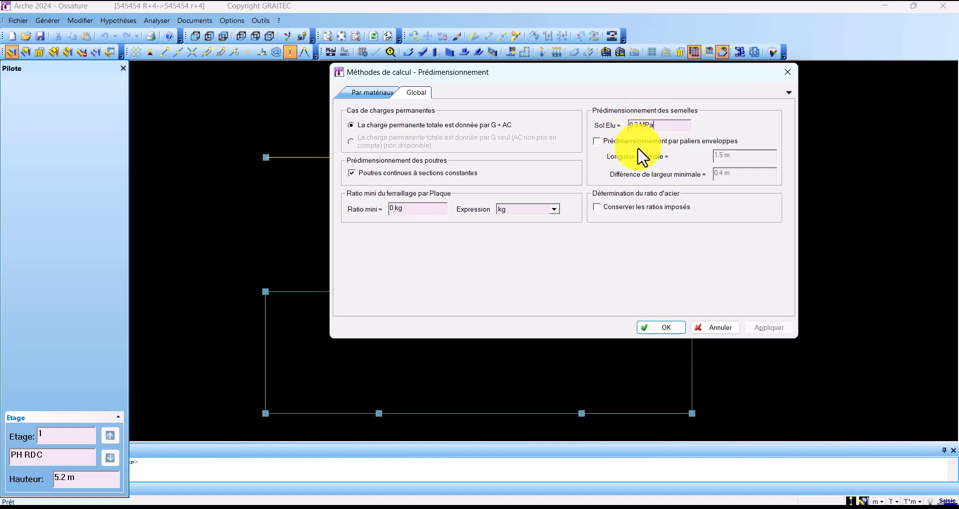
{"action": "left_click", "coordinate": [652, 125]}
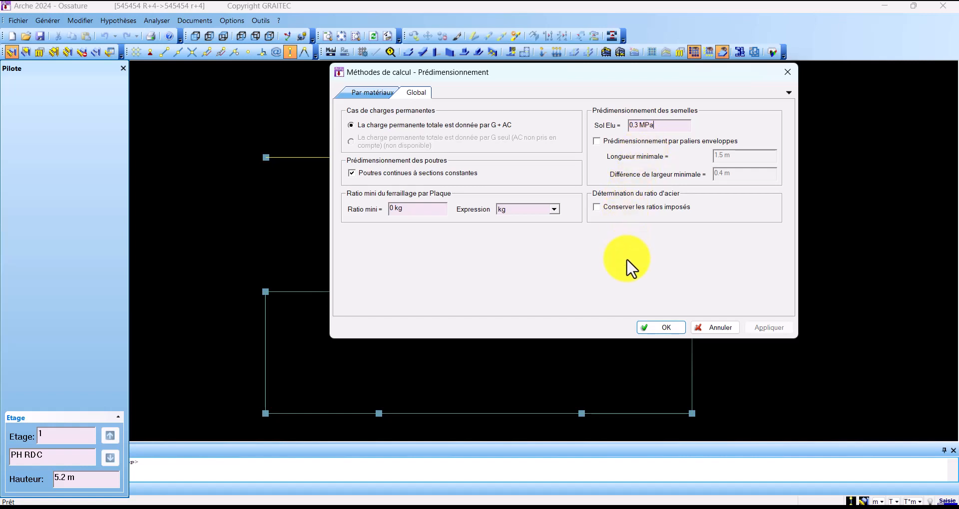
{"action": "left_click", "coordinate": [653, 329]}
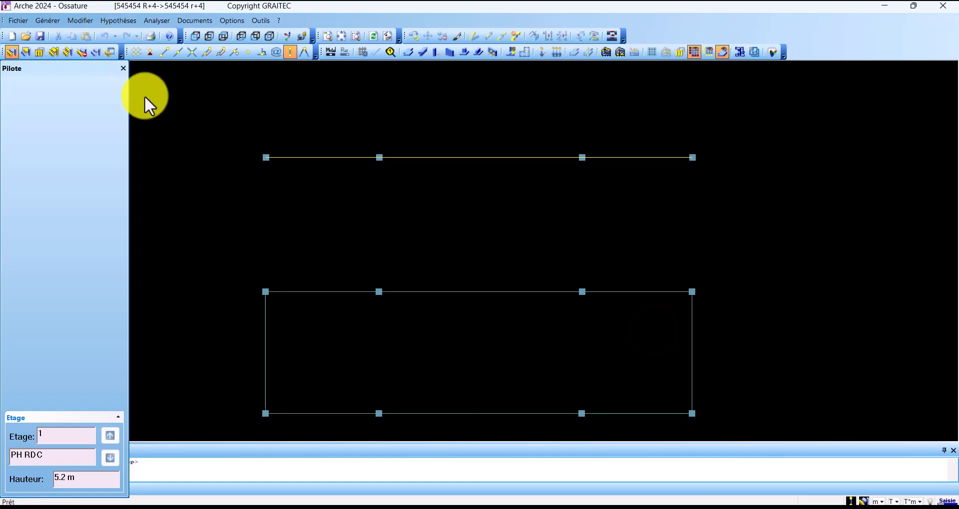
- Bring up the list of the model's hypothesis settings
{"action": "left_click", "coordinate": [104, 21]}
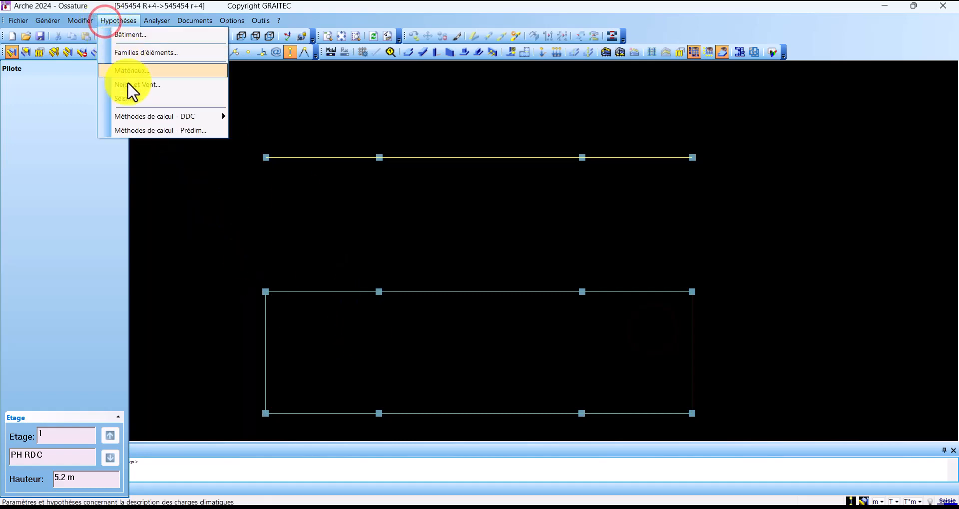